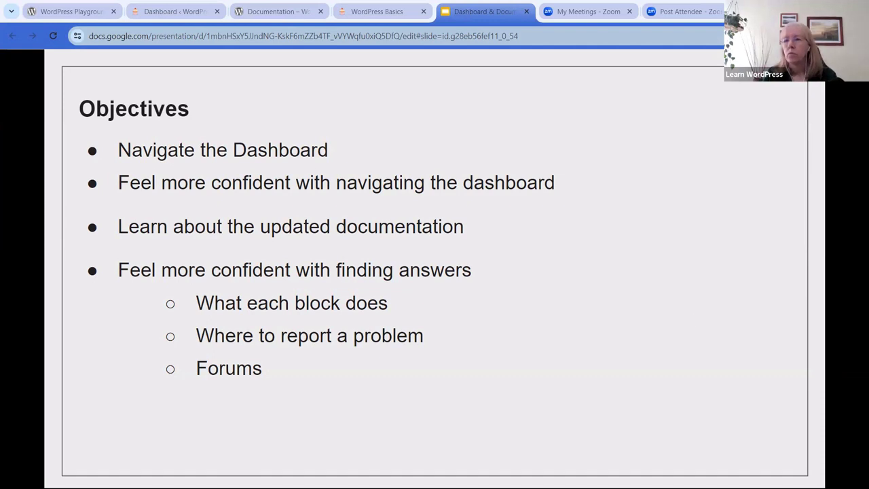
- Switch from the slides to the WordPress Basics dashboard and enlarge the page by three zoom levels to view its widgets
{"action": "key", "text": "Right"}
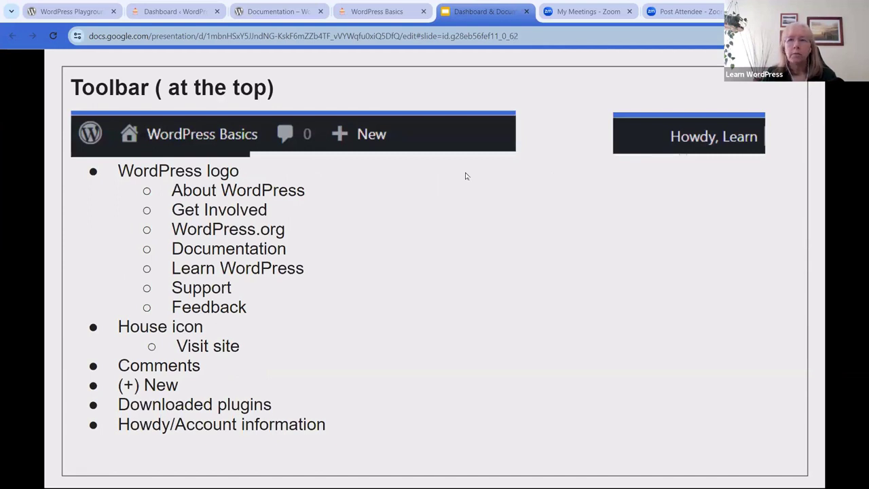
{"action": "key", "text": "Left"}
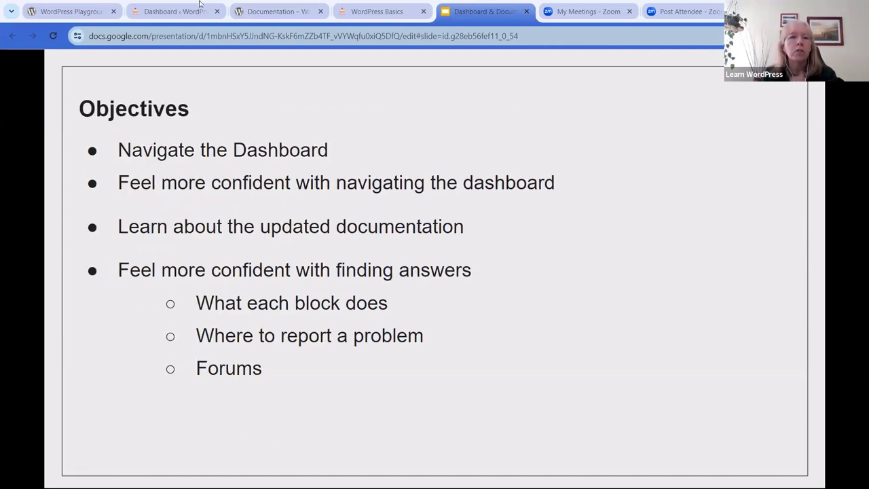
{"action": "left_click", "coordinate": [166, 12]}
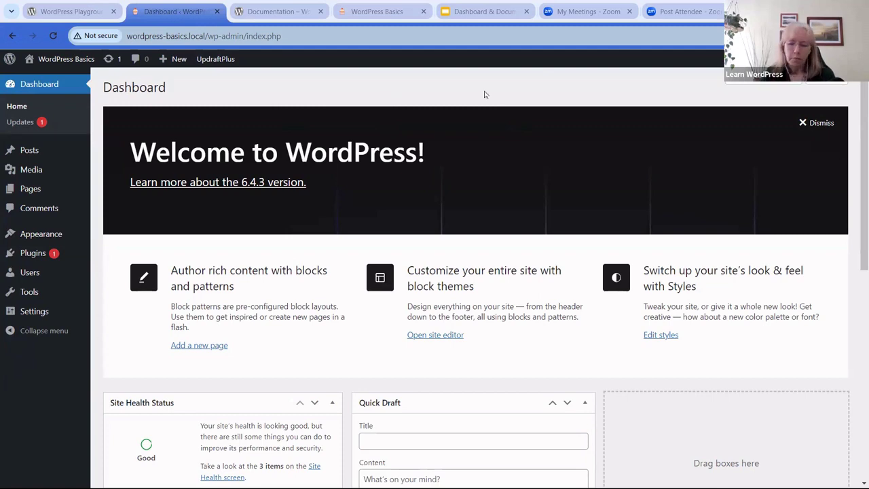
{"action": "key", "text": "ctrl+plus"}
{"action": "key", "text": "ctrl+plus"}
{"action": "key", "text": "ctrl+plus"}
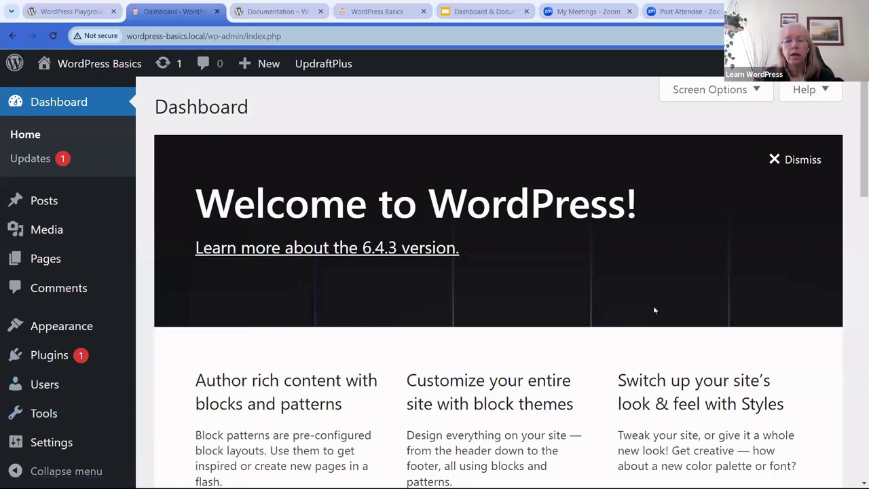
{"action": "scroll", "coordinate": [596, 332], "scroll_direction": "down", "scroll_amount": 5}
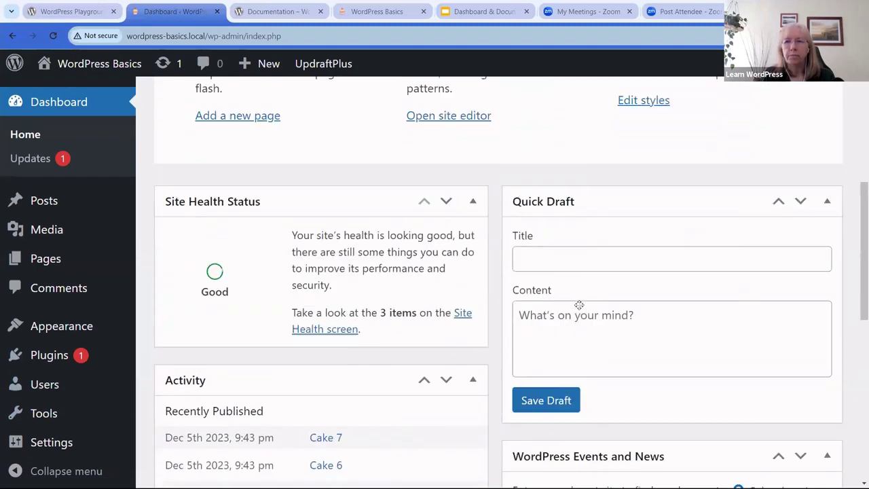
{"action": "scroll", "coordinate": [578, 305], "scroll_direction": "up", "scroll_amount": 5}
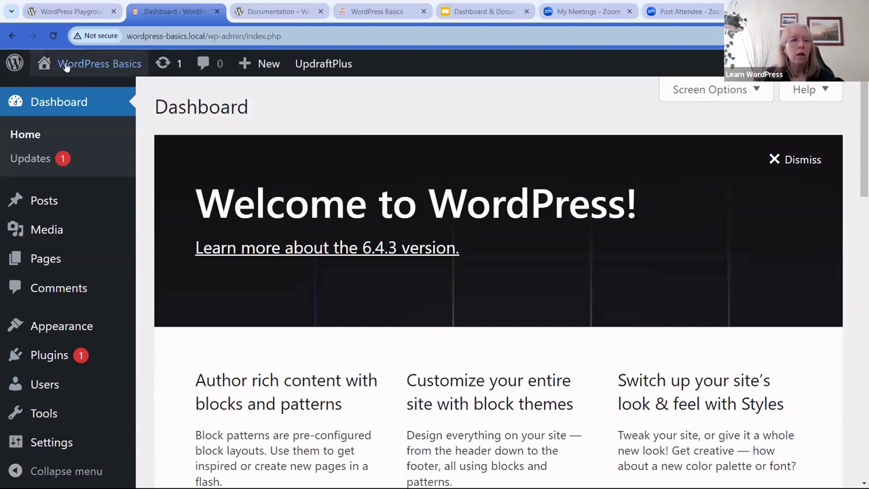
- Open the About WordPress page and read the Maintenance and Security Releases section
{"action": "mouse_move", "coordinate": [9, 68]}
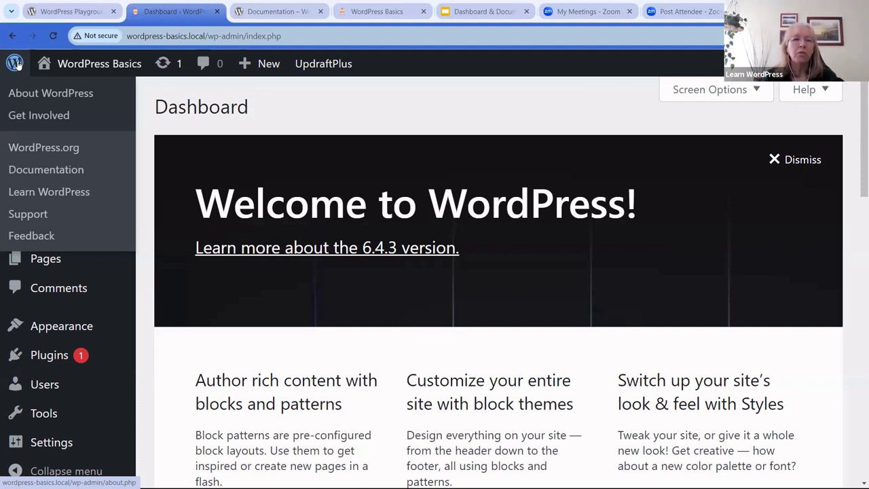
{"action": "left_click", "coordinate": [62, 97]}
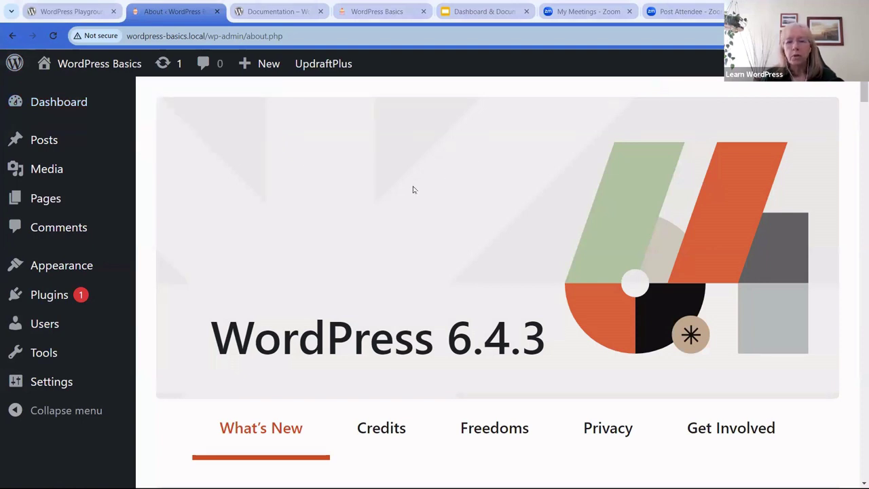
{"action": "scroll", "coordinate": [414, 189], "scroll_direction": "down", "scroll_amount": 2}
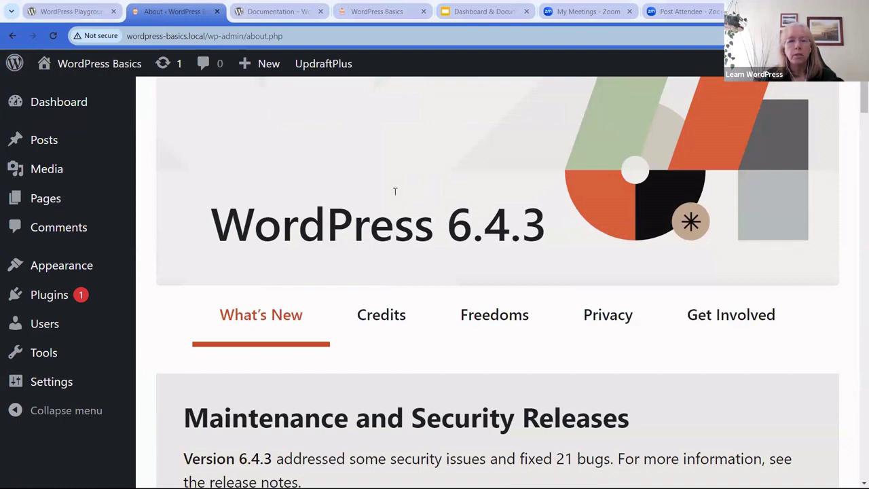
{"action": "scroll", "coordinate": [394, 190], "scroll_direction": "down", "scroll_amount": 2}
{"action": "scroll", "coordinate": [382, 194], "scroll_direction": "up", "scroll_amount": 2}
{"action": "scroll", "coordinate": [383, 195], "scroll_direction": "down", "scroll_amount": 2}
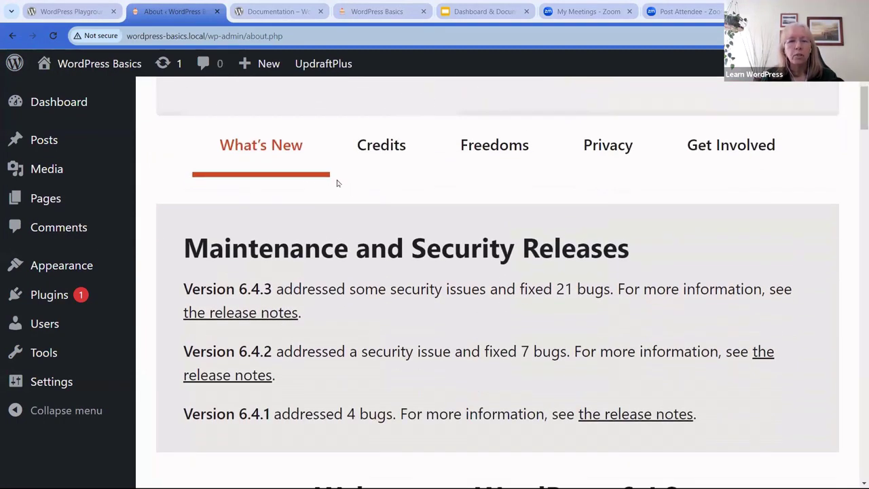
{"action": "scroll", "coordinate": [389, 176], "scroll_direction": "down", "scroll_amount": 2}
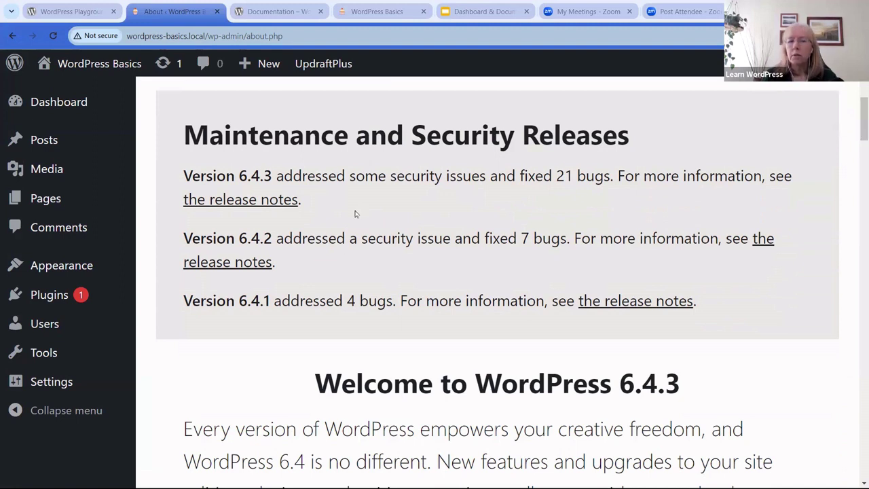
{"action": "mouse_move", "coordinate": [114, 290]}
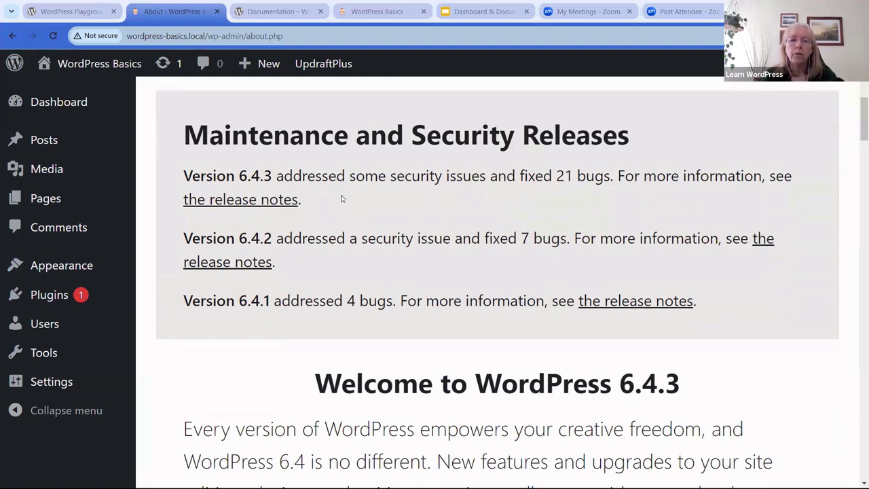
{"action": "scroll", "coordinate": [363, 194], "scroll_direction": "down", "scroll_amount": 3}
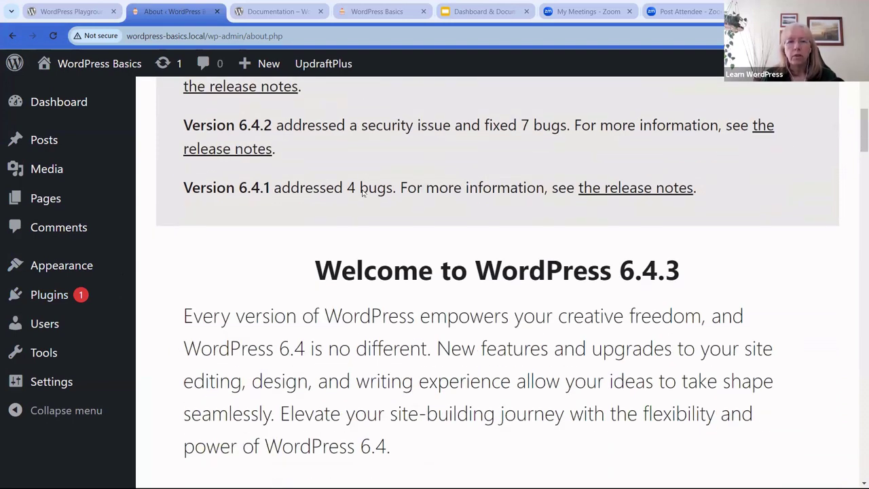
- Look through the new features on the What's New page, from Twenty Twenty-Four down to the Field Guide and Release Notes links
{"action": "scroll", "coordinate": [288, 187], "scroll_direction": "down", "scroll_amount": 5}
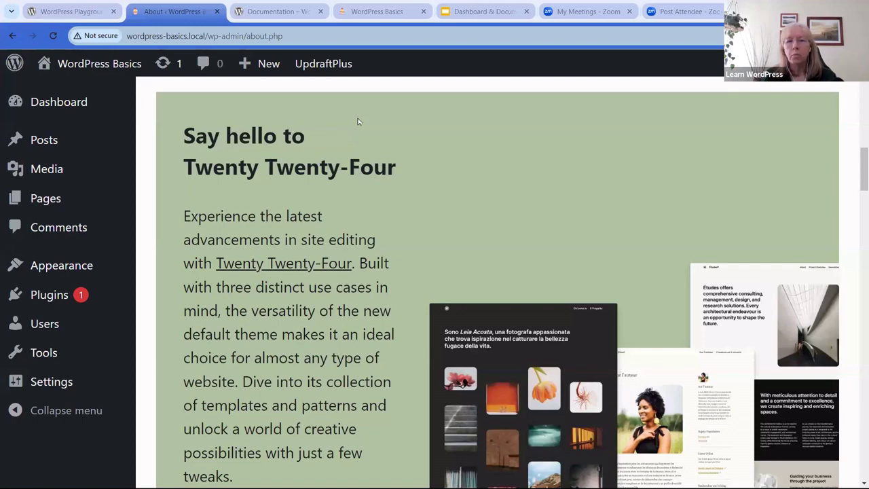
{"action": "scroll", "coordinate": [478, 132], "scroll_direction": "down", "scroll_amount": 5}
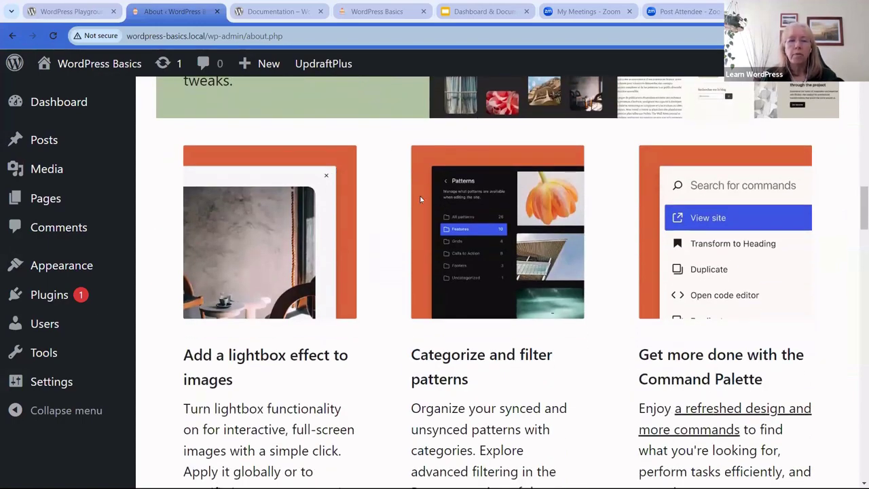
{"action": "scroll", "coordinate": [410, 207], "scroll_direction": "down", "scroll_amount": 2}
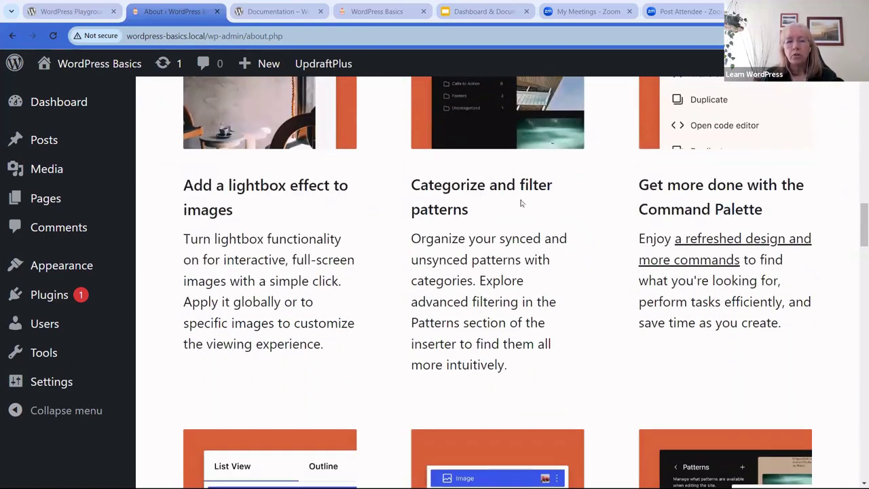
{"action": "scroll", "coordinate": [520, 199], "scroll_direction": "down", "scroll_amount": 3}
{"action": "scroll", "coordinate": [376, 213], "scroll_direction": "down", "scroll_amount": 11}
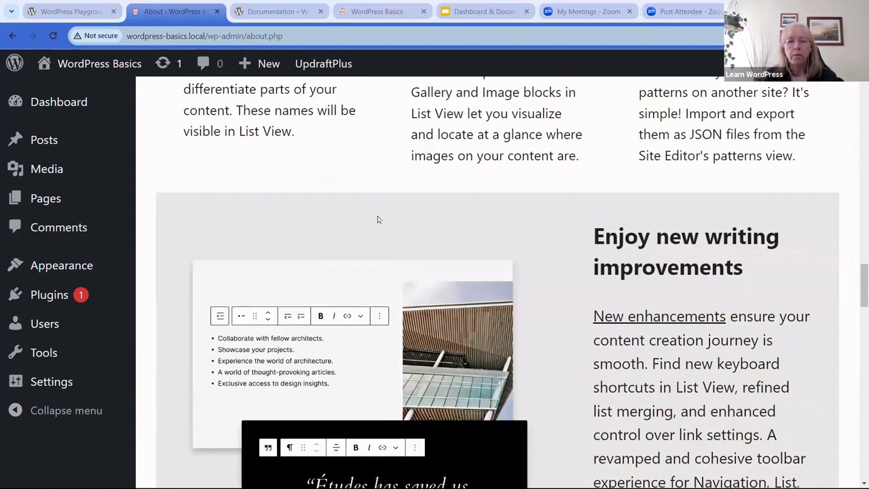
{"action": "scroll", "coordinate": [376, 213], "scroll_direction": "down", "scroll_amount": 9}
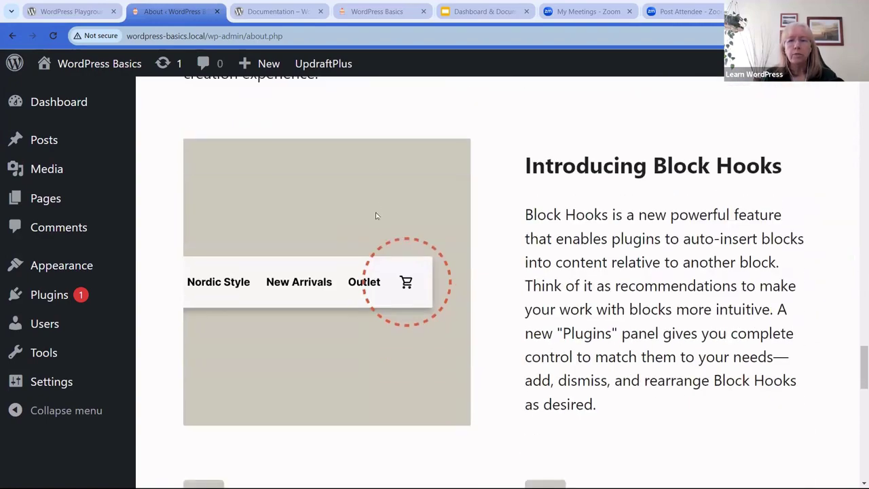
{"action": "scroll", "coordinate": [376, 213], "scroll_direction": "down", "scroll_amount": 7}
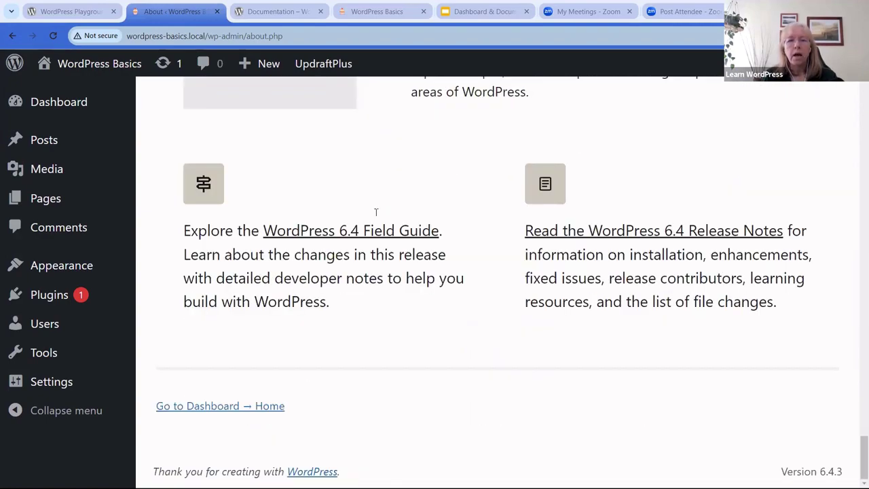
- Open the Credits page of the About WordPress section and view the start of the Noteworthy Contributors list
{"action": "scroll", "coordinate": [375, 216], "scroll_direction": "up", "scroll_amount": 15}
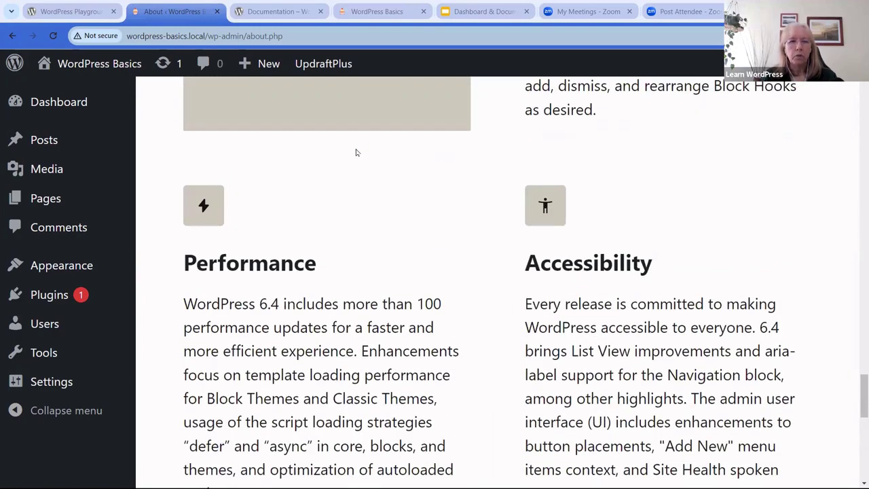
{"action": "scroll", "coordinate": [354, 152], "scroll_direction": "up", "scroll_amount": 10}
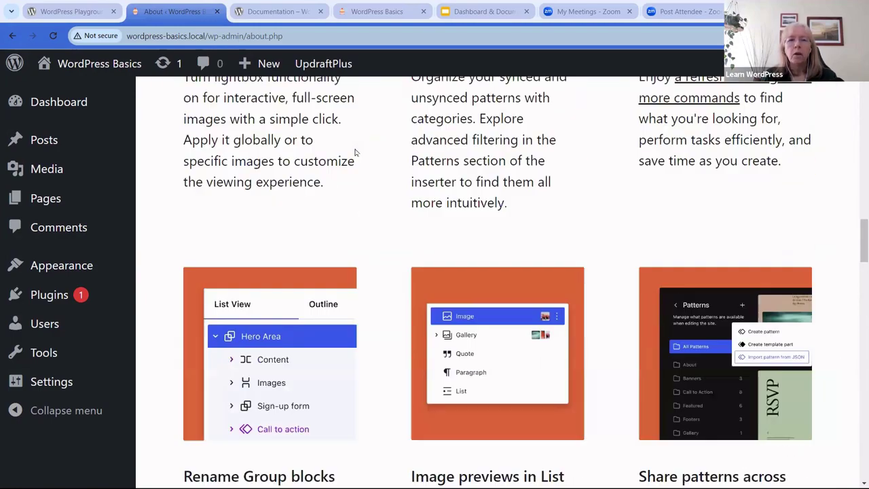
{"action": "scroll", "coordinate": [356, 153], "scroll_direction": "up", "scroll_amount": 10}
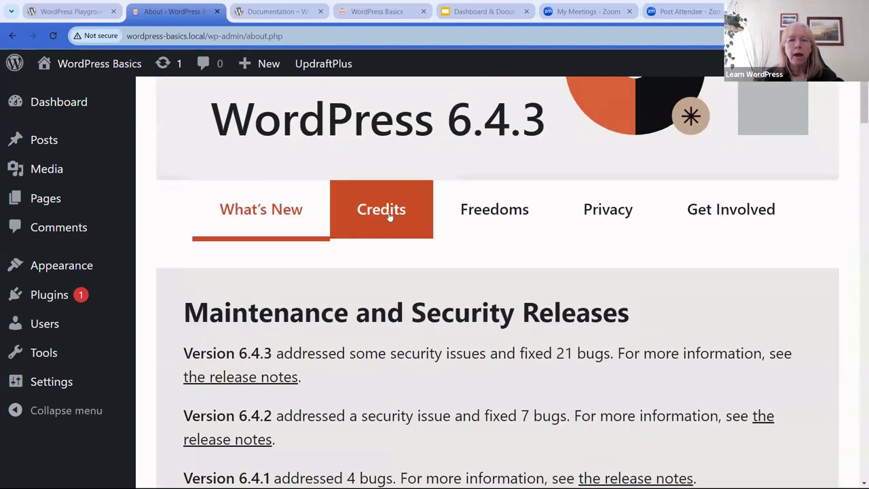
{"action": "left_click", "coordinate": [395, 212]}
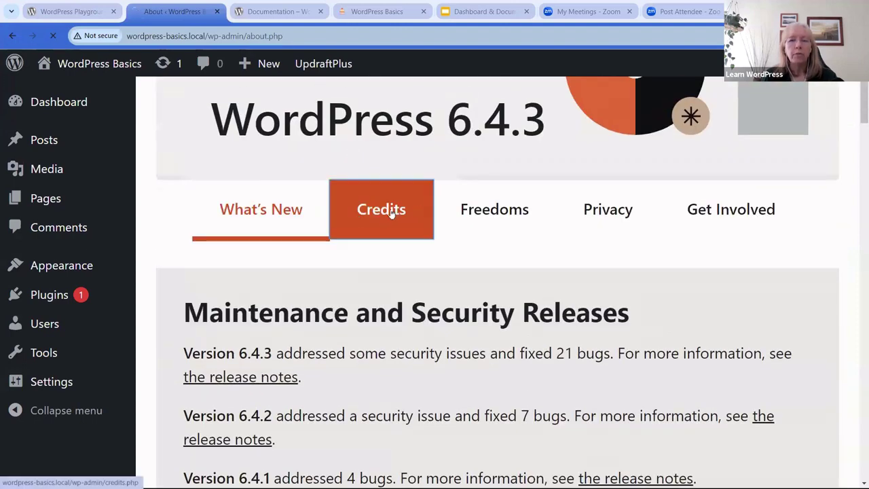
{"action": "scroll", "coordinate": [435, 214], "scroll_direction": "down", "scroll_amount": 4}
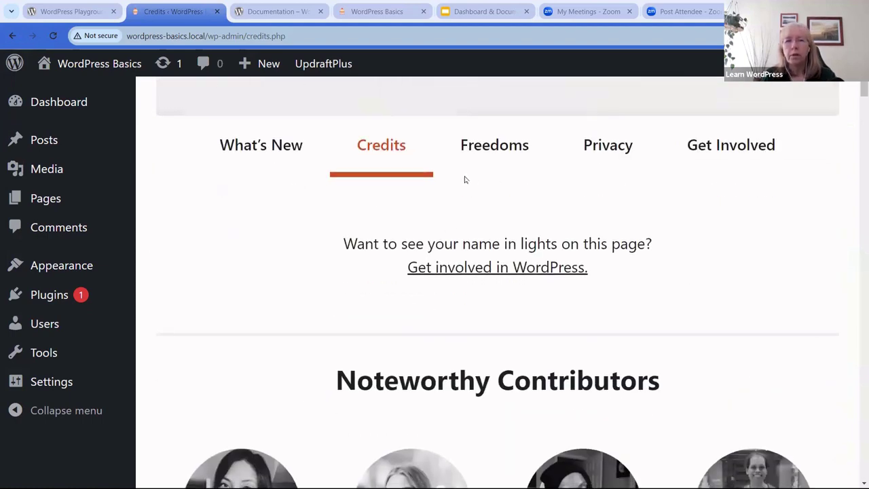
- View the Freedoms page about the GPL license rights and the Privacy page about data sent to WordPress.org
{"action": "left_click", "coordinate": [504, 154]}
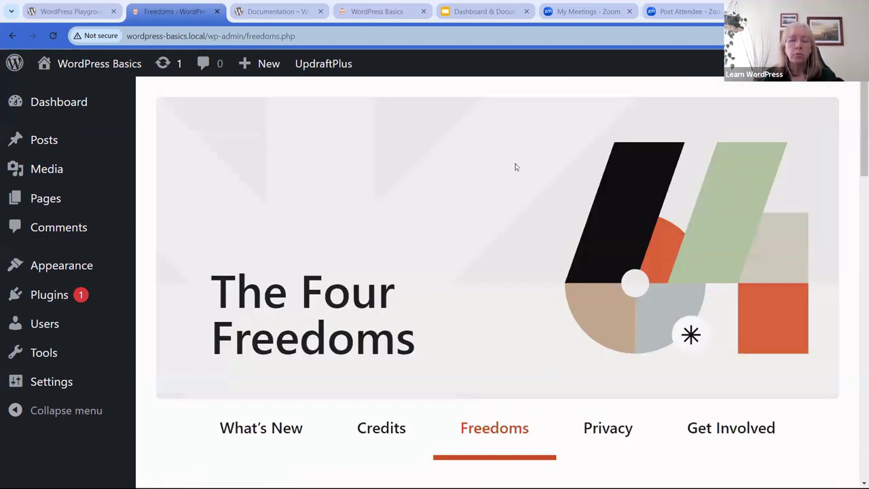
{"action": "scroll", "coordinate": [493, 244], "scroll_direction": "down", "scroll_amount": 2}
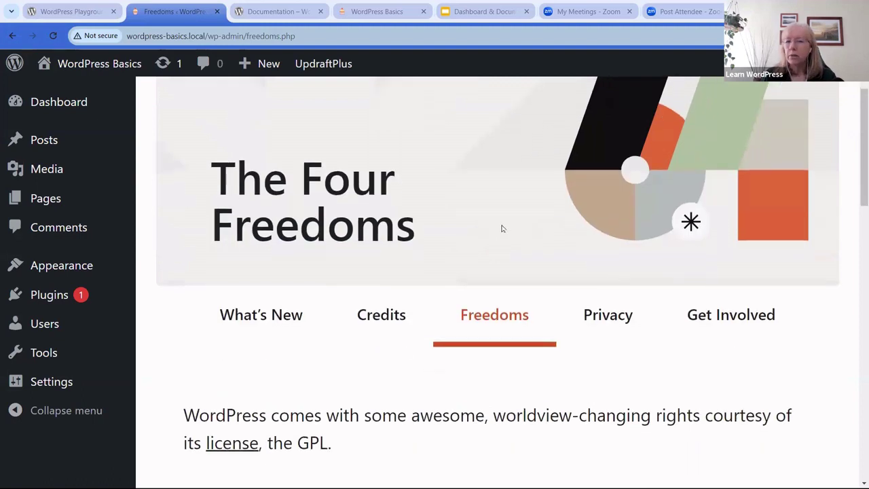
{"action": "scroll", "coordinate": [499, 224], "scroll_direction": "down", "scroll_amount": 1}
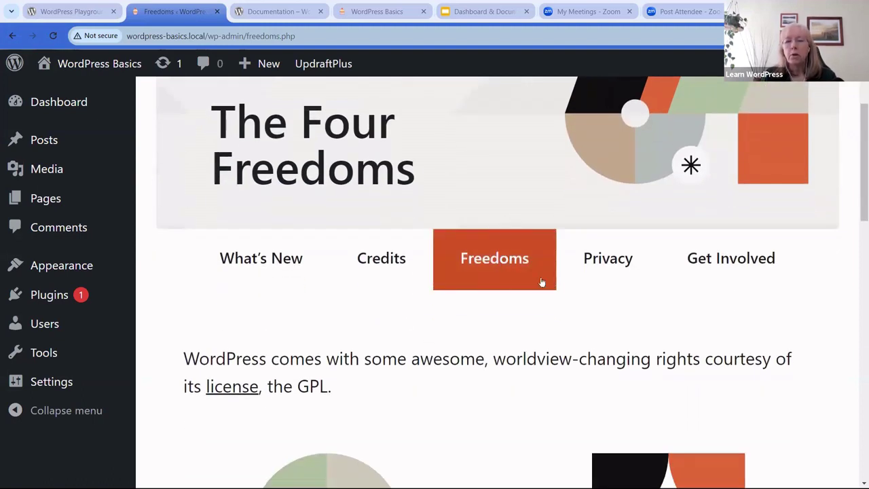
{"action": "scroll", "coordinate": [648, 260], "scroll_direction": "down", "scroll_amount": 1}
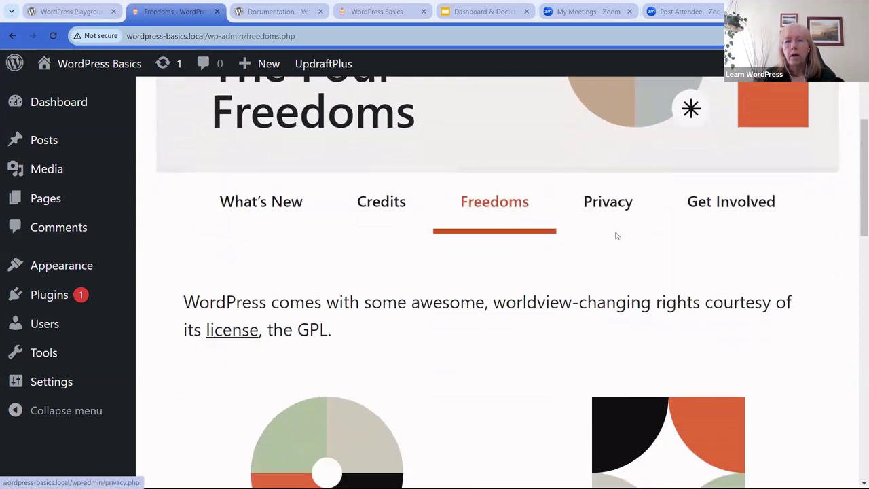
{"action": "left_click", "coordinate": [613, 221]}
{"action": "scroll", "coordinate": [541, 243], "scroll_direction": "down", "scroll_amount": 3}
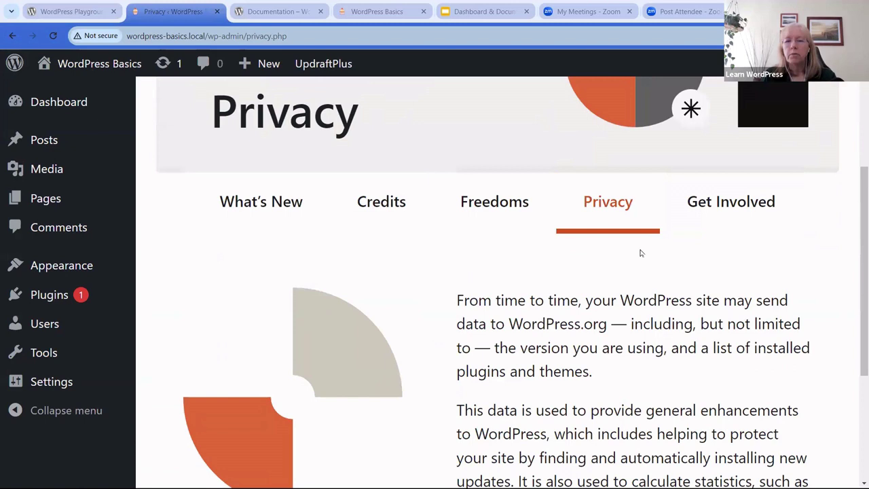
- Open the Get Involved page and read its introduction and the No-code contribution options
{"action": "left_click", "coordinate": [742, 214]}
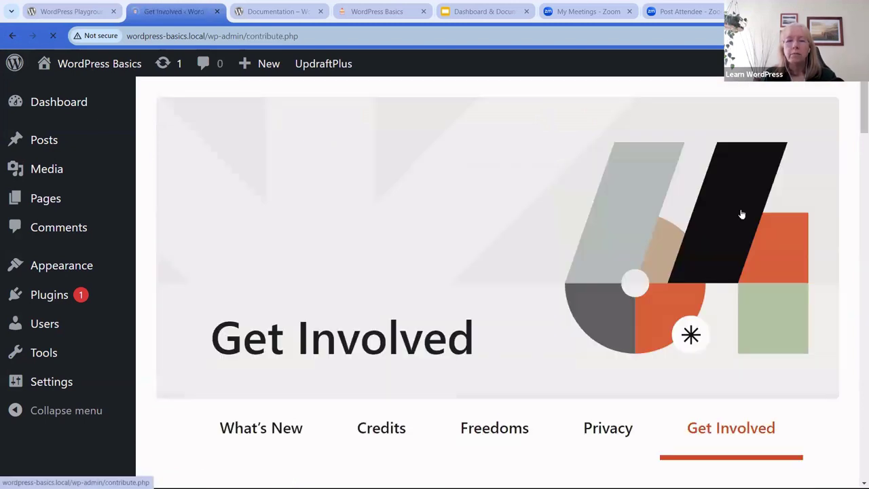
{"action": "scroll", "coordinate": [652, 233], "scroll_direction": "down", "scroll_amount": 2}
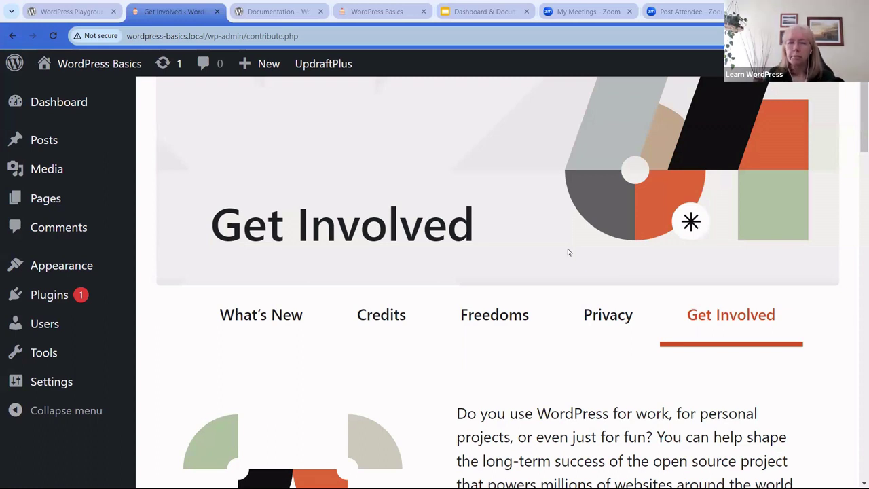
{"action": "scroll", "coordinate": [679, 314], "scroll_direction": "down", "scroll_amount": 3}
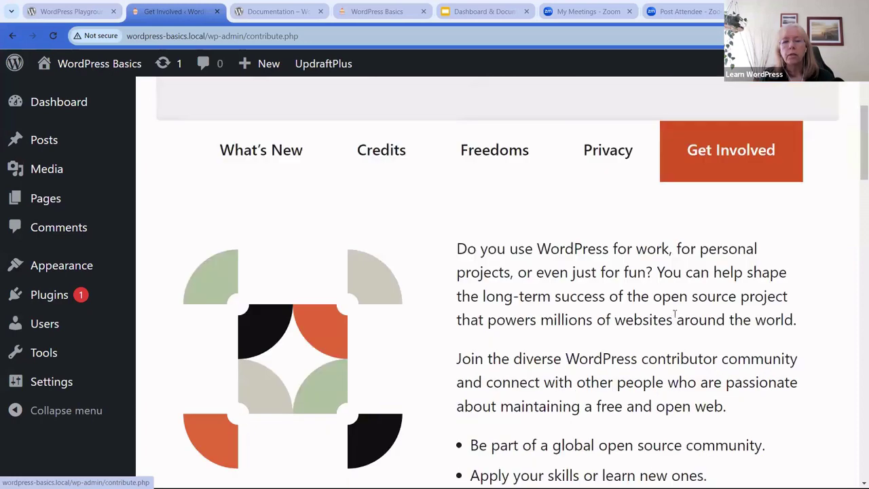
{"action": "scroll", "coordinate": [653, 307], "scroll_direction": "down", "scroll_amount": 3}
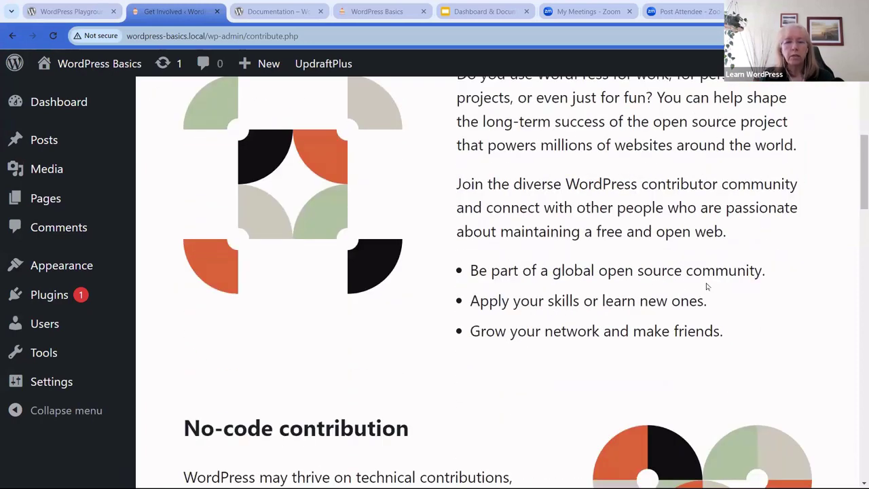
{"action": "scroll", "coordinate": [706, 287], "scroll_direction": "down", "scroll_amount": 3}
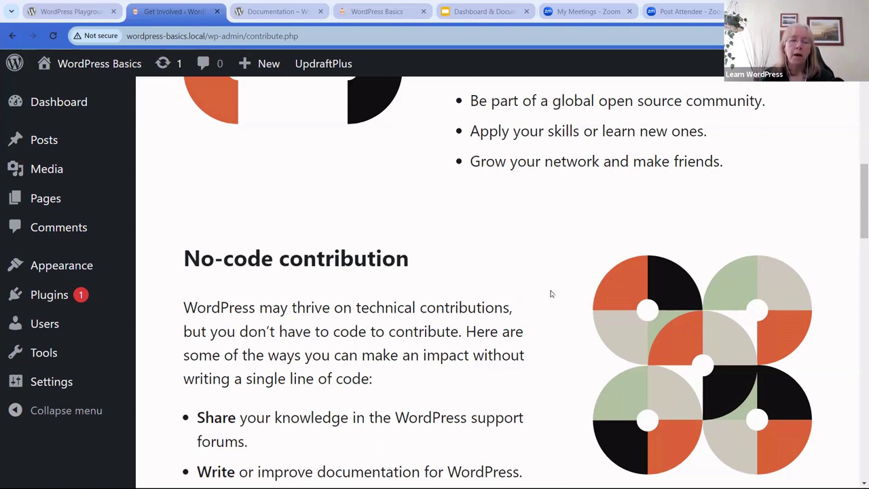
{"action": "scroll", "coordinate": [553, 293], "scroll_direction": "down", "scroll_amount": 2}
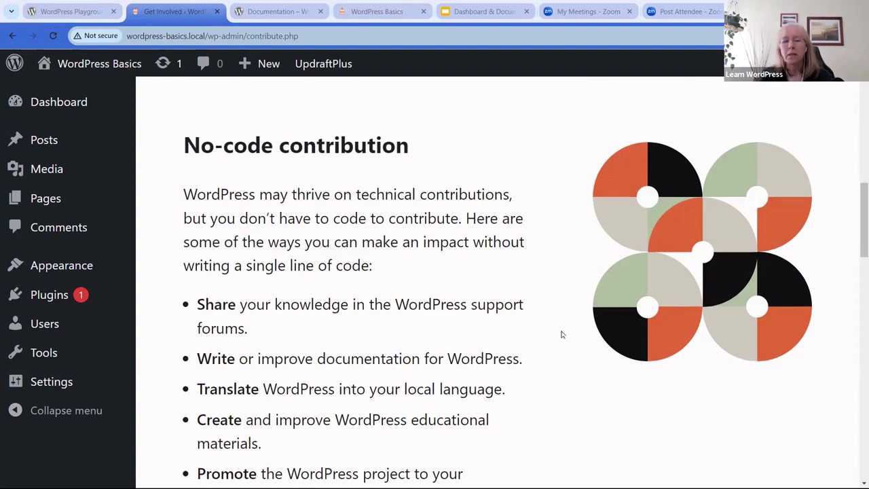
- Read the rest of the Get Involved page, from No-code and Code-based contribution to Shape the future of the web with WordPress
{"action": "scroll", "coordinate": [561, 334], "scroll_direction": "down", "scroll_amount": 6}
{"action": "scroll", "coordinate": [588, 310], "scroll_direction": "down", "scroll_amount": 3}
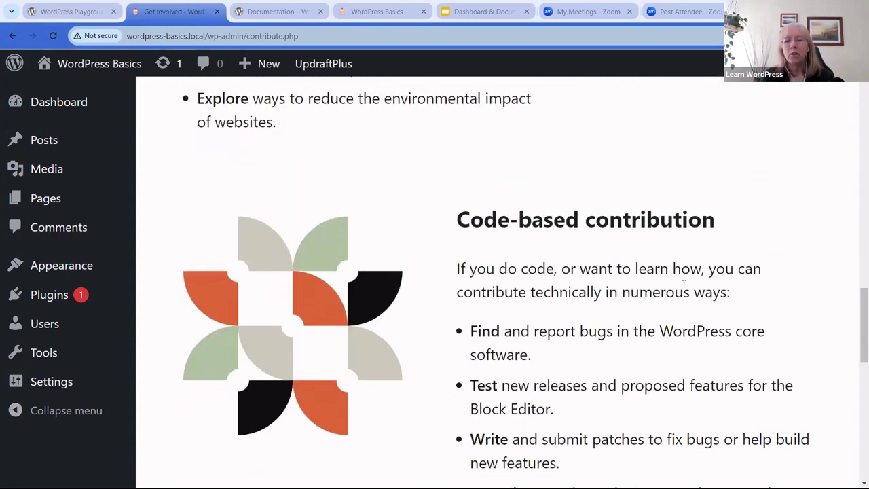
{"action": "scroll", "coordinate": [739, 272], "scroll_direction": "down", "scroll_amount": 2}
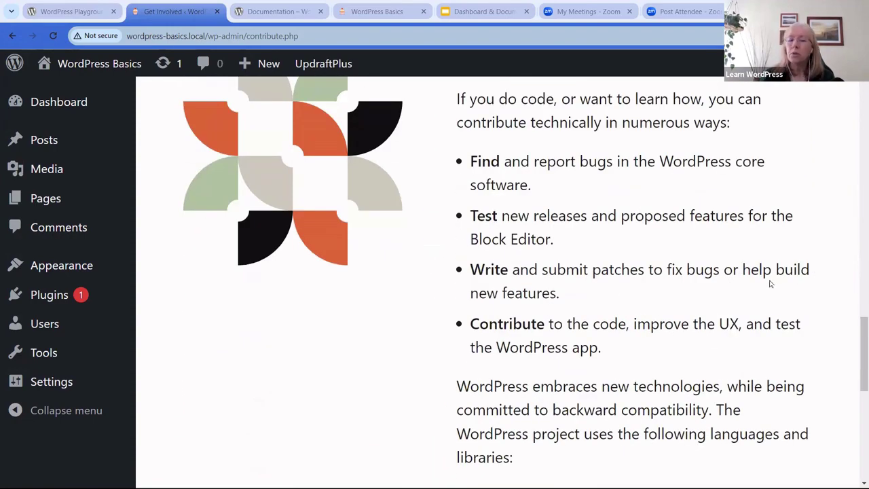
{"action": "scroll", "coordinate": [785, 284], "scroll_direction": "down", "scroll_amount": 5}
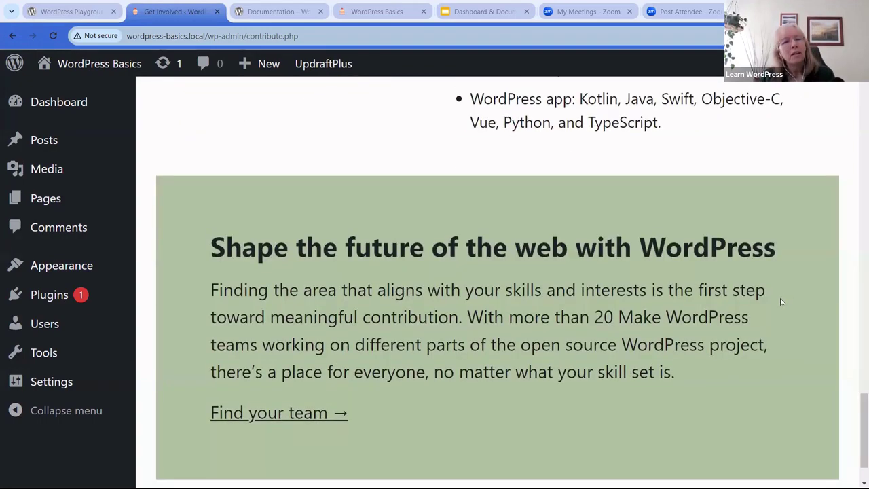
{"action": "scroll", "coordinate": [785, 292], "scroll_direction": "up", "scroll_amount": 1}
{"action": "scroll", "coordinate": [781, 301], "scroll_direction": "down", "scroll_amount": 3}
{"action": "scroll", "coordinate": [708, 316], "scroll_direction": "up", "scroll_amount": 8}
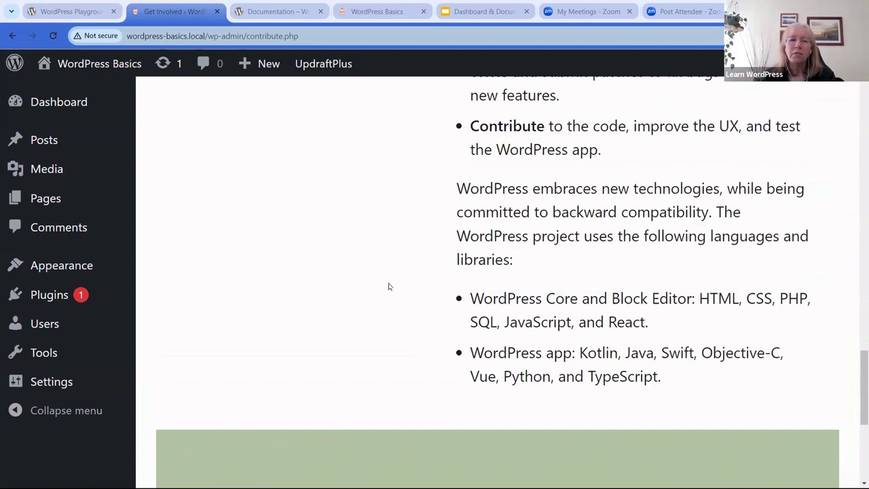
{"action": "scroll", "coordinate": [358, 259], "scroll_direction": "up", "scroll_amount": 8}
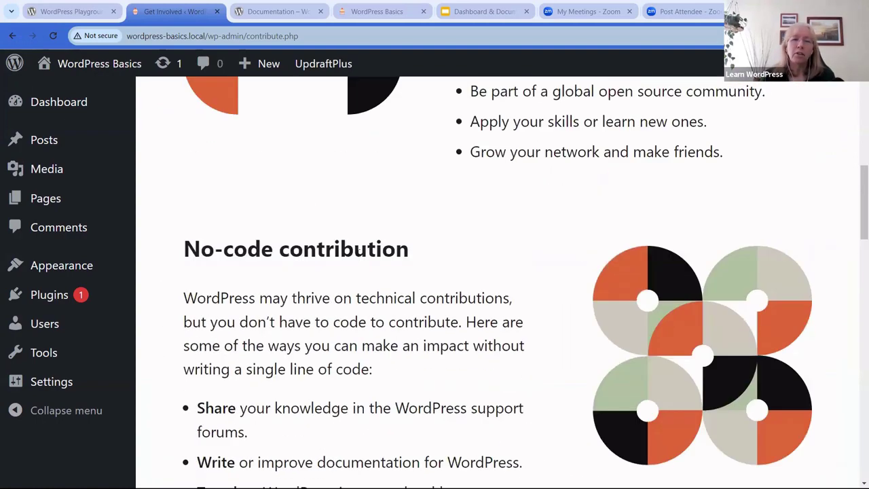
{"action": "scroll", "coordinate": [356, 247], "scroll_direction": "up", "scroll_amount": 7}
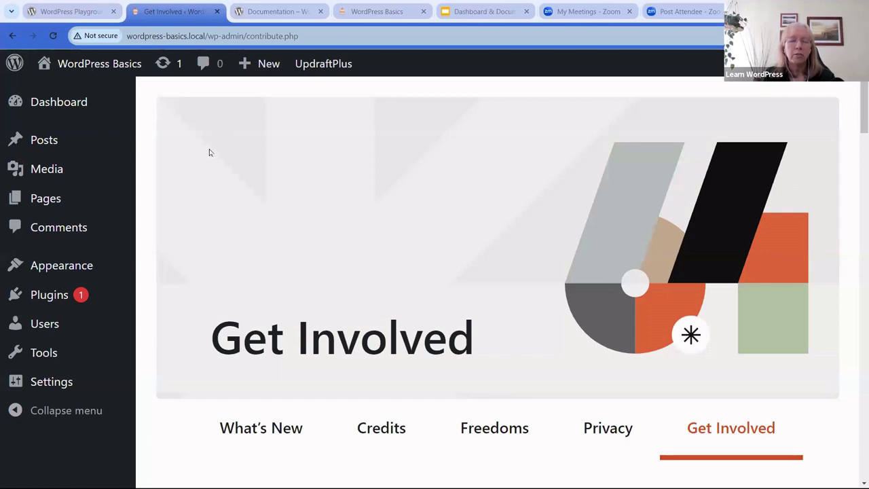
- Visit WordPress.org from the WordPress logo menu, look over its site navigation, and return to the Get Involved page
{"action": "mouse_move", "coordinate": [15, 68]}
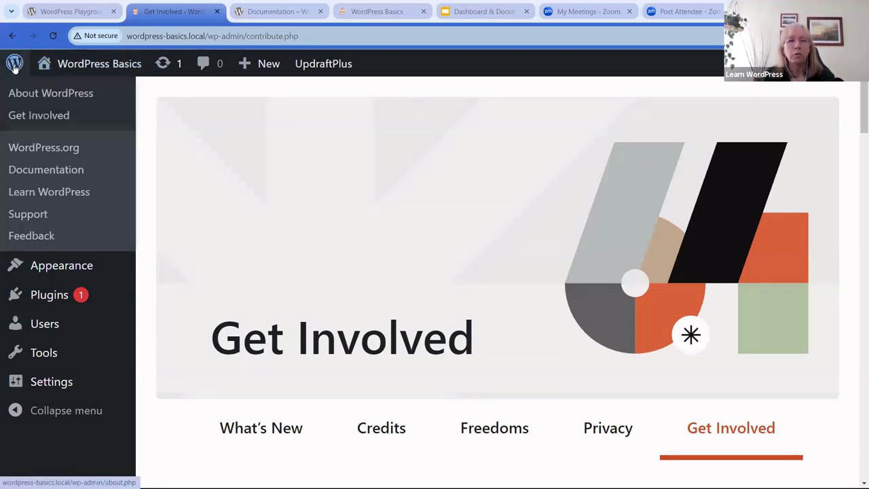
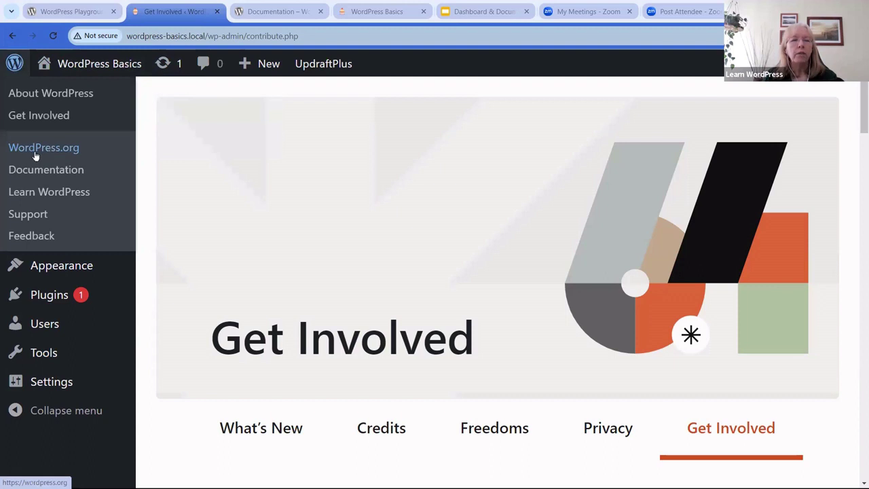
{"action": "left_click", "coordinate": [71, 154]}
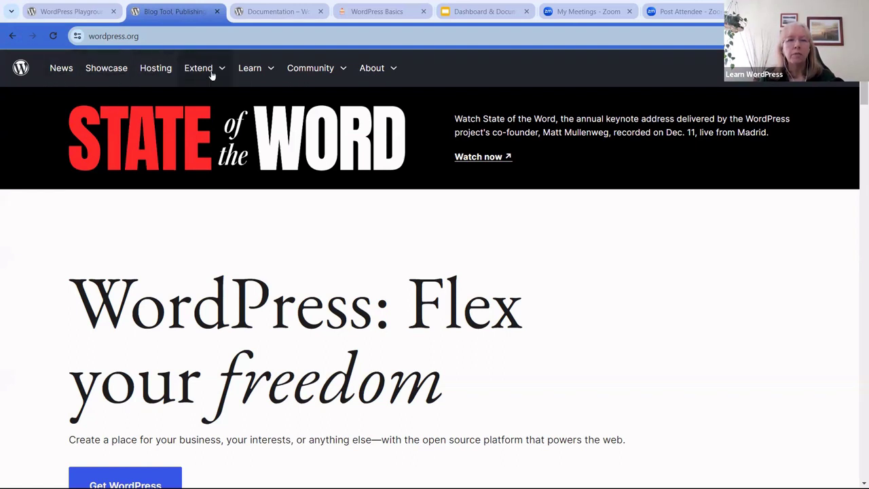
{"action": "left_click", "coordinate": [264, 69]}
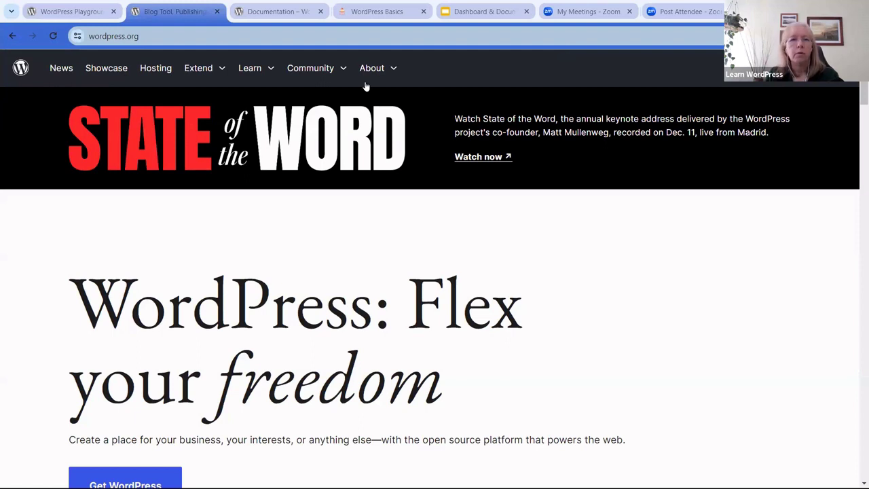
{"action": "left_click", "coordinate": [14, 40]}
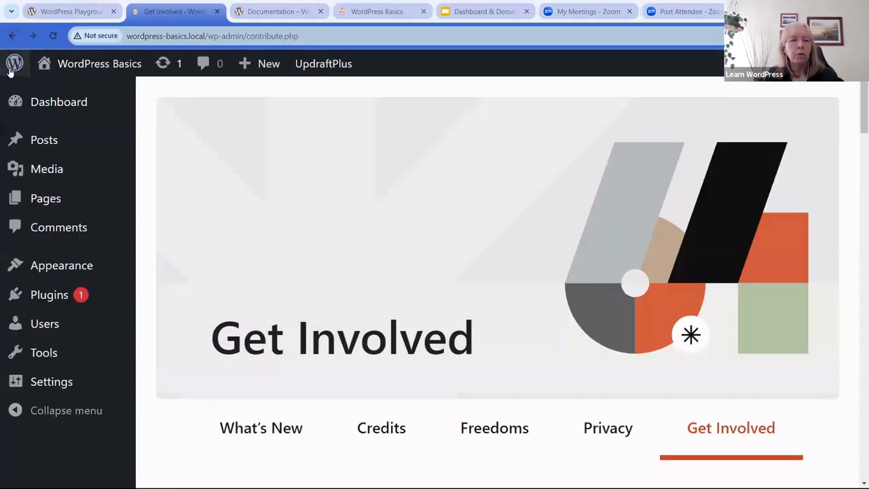
- Open Documentation from the WordPress logo menu and review its WordPress overview, Technical guides, Support guides and Customization sections
{"action": "mouse_move", "coordinate": [14, 64]}
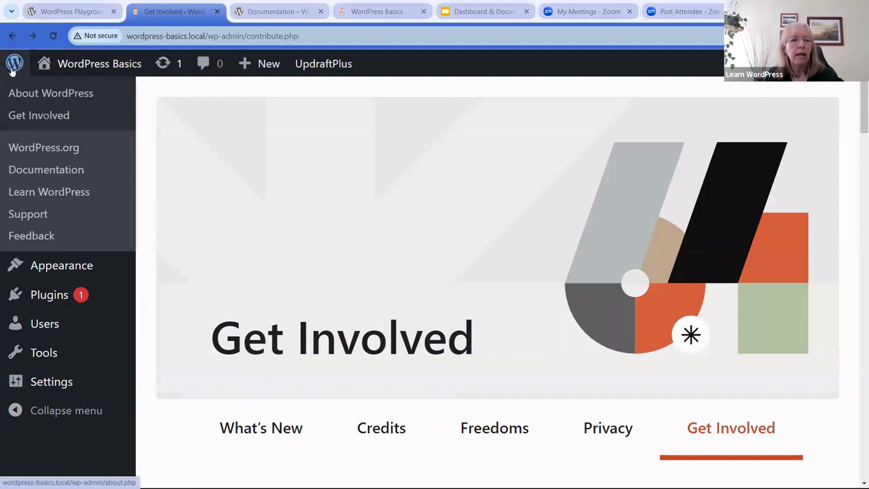
{"action": "left_click", "coordinate": [63, 172]}
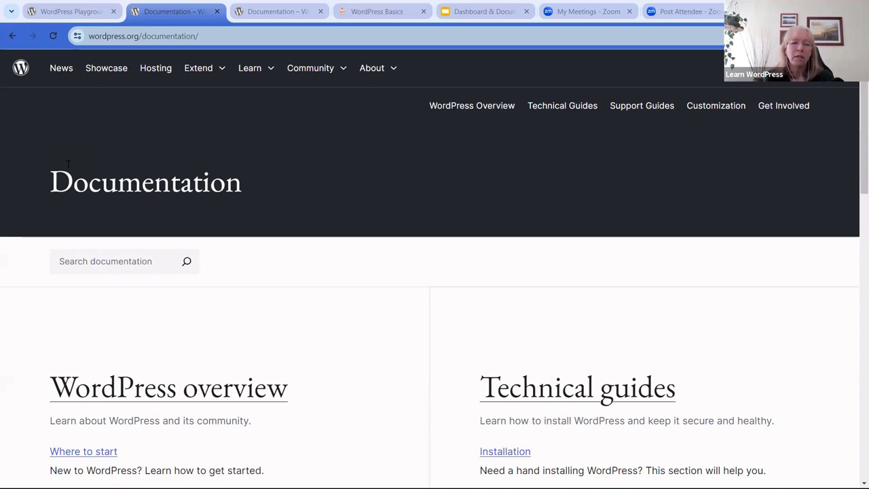
{"action": "scroll", "coordinate": [267, 283], "scroll_direction": "down", "scroll_amount": 4}
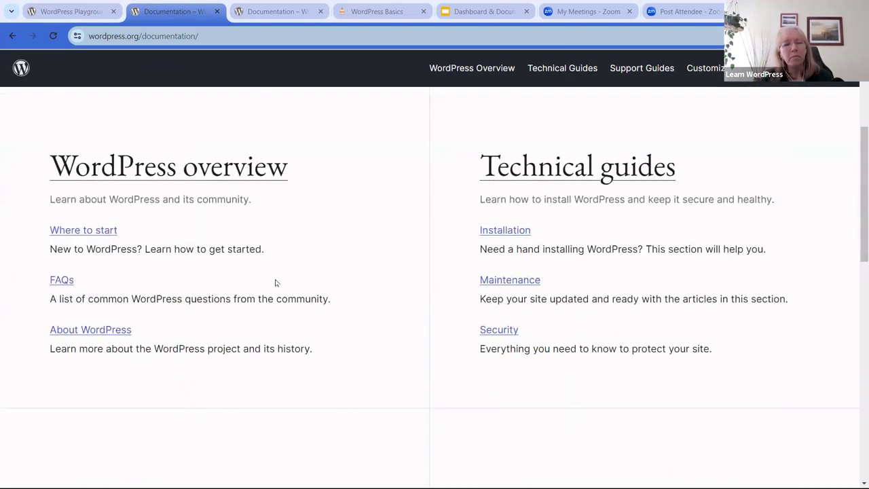
{"action": "scroll", "coordinate": [322, 239], "scroll_direction": "up", "scroll_amount": 4}
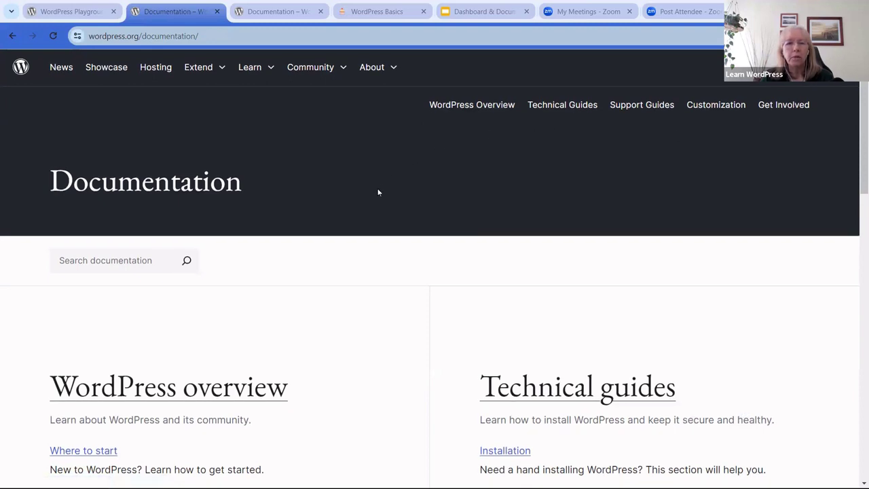
{"action": "scroll", "coordinate": [317, 197], "scroll_direction": "down", "scroll_amount": 3}
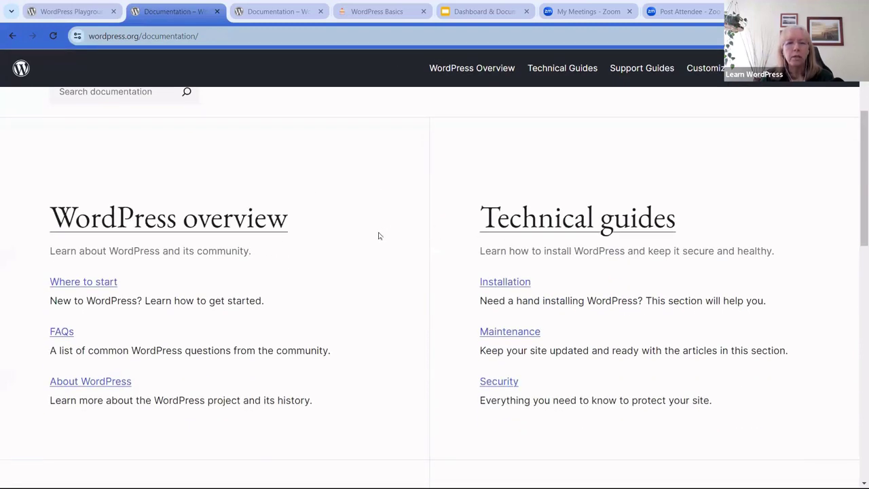
{"action": "scroll", "coordinate": [378, 236], "scroll_direction": "down", "scroll_amount": 3}
{"action": "scroll", "coordinate": [376, 237], "scroll_direction": "down", "scroll_amount": 3}
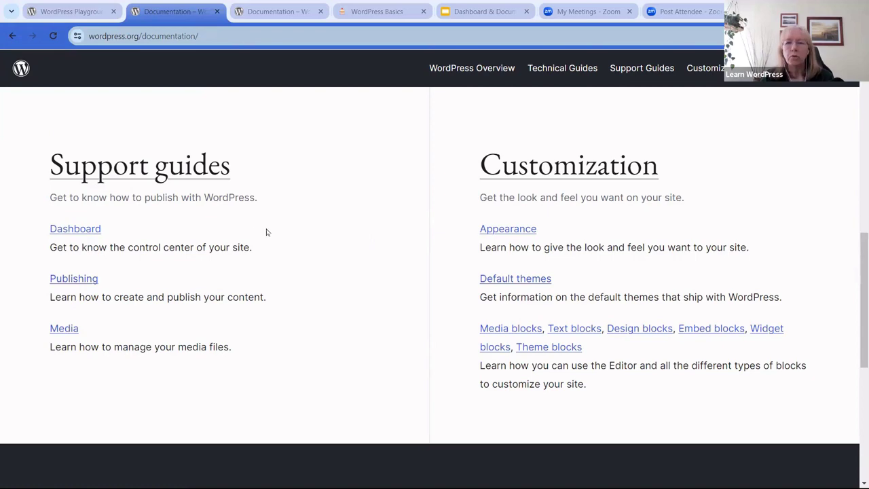
{"action": "scroll", "coordinate": [297, 229], "scroll_direction": "up", "scroll_amount": 2}
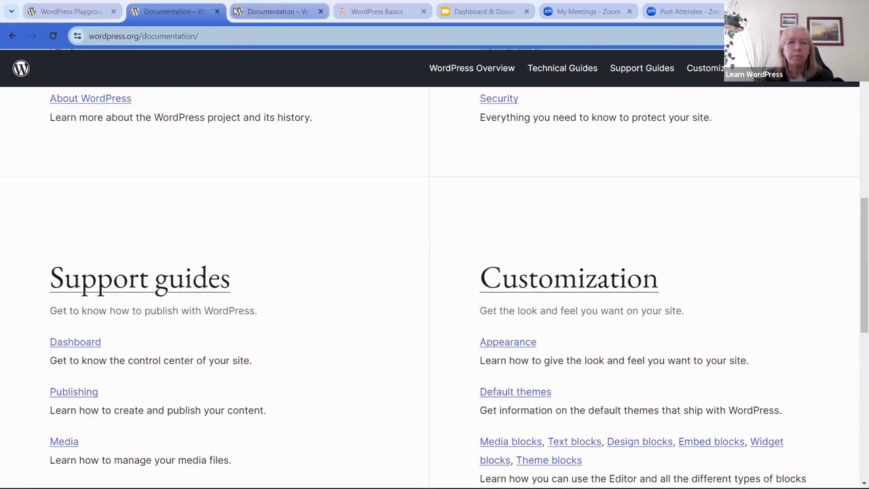
- Go back to Support guides in the second Documentation tab and return the first Documentation tab to the site's Get Involved page
{"action": "left_click", "coordinate": [243, 16]}
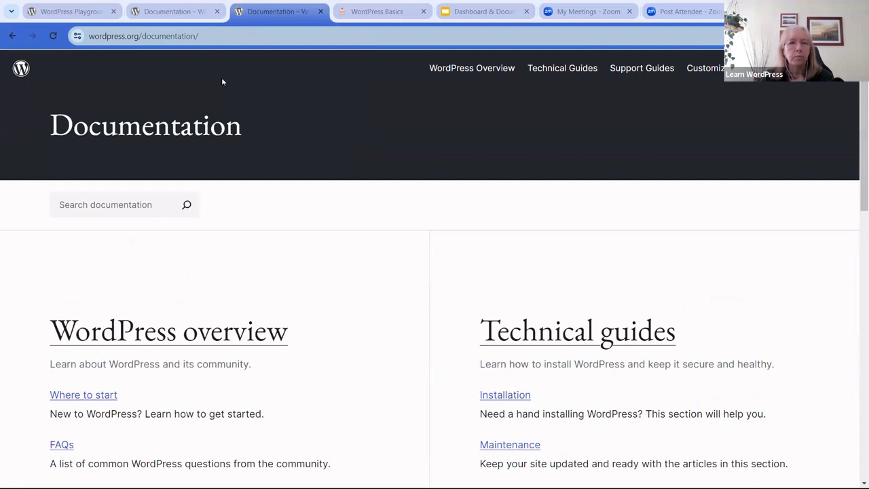
{"action": "left_click", "coordinate": [11, 36]}
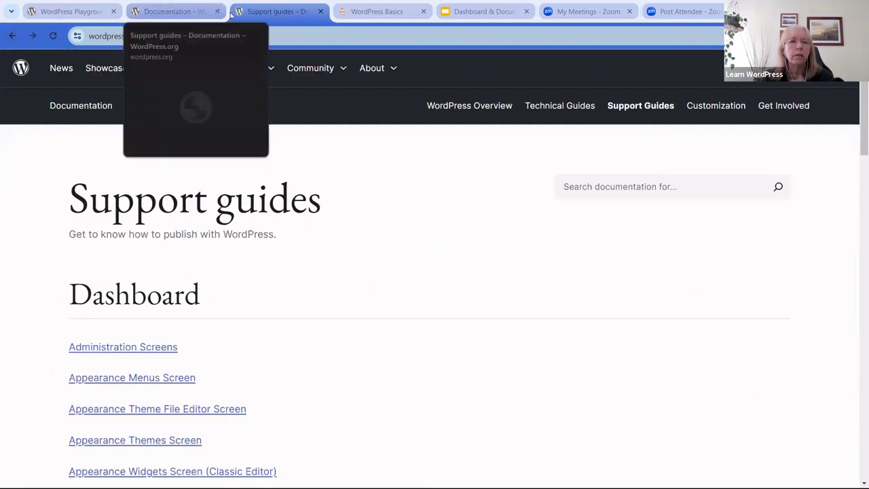
{"action": "left_click", "coordinate": [227, 12]}
{"action": "left_click", "coordinate": [12, 36]}
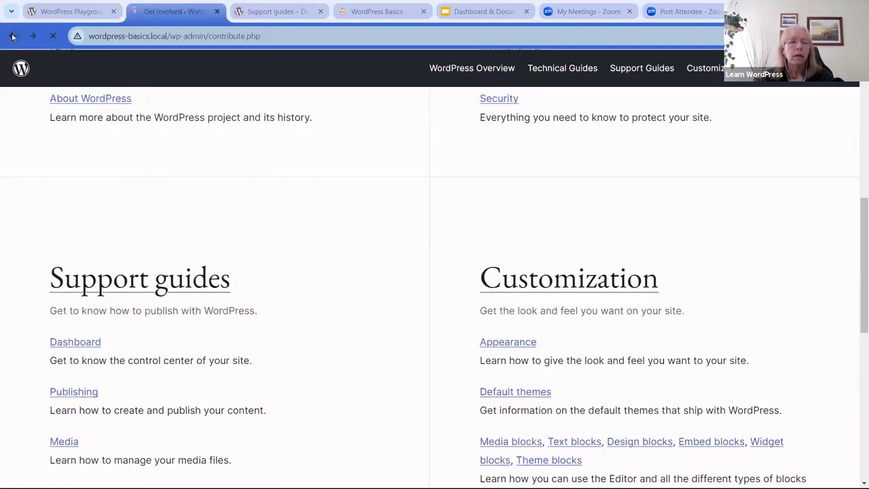
- Look through the Dashboard articles listed on the WordPress.org Support guides page
{"action": "left_click", "coordinate": [242, 13]}
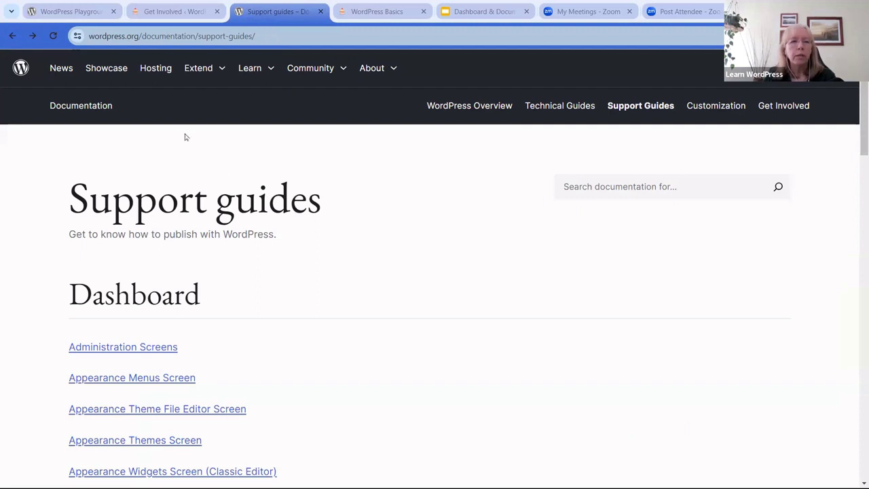
{"action": "scroll", "coordinate": [214, 269], "scroll_direction": "down", "scroll_amount": 2}
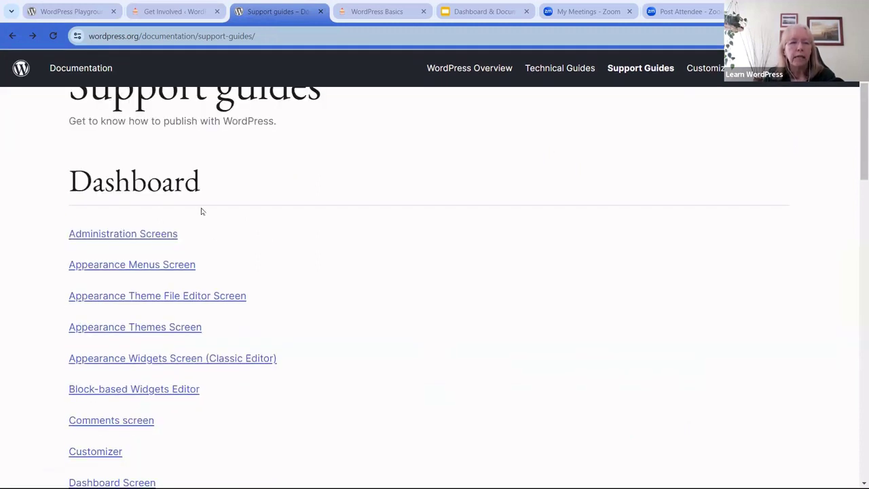
{"action": "scroll", "coordinate": [201, 211], "scroll_direction": "down", "scroll_amount": 2}
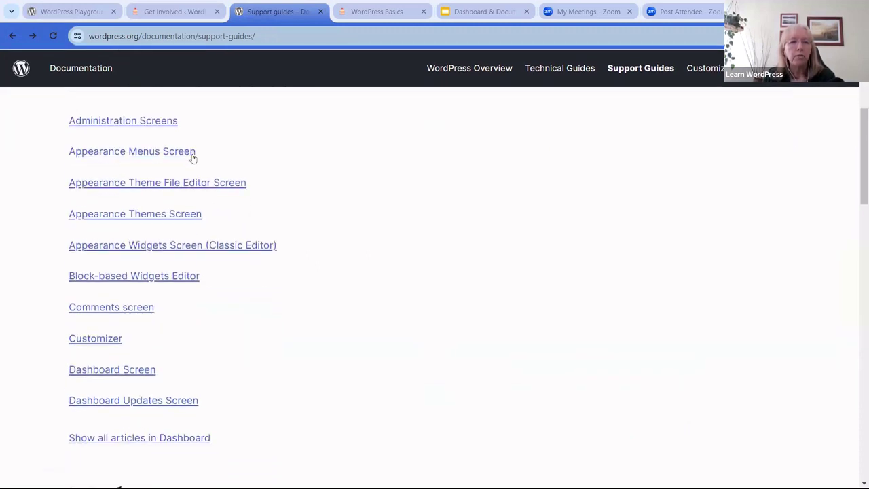
{"action": "scroll", "coordinate": [220, 165], "scroll_direction": "down", "scroll_amount": 1}
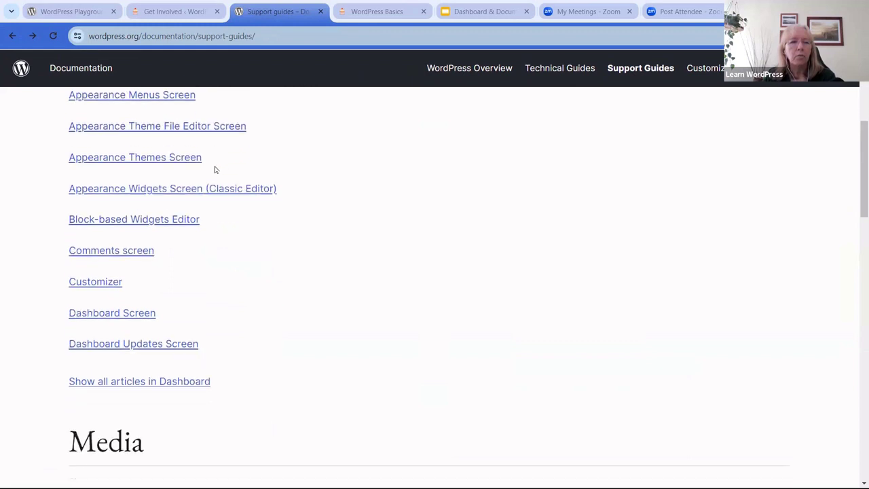
{"action": "scroll", "coordinate": [215, 169], "scroll_direction": "down", "scroll_amount": 1}
{"action": "scroll", "coordinate": [214, 169], "scroll_direction": "up", "scroll_amount": 4}
{"action": "scroll", "coordinate": [214, 169], "scroll_direction": "up", "scroll_amount": 2}
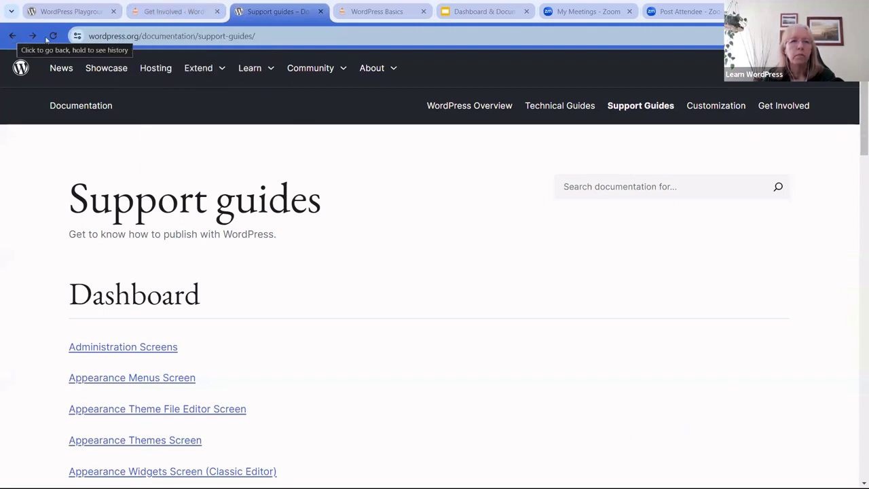
- Return to the main Documentation page and open the Dashboard category under Support guides
{"action": "left_click", "coordinate": [96, 110]}
{"action": "scroll", "coordinate": [223, 245], "scroll_direction": "down", "scroll_amount": 2}
{"action": "scroll", "coordinate": [221, 244], "scroll_direction": "down", "scroll_amount": 5}
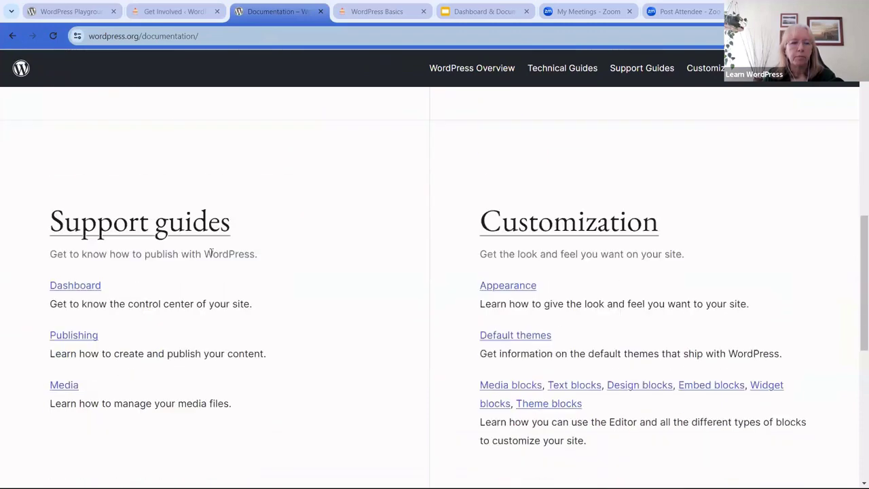
{"action": "left_click", "coordinate": [96, 286]}
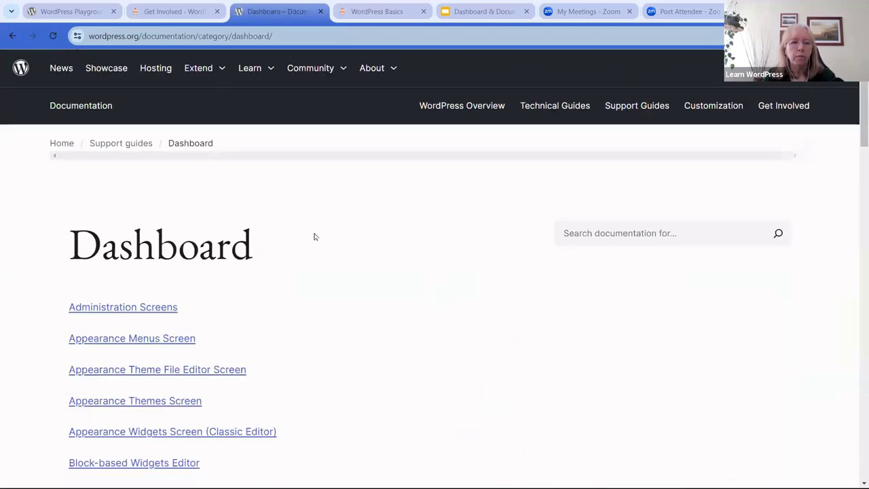
- Examine the full list of Dashboard documentation articles, from Administration Screens down to the Tools and keyboard shortcut entries
{"action": "scroll", "coordinate": [309, 237], "scroll_direction": "down", "scroll_amount": 5}
{"action": "scroll", "coordinate": [313, 236], "scroll_direction": "up", "scroll_amount": 4}
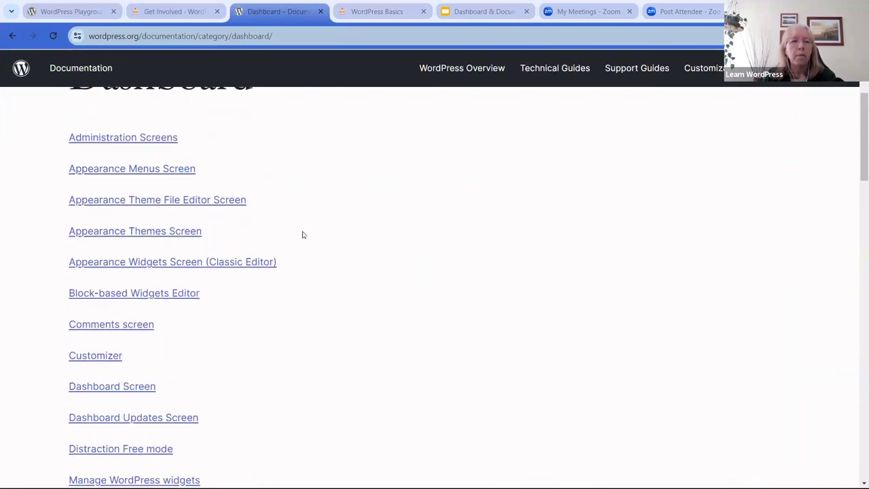
{"action": "scroll", "coordinate": [242, 227], "scroll_direction": "down", "scroll_amount": 1}
{"action": "scroll", "coordinate": [231, 163], "scroll_direction": "down", "scroll_amount": 1}
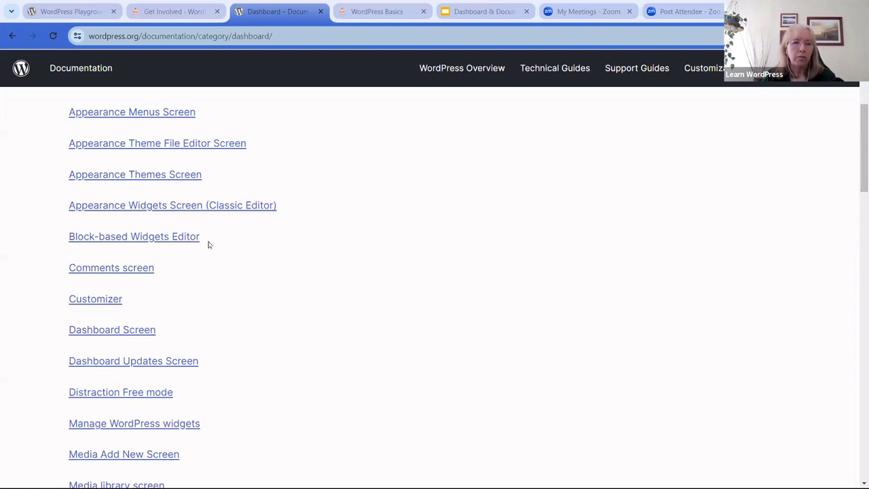
{"action": "scroll", "coordinate": [209, 248], "scroll_direction": "down", "scroll_amount": 3}
{"action": "scroll", "coordinate": [174, 248], "scroll_direction": "down", "scroll_amount": 2}
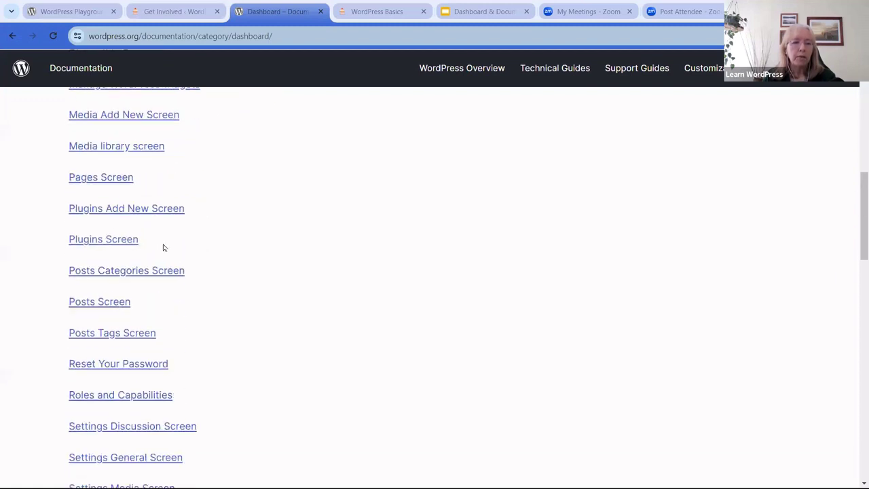
{"action": "scroll", "coordinate": [155, 333], "scroll_direction": "down", "scroll_amount": 2}
{"action": "scroll", "coordinate": [156, 333], "scroll_direction": "down", "scroll_amount": 3}
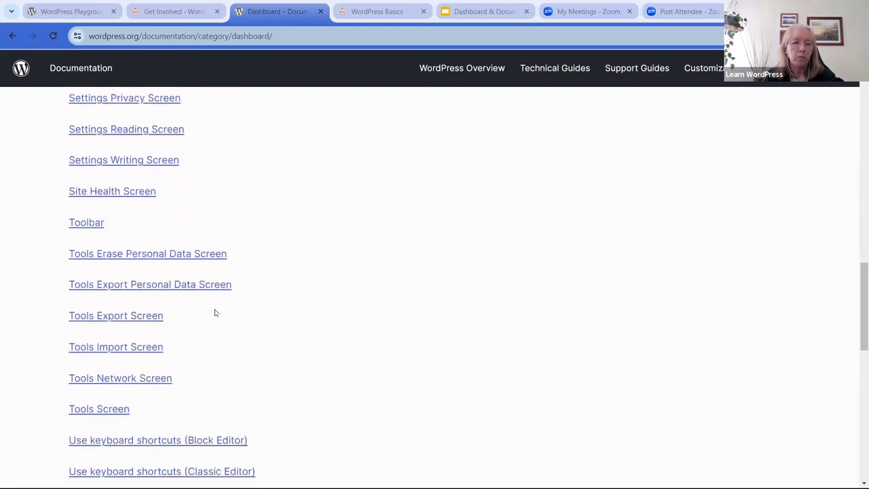
{"action": "scroll", "coordinate": [213, 314], "scroll_direction": "up", "scroll_amount": 8}
{"action": "scroll", "coordinate": [212, 211], "scroll_direction": "up", "scroll_amount": 7}
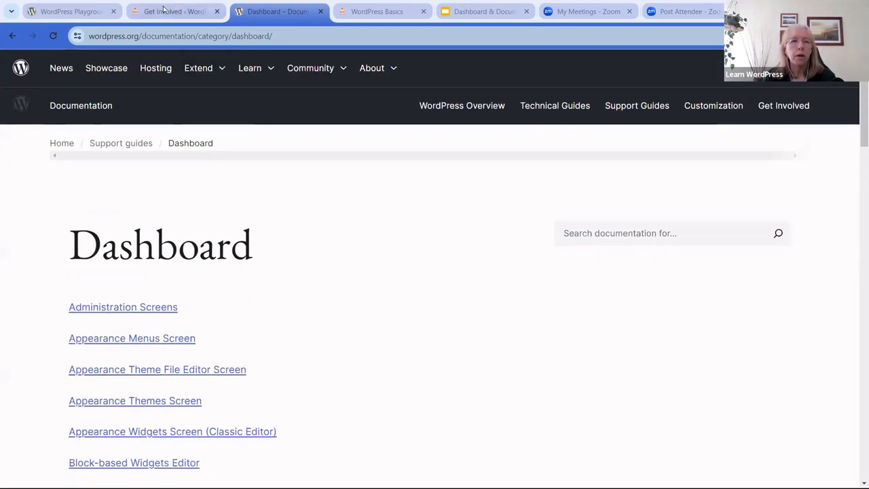
- Switch back to the site's Get Involved tab and open the WordPress.org Support page linked under the WordPress logo
{"action": "left_click", "coordinate": [156, 12]}
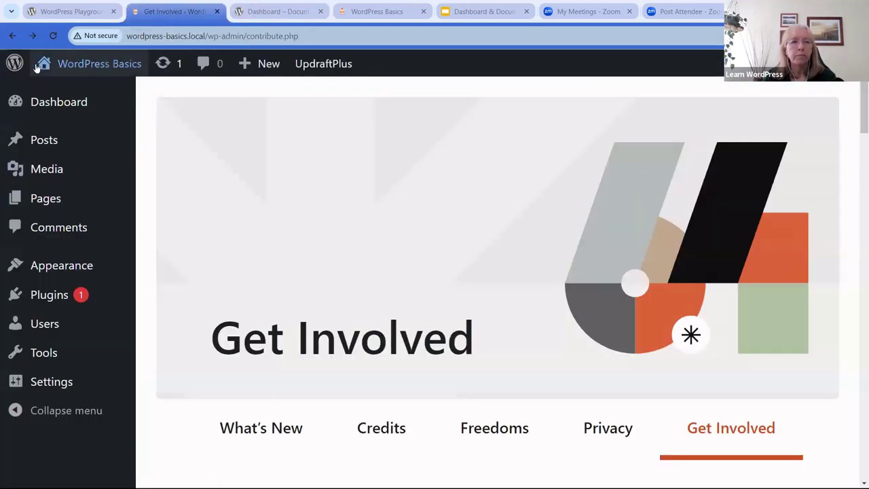
{"action": "mouse_move", "coordinate": [24, 70]}
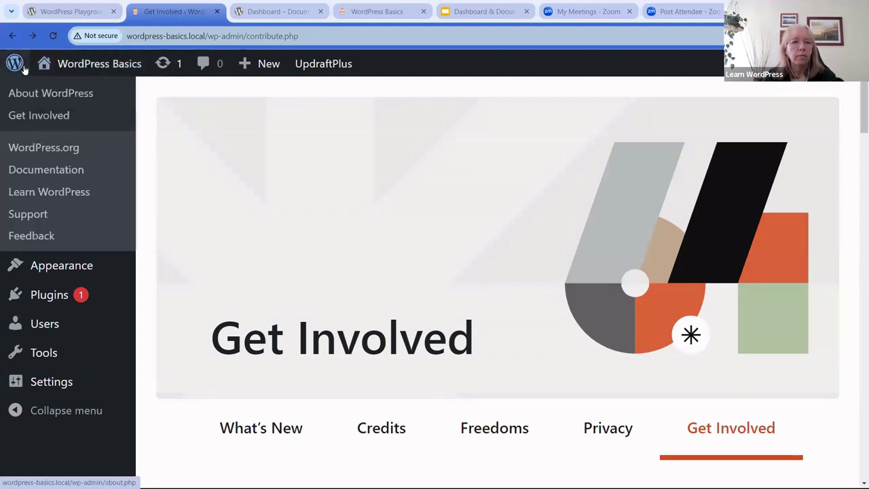
{"action": "left_click", "coordinate": [40, 215]}
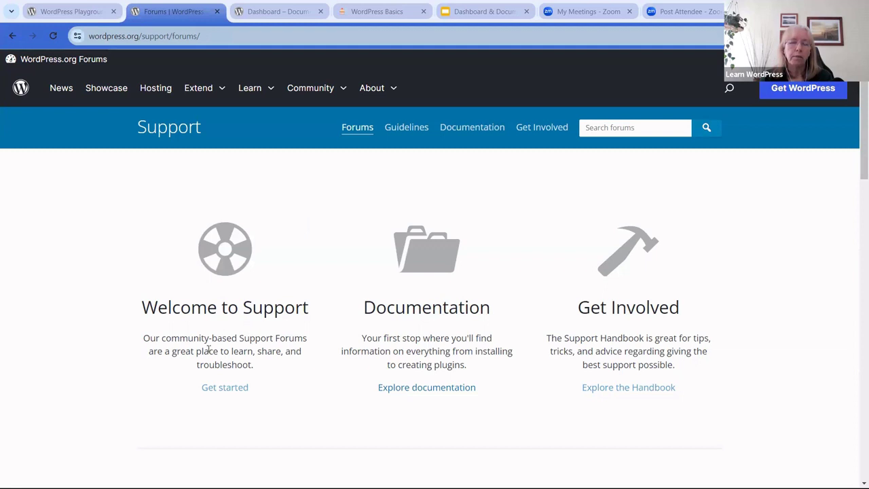
- Look through the support forum categories, from Installing WordPress and Fixing WordPress down to Alpha/Beta/RC, and return to the page's start
{"action": "scroll", "coordinate": [381, 274], "scroll_direction": "down", "scroll_amount": 1}
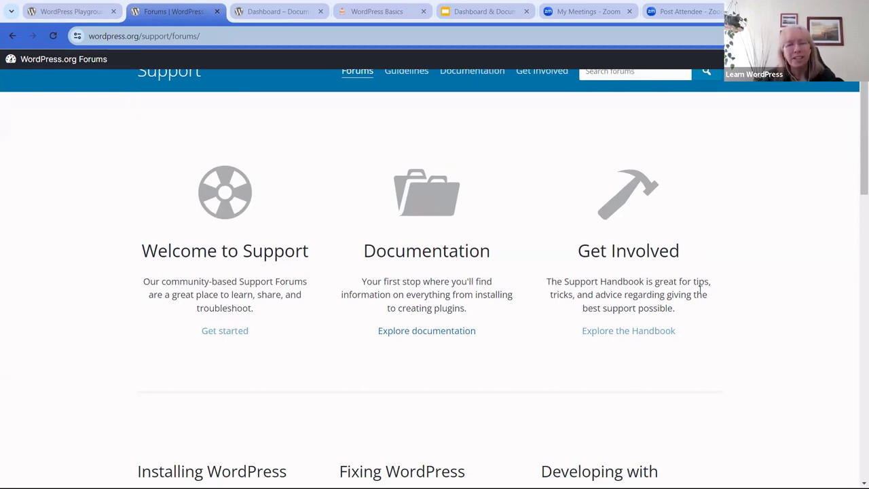
{"action": "scroll", "coordinate": [486, 309], "scroll_direction": "down", "scroll_amount": 3}
{"action": "scroll", "coordinate": [401, 241], "scroll_direction": "down", "scroll_amount": 3}
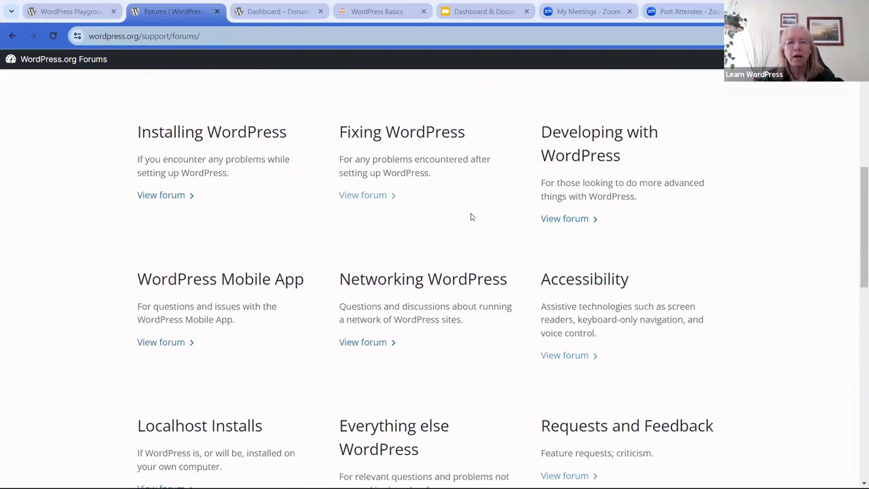
{"action": "scroll", "coordinate": [470, 215], "scroll_direction": "down", "scroll_amount": 1}
{"action": "scroll", "coordinate": [470, 215], "scroll_direction": "up", "scroll_amount": 1}
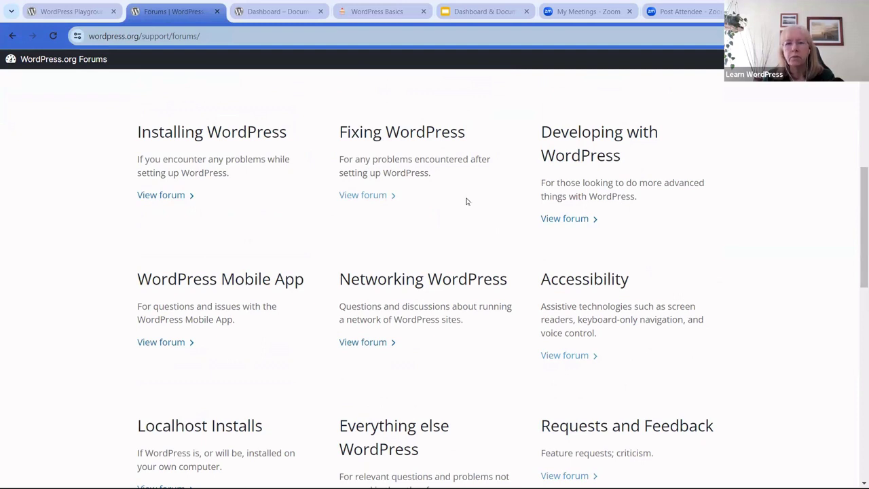
{"action": "scroll", "coordinate": [464, 220], "scroll_direction": "down", "scroll_amount": 2}
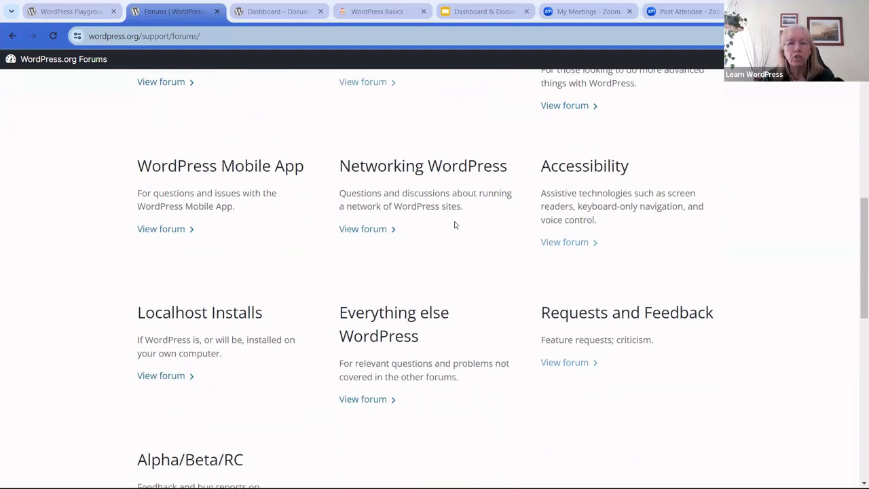
{"action": "scroll", "coordinate": [455, 225], "scroll_direction": "down", "scroll_amount": 1}
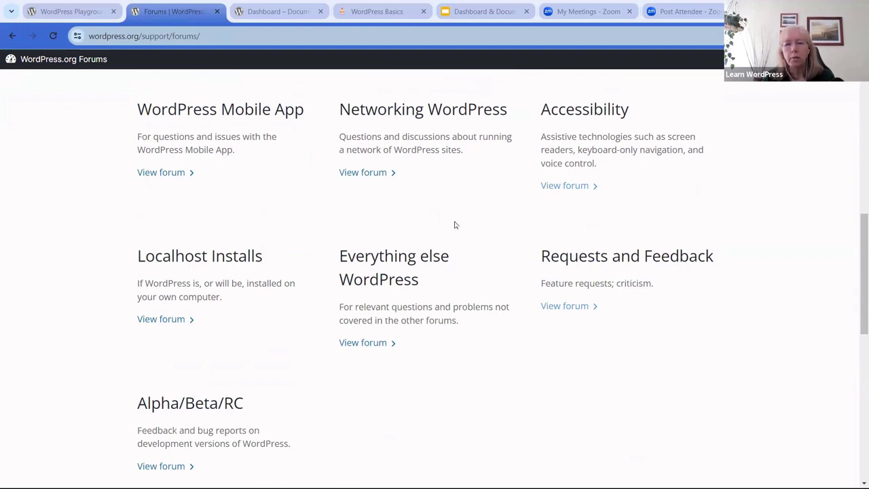
{"action": "scroll", "coordinate": [455, 224], "scroll_direction": "up", "scroll_amount": 8}
{"action": "scroll", "coordinate": [285, 124], "scroll_direction": "up", "scroll_amount": 1}
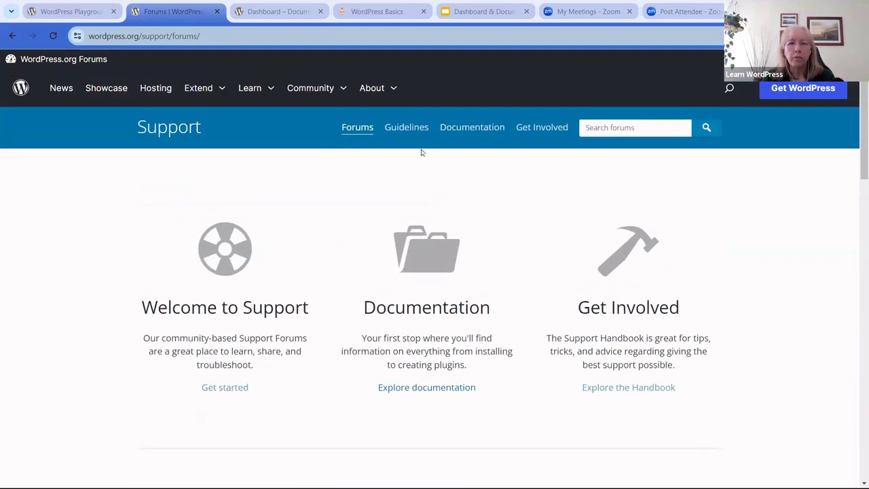
- Go back to the site's Get Involved page and open the Feedback link to view the Requests and Feedback Forum
{"action": "left_click", "coordinate": [15, 37]}
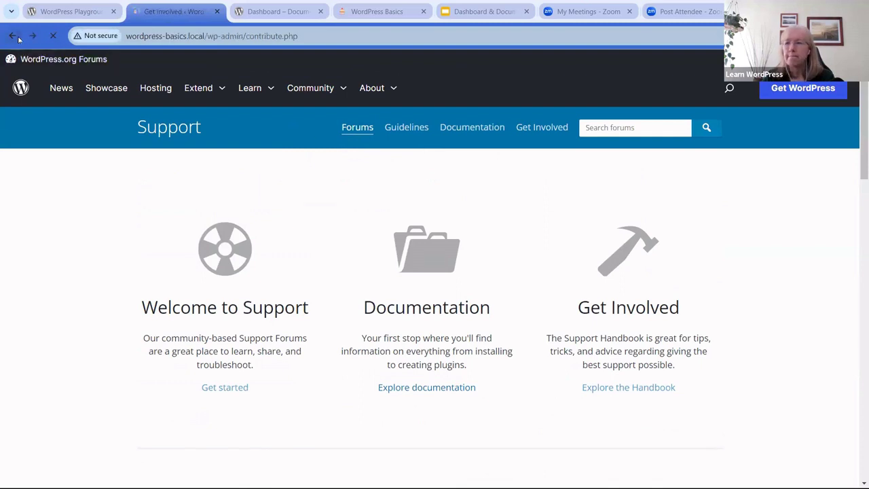
{"action": "mouse_move", "coordinate": [19, 65]}
{"action": "left_click", "coordinate": [39, 237]}
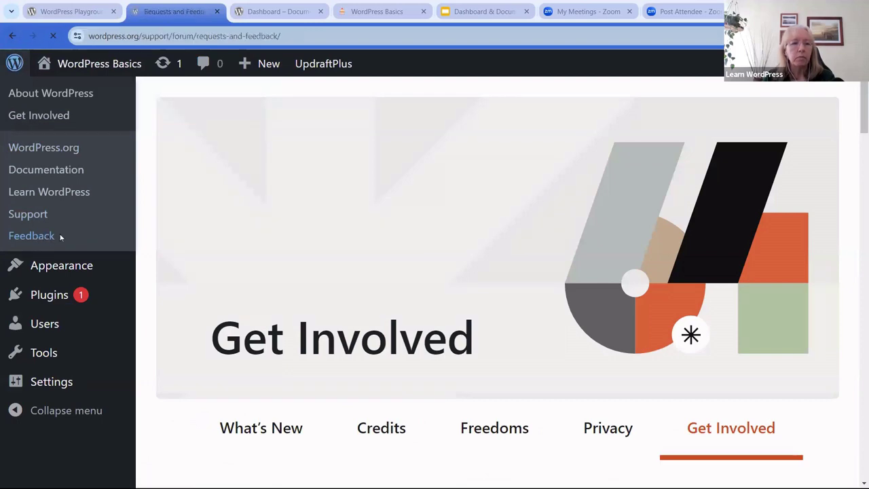
{"action": "scroll", "coordinate": [412, 215], "scroll_direction": "down", "scroll_amount": 1}
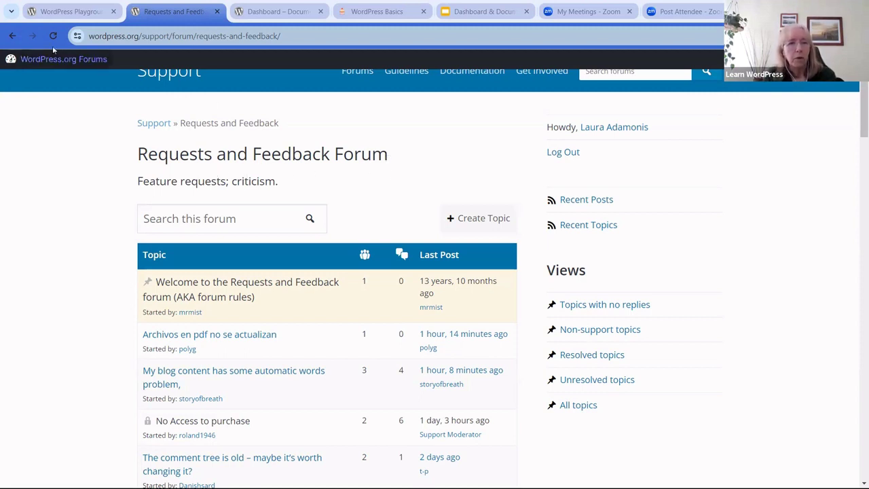
- Return to the Get Involved admin page and view the options for opening the Visit Site link, without choosing one
{"action": "left_click", "coordinate": [12, 35]}
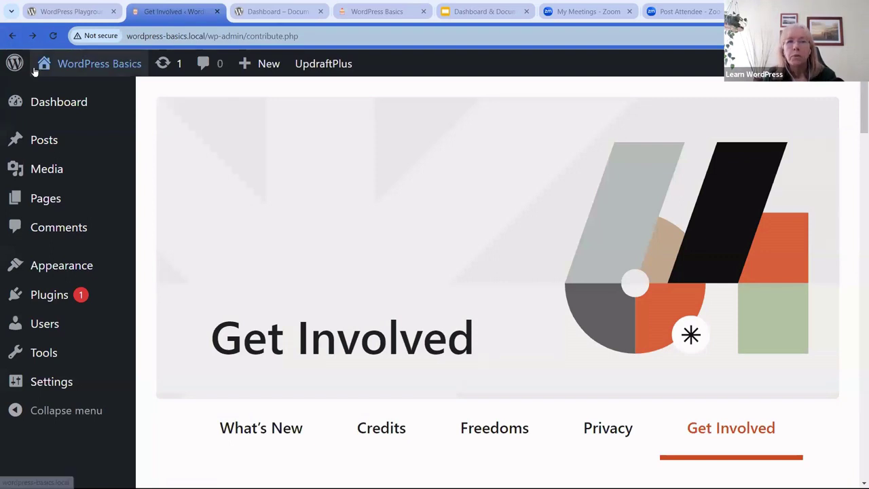
{"action": "mouse_move", "coordinate": [15, 64]}
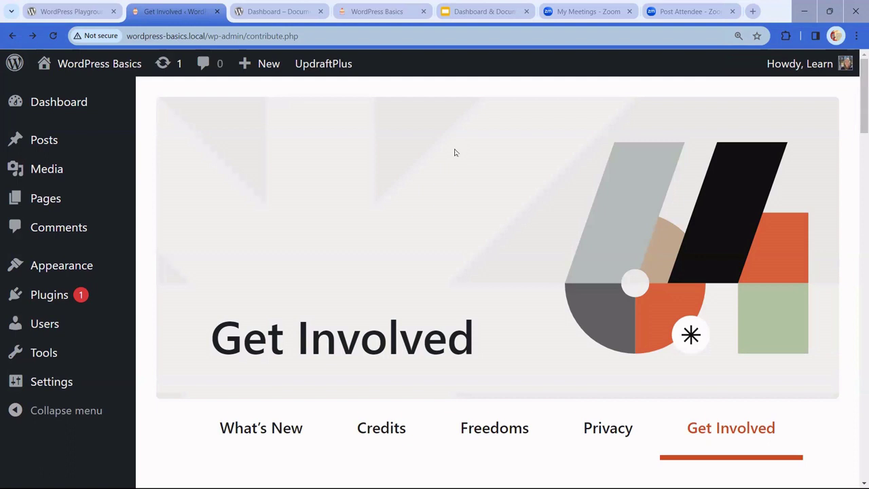
{"action": "mouse_move", "coordinate": [43, 68]}
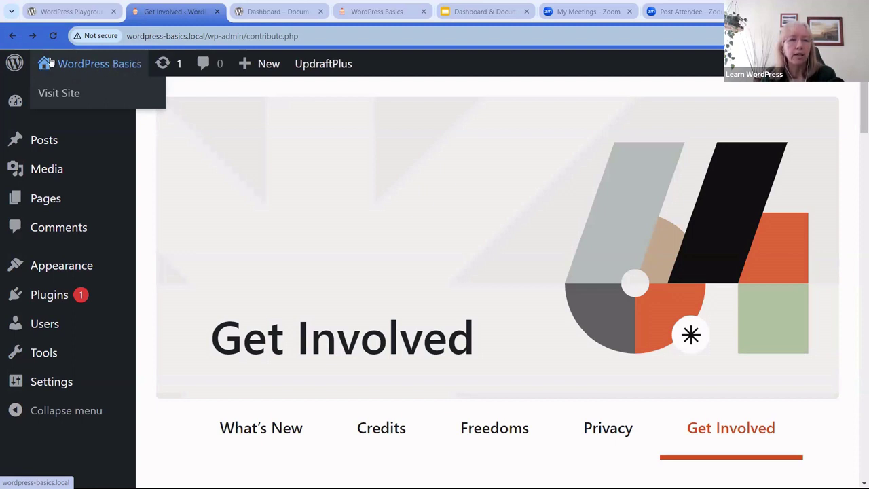
{"action": "right_click", "coordinate": [75, 97]}
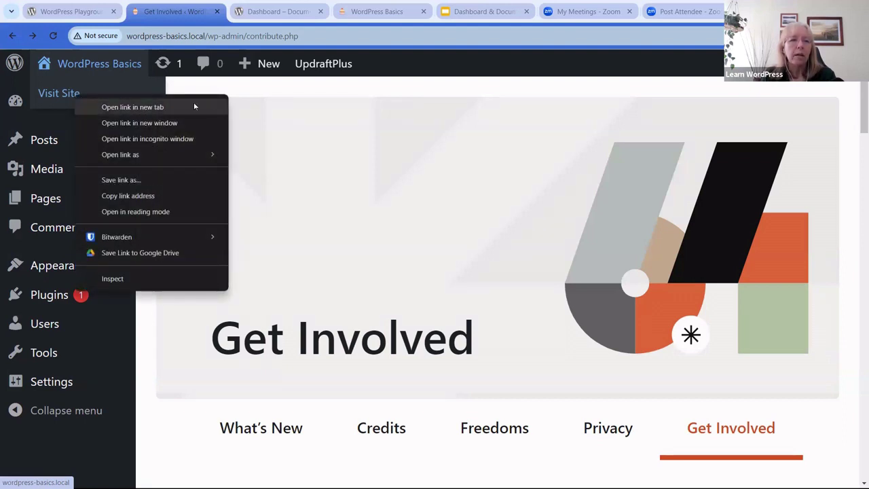
{"action": "key", "text": "Escape"}
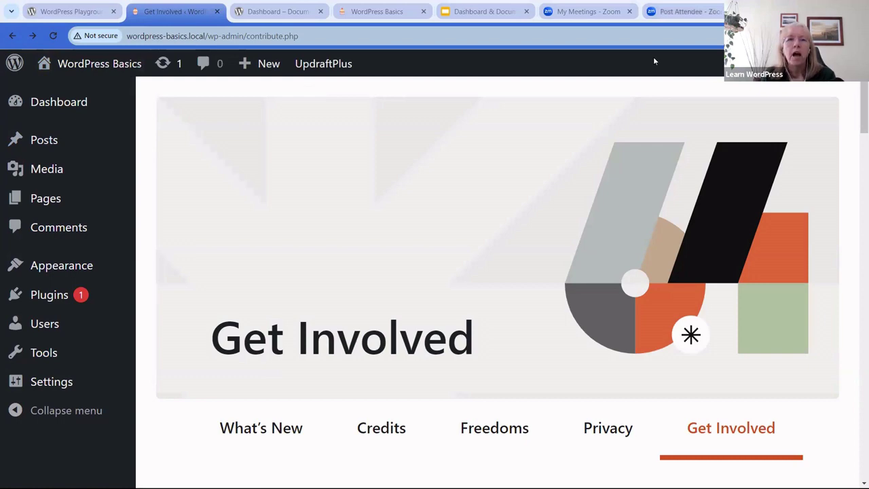
- Switch to the open WordPress Basics front-end tab and look over the home page, including the Recipe Categories and Quote Block sections
{"action": "left_click", "coordinate": [370, 13]}
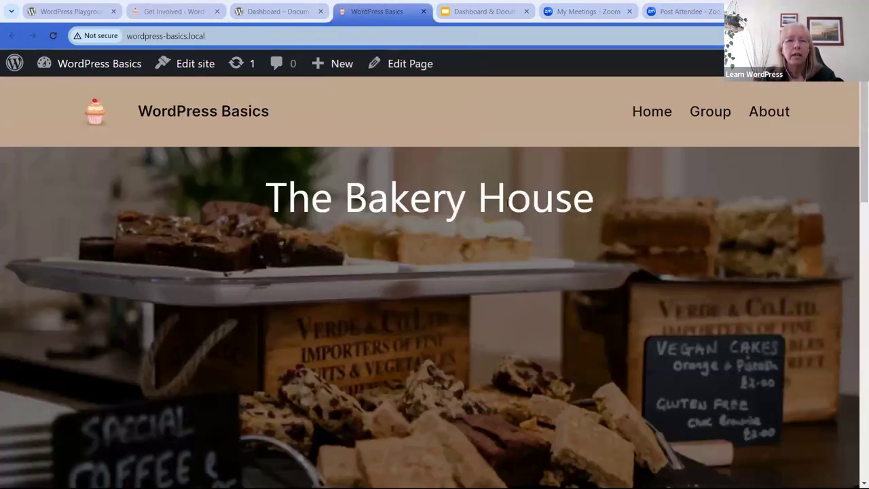
{"action": "scroll", "coordinate": [506, 199], "scroll_direction": "down", "scroll_amount": 5}
{"action": "scroll", "coordinate": [500, 195], "scroll_direction": "up", "scroll_amount": 5}
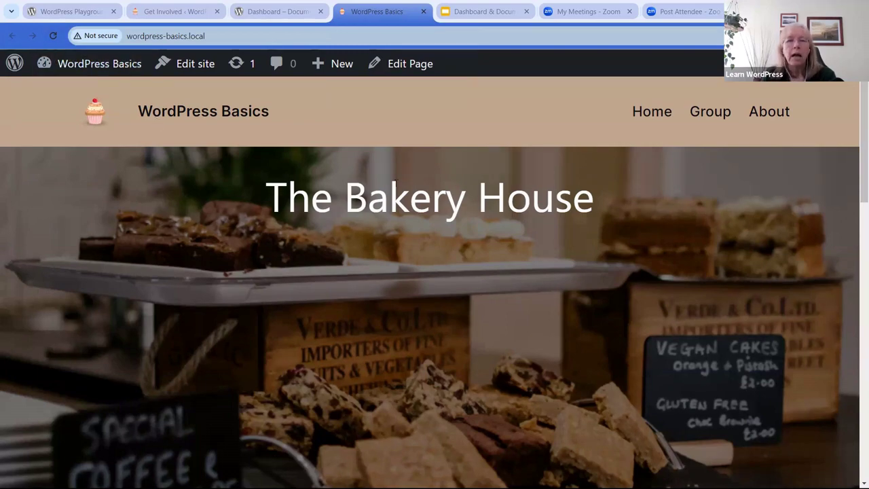
{"action": "scroll", "coordinate": [395, 184], "scroll_direction": "down", "scroll_amount": 7}
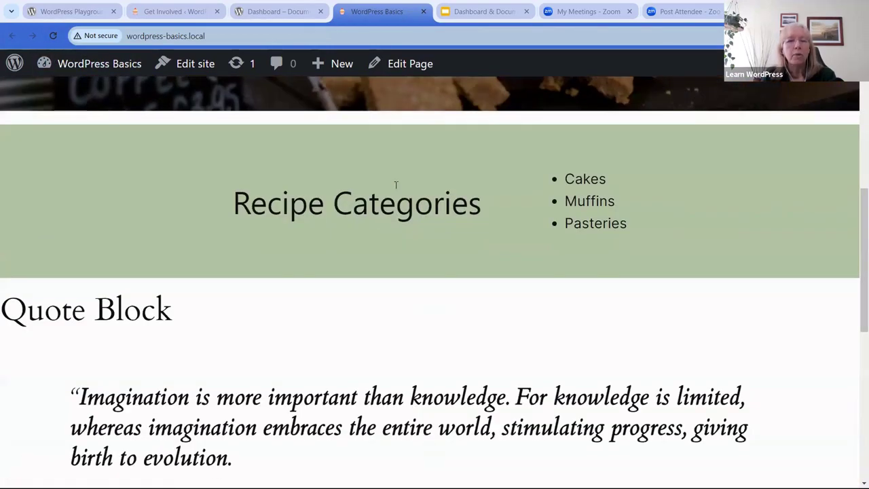
{"action": "scroll", "coordinate": [395, 184], "scroll_direction": "down", "scroll_amount": 2}
{"action": "scroll", "coordinate": [395, 184], "scroll_direction": "up", "scroll_amount": 7}
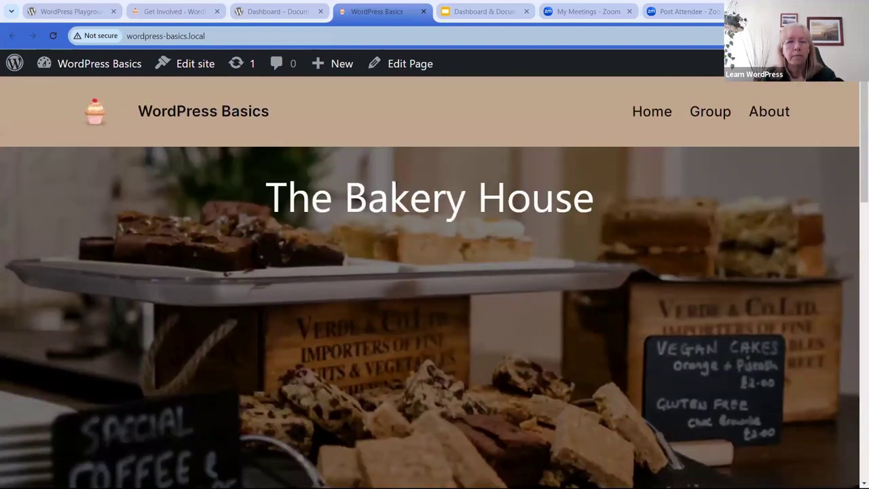
- Return to the admin tab and open the WordPress Updates page from the toolbar's updates indicator
{"action": "left_click", "coordinate": [150, 12]}
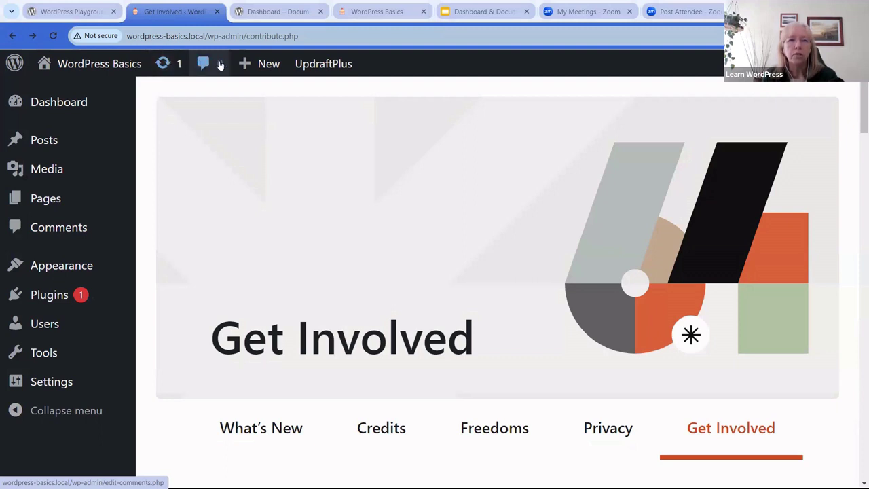
{"action": "left_click", "coordinate": [163, 65]}
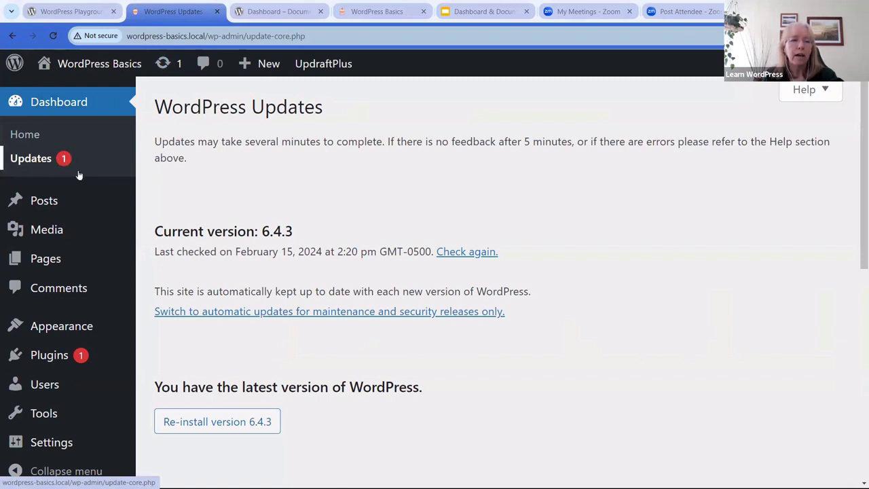
{"action": "mouse_move", "coordinate": [46, 360]}
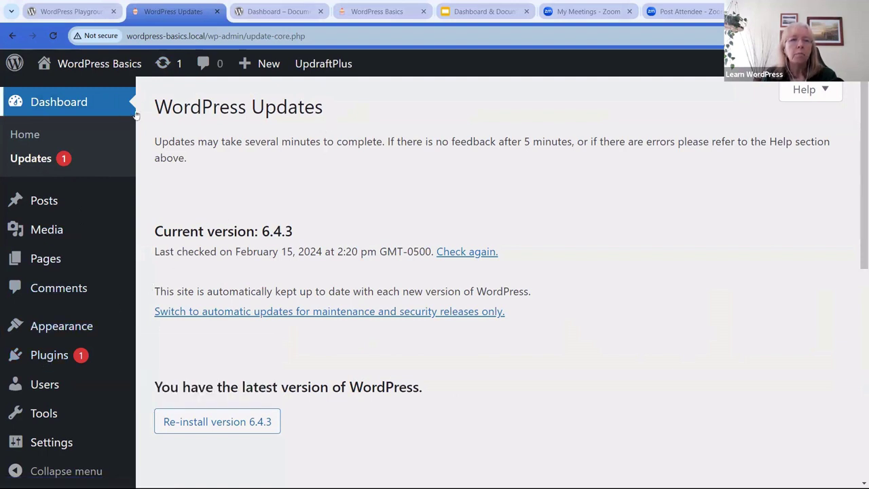
- Examine the Updates page's WordPress version, Plugins and Themes sections, including the available Gutenberg update
{"action": "scroll", "coordinate": [368, 119], "scroll_direction": "down", "scroll_amount": 2}
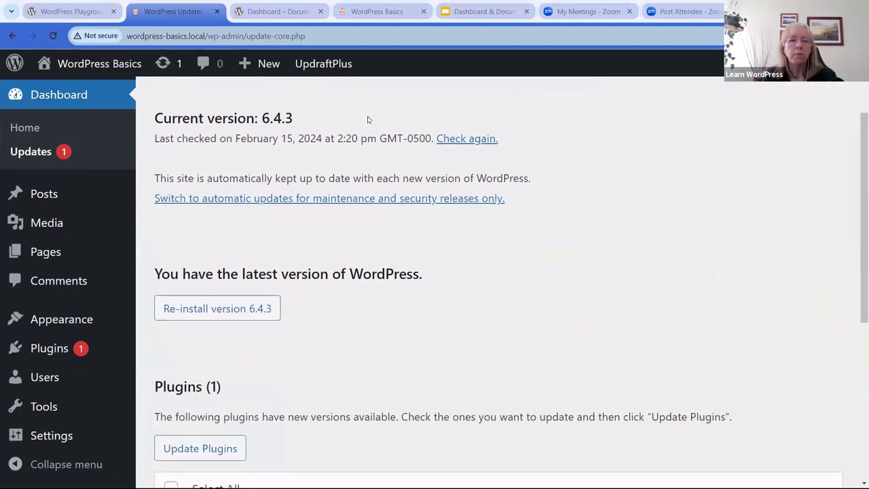
{"action": "scroll", "coordinate": [368, 119], "scroll_direction": "up", "scroll_amount": 2}
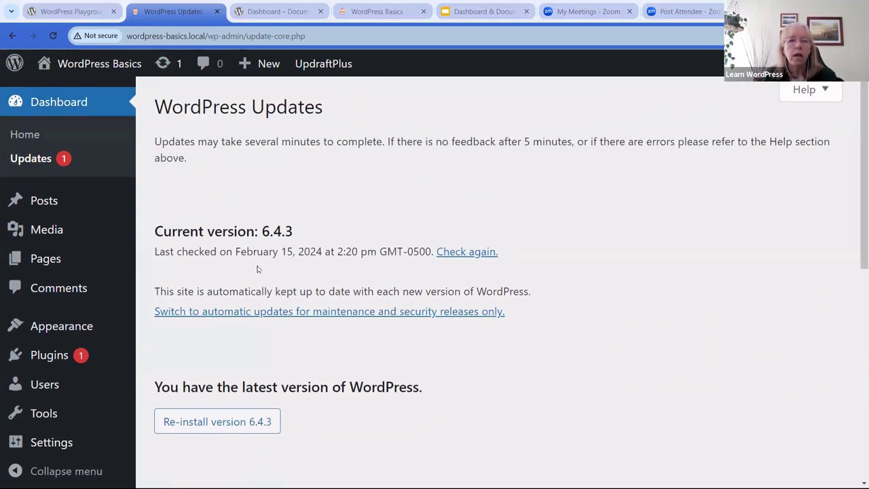
{"action": "scroll", "coordinate": [340, 239], "scroll_direction": "down", "scroll_amount": 3}
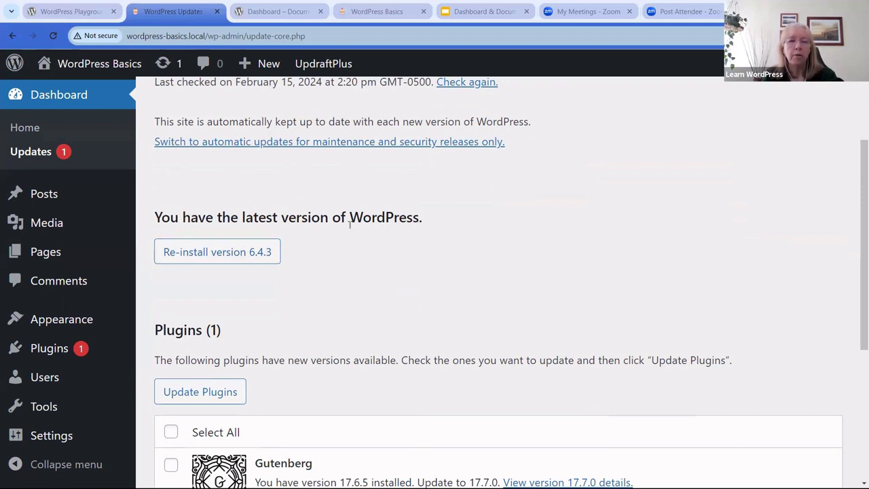
{"action": "scroll", "coordinate": [356, 237], "scroll_direction": "down", "scroll_amount": 3}
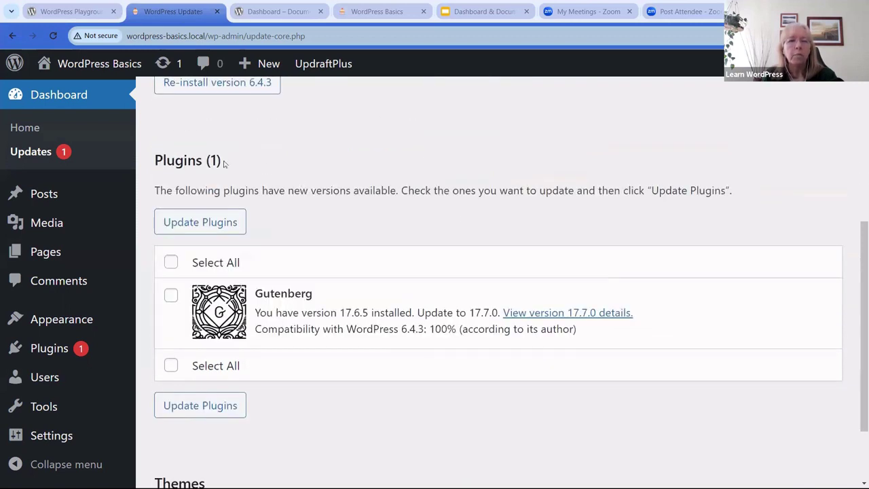
{"action": "scroll", "coordinate": [328, 225], "scroll_direction": "down", "scroll_amount": 2}
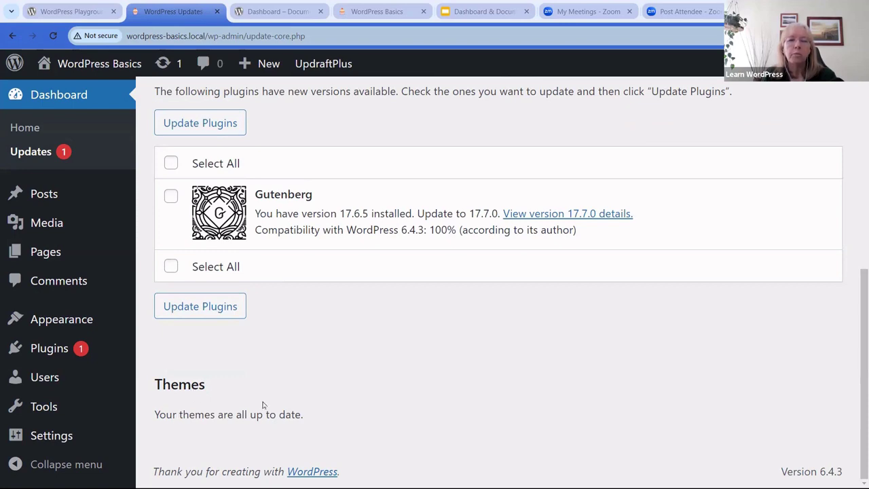
{"action": "scroll", "coordinate": [287, 388], "scroll_direction": "up", "scroll_amount": 4}
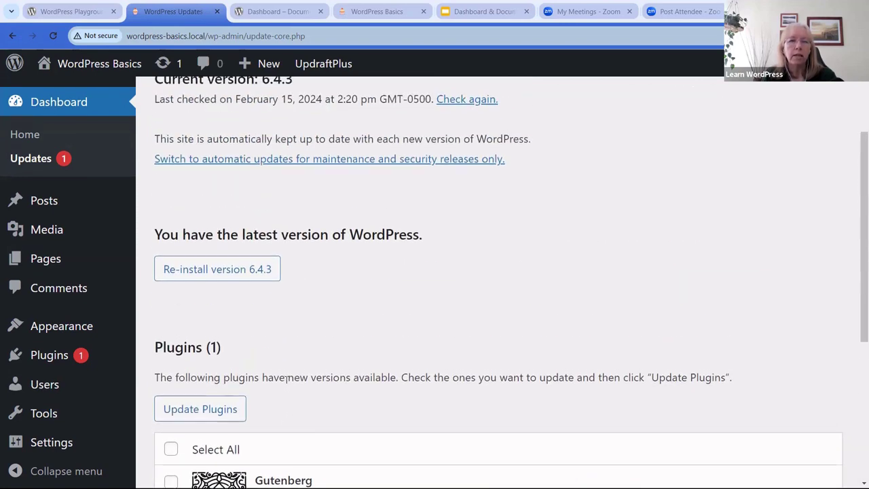
{"action": "scroll", "coordinate": [288, 381], "scroll_direction": "up", "scroll_amount": 2}
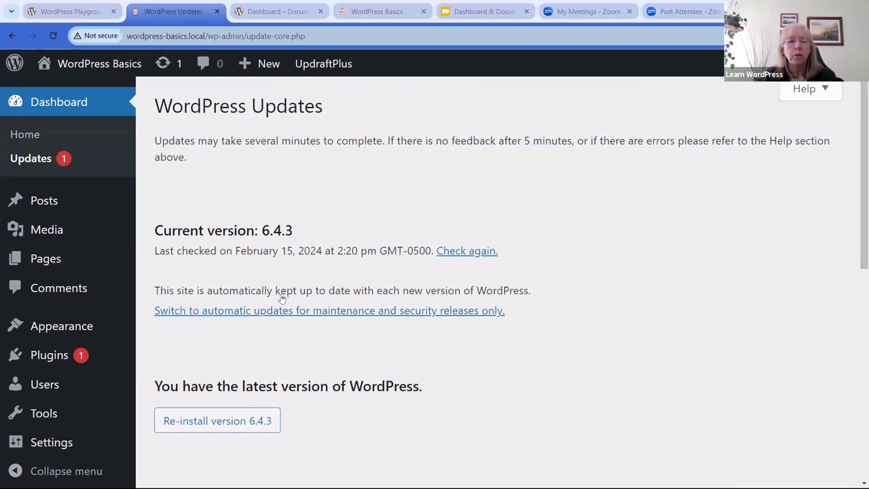
{"action": "scroll", "coordinate": [282, 297], "scroll_direction": "down", "scroll_amount": 4}
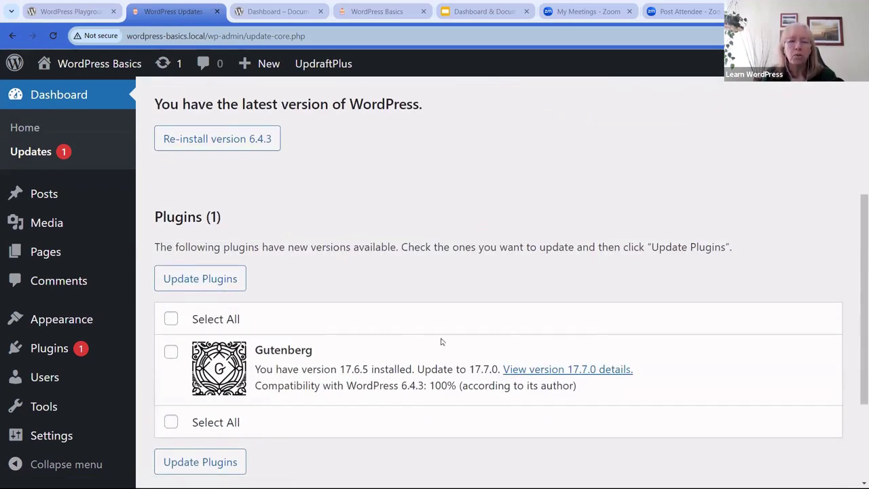
- Switch to the WordPress Basics front-end tab again and look over The Bakery House section of the home page
{"action": "left_click", "coordinate": [356, 12]}
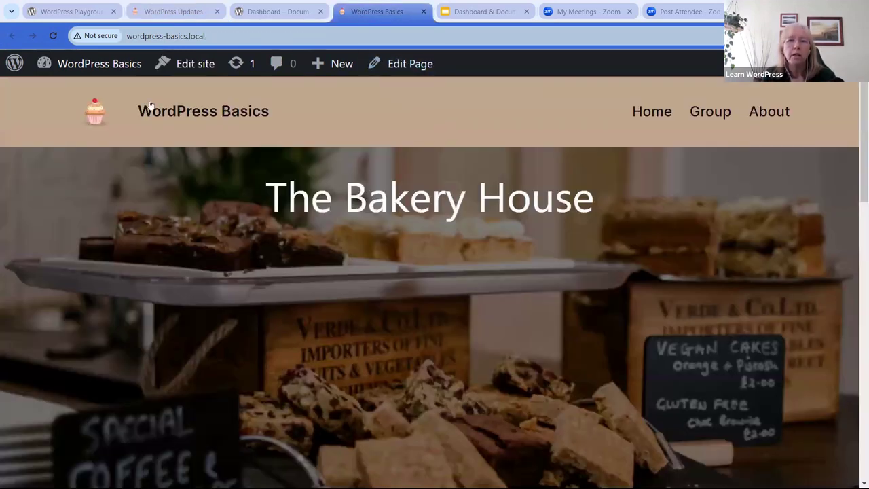
{"action": "scroll", "coordinate": [457, 203], "scroll_direction": "down", "scroll_amount": 4}
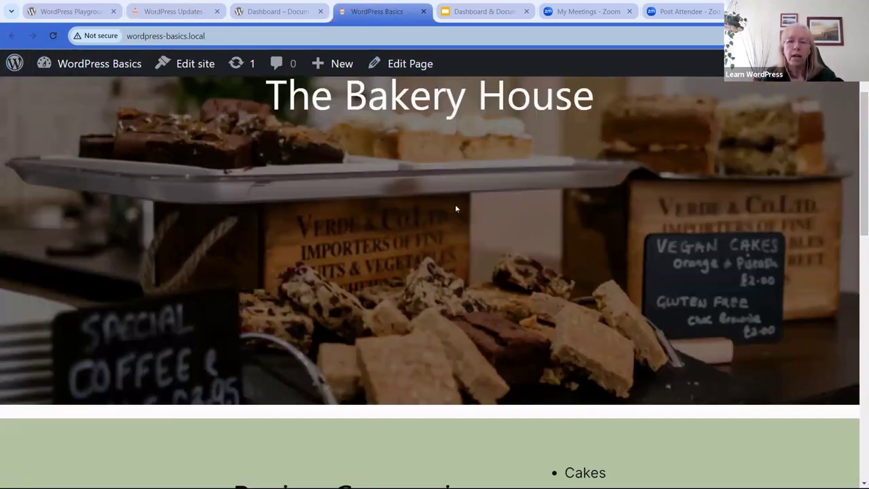
{"action": "scroll", "coordinate": [456, 204], "scroll_direction": "up", "scroll_amount": 4}
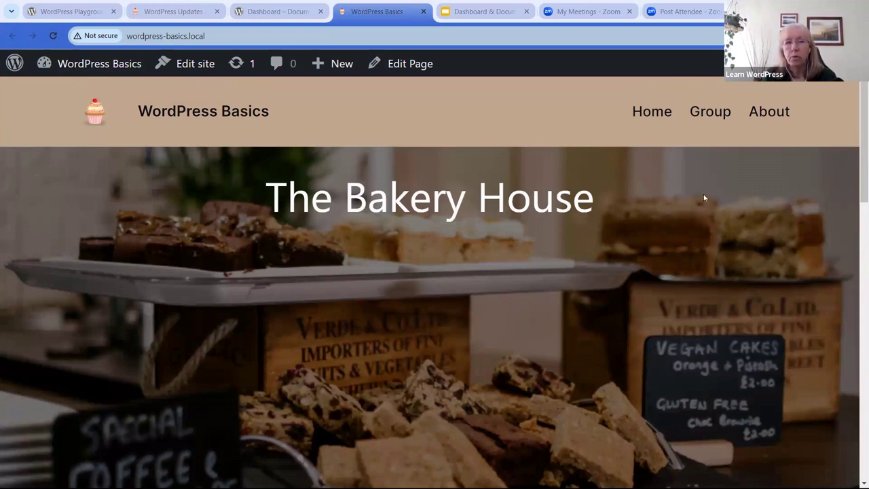
- Return to the admin tab, open the Dashboard home and look over the toolbar's New and UpdraftPlus items
{"action": "left_click", "coordinate": [190, 14]}
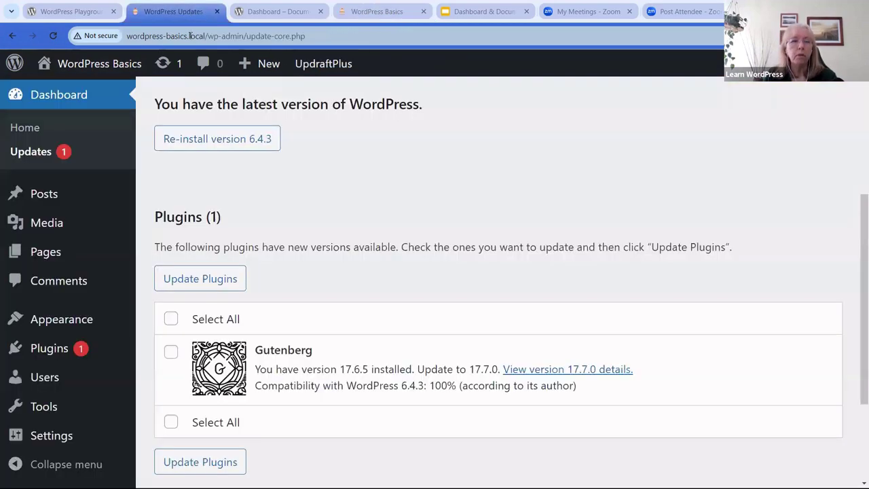
{"action": "scroll", "coordinate": [257, 177], "scroll_direction": "up", "scroll_amount": 3}
{"action": "left_click", "coordinate": [68, 103]}
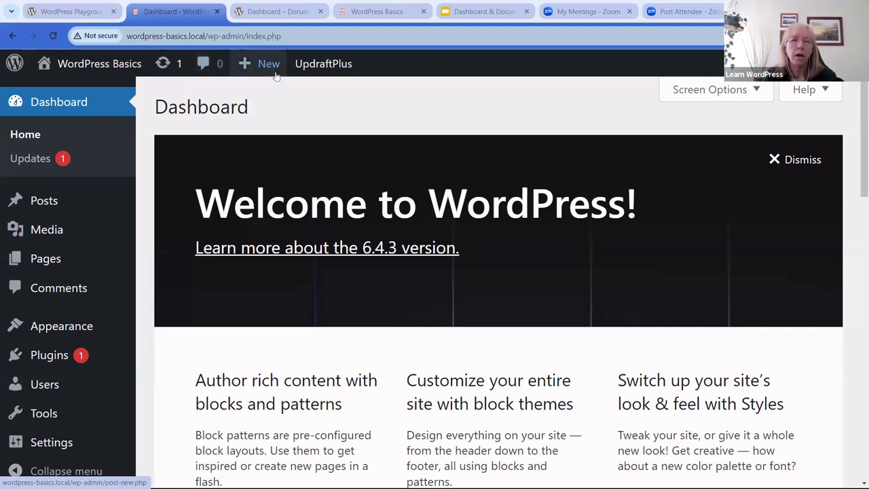
{"action": "mouse_move", "coordinate": [240, 80]}
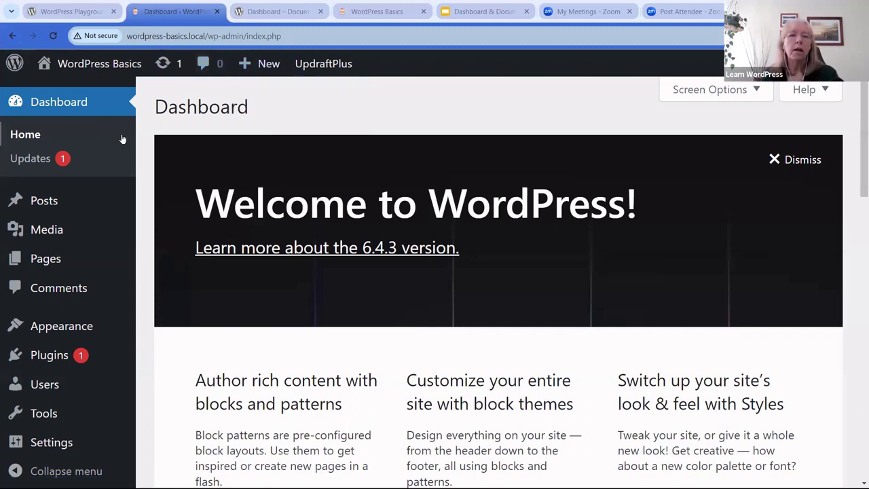
{"action": "mouse_move", "coordinate": [264, 71]}
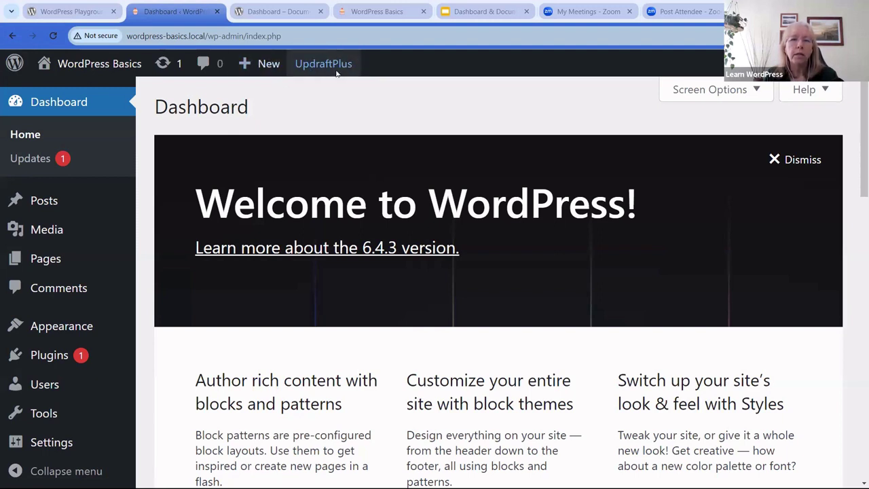
{"action": "mouse_move", "coordinate": [346, 65]}
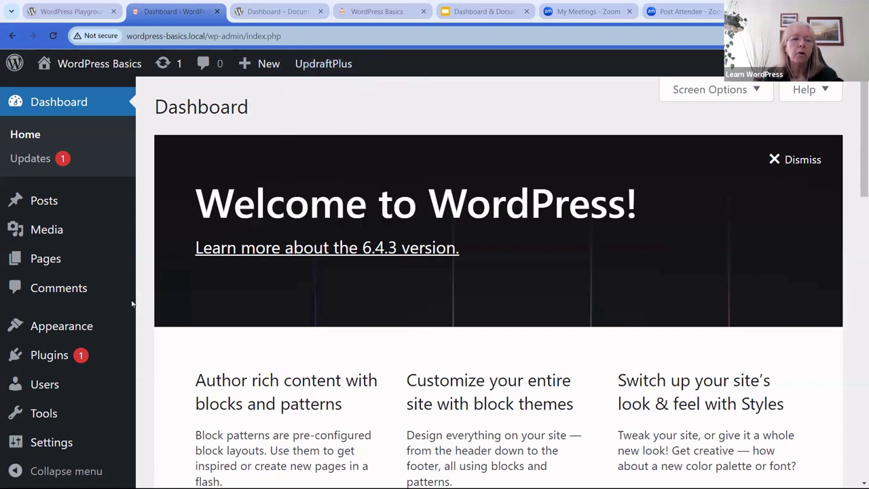
{"action": "mouse_move", "coordinate": [44, 419]}
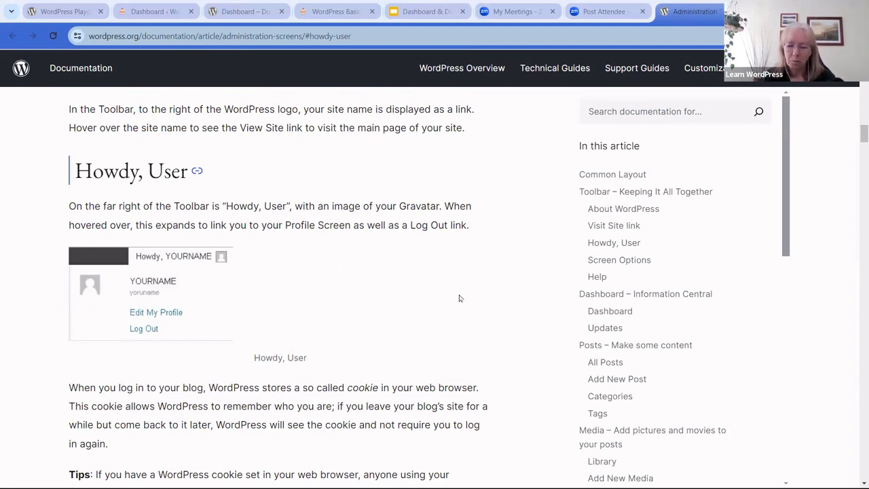
- Enlarge the Administration Screens documentation page to 125% and read its Howdy, User section about the profile and log-out links
{"action": "key", "text": "ctrl+plus"}
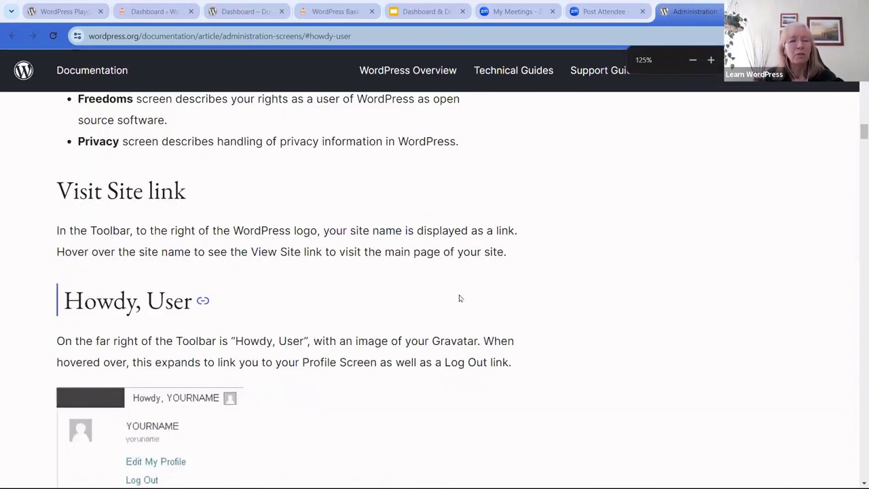
{"action": "scroll", "coordinate": [326, 302], "scroll_direction": "down", "scroll_amount": 3}
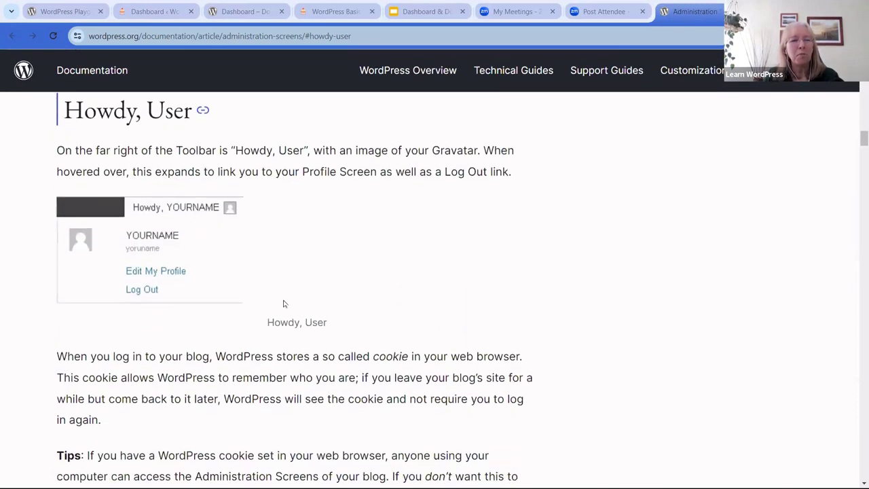
{"action": "scroll", "coordinate": [343, 238], "scroll_direction": "up", "scroll_amount": 1}
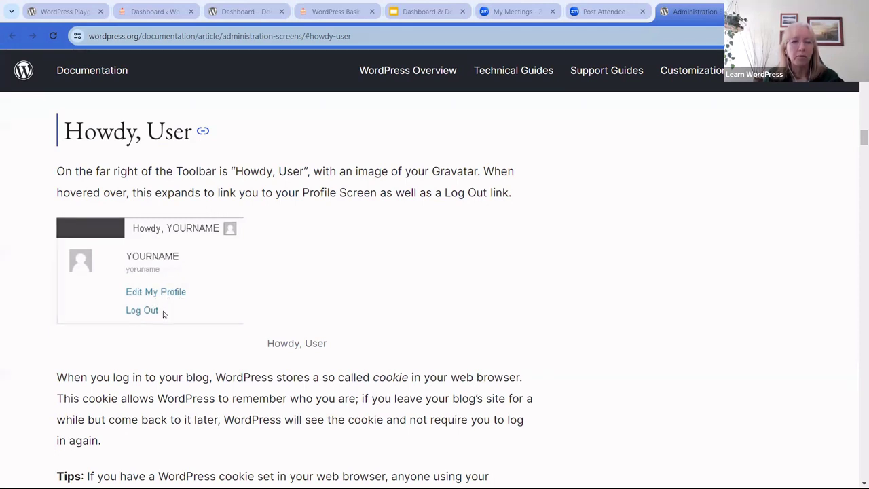
{"action": "scroll", "coordinate": [249, 282], "scroll_direction": "up", "scroll_amount": 1}
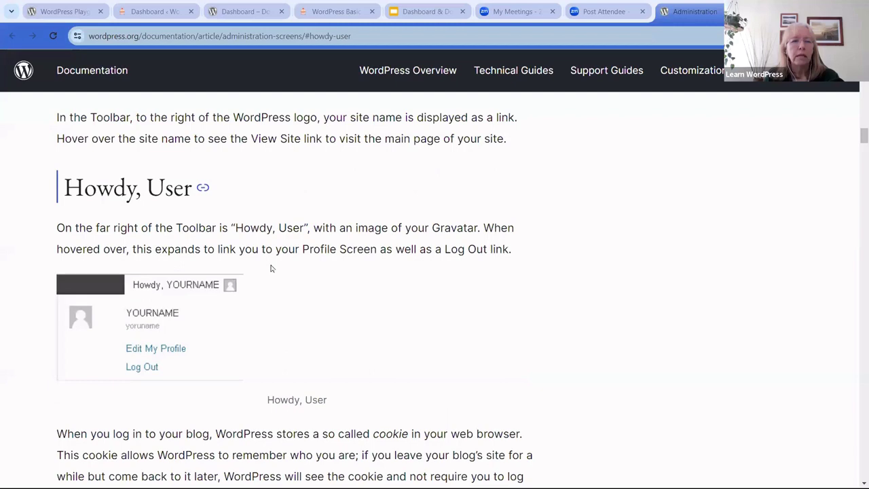
{"action": "scroll", "coordinate": [270, 269], "scroll_direction": "down", "scroll_amount": 3}
{"action": "scroll", "coordinate": [299, 246], "scroll_direction": "down", "scroll_amount": 2}
{"action": "scroll", "coordinate": [298, 248], "scroll_direction": "up", "scroll_amount": 3}
{"action": "scroll", "coordinate": [302, 247], "scroll_direction": "up", "scroll_amount": 2}
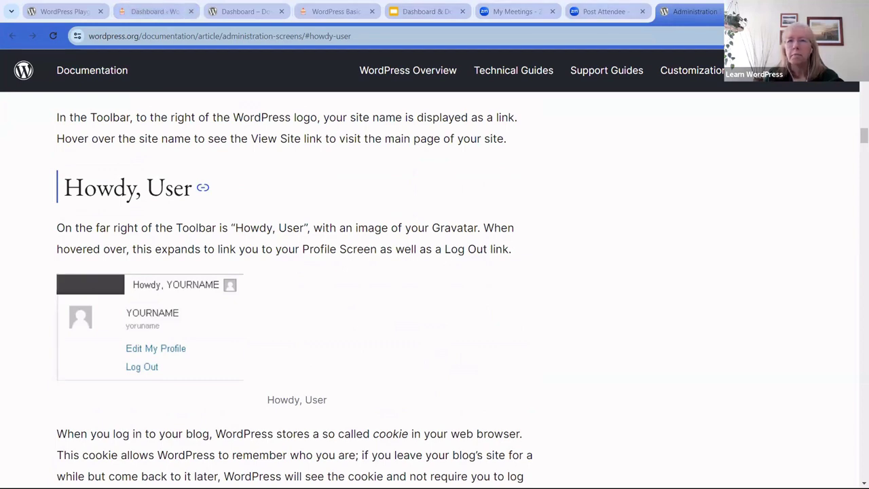
- Close the documentation tab and show the Screen Options on the WordPress Dashboard
{"action": "left_click", "coordinate": [732, 12]}
{"action": "left_click", "coordinate": [130, 12]}
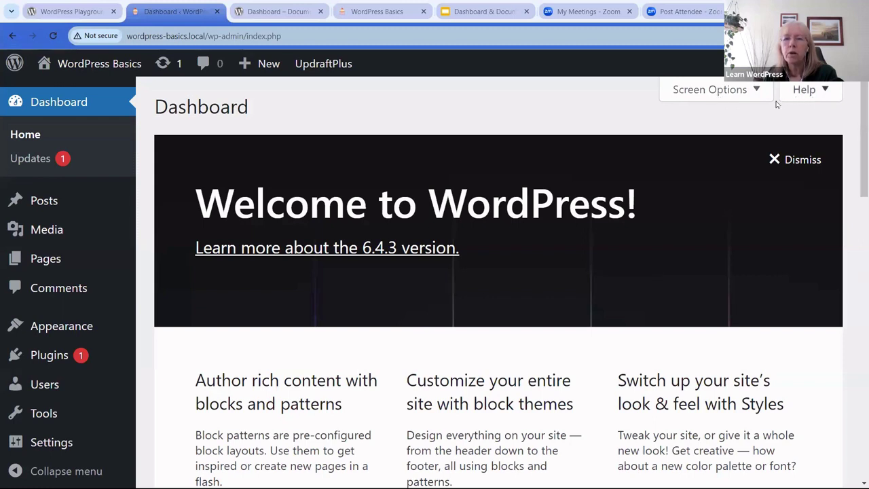
{"action": "left_click", "coordinate": [758, 91]}
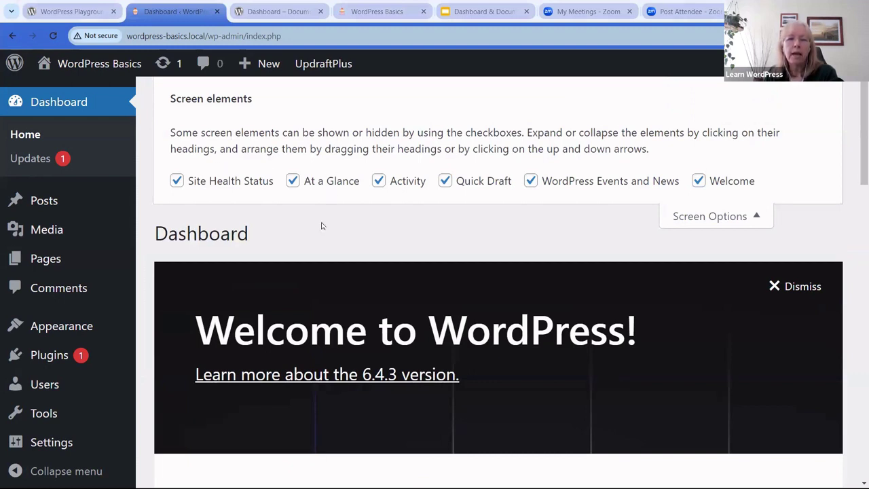
- Look over the Dashboard's Welcome to WordPress panel, including its Dismiss option and its content, site editor and styles columns
{"action": "scroll", "coordinate": [328, 225], "scroll_direction": "down", "scroll_amount": 3}
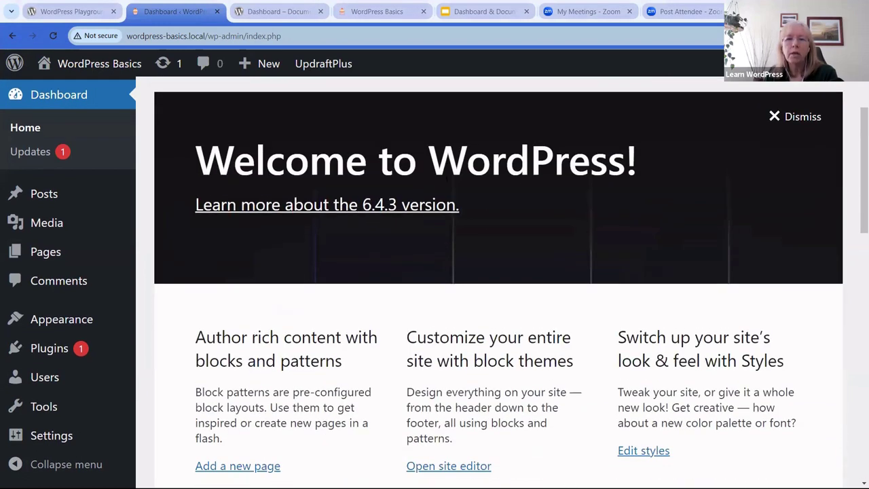
{"action": "scroll", "coordinate": [569, 131], "scroll_direction": "down", "scroll_amount": 2}
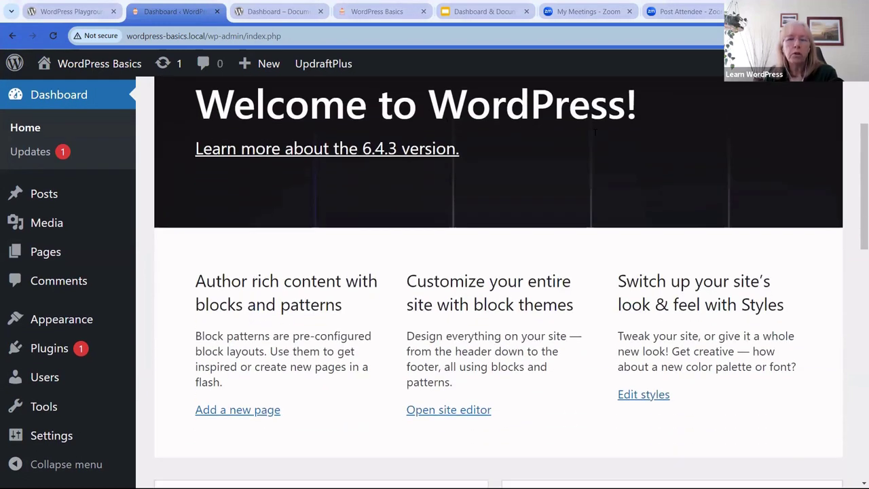
{"action": "scroll", "coordinate": [594, 131], "scroll_direction": "up", "scroll_amount": 2}
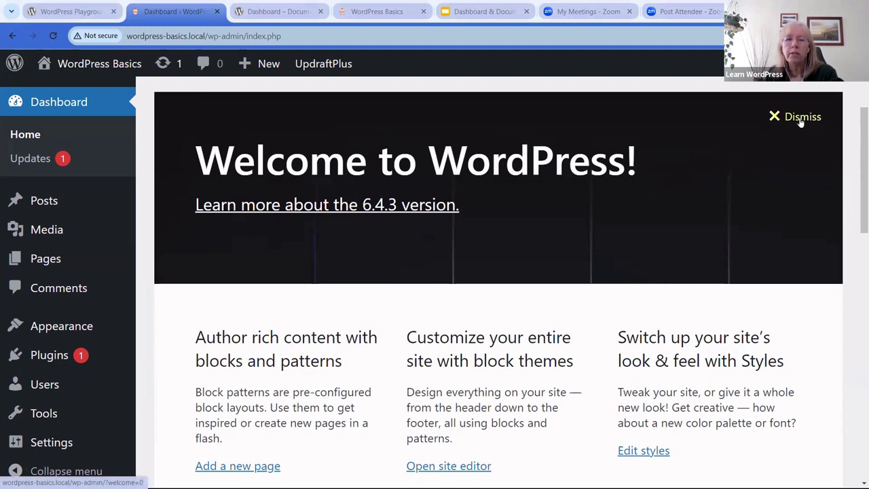
{"action": "scroll", "coordinate": [631, 159], "scroll_direction": "down", "scroll_amount": 3}
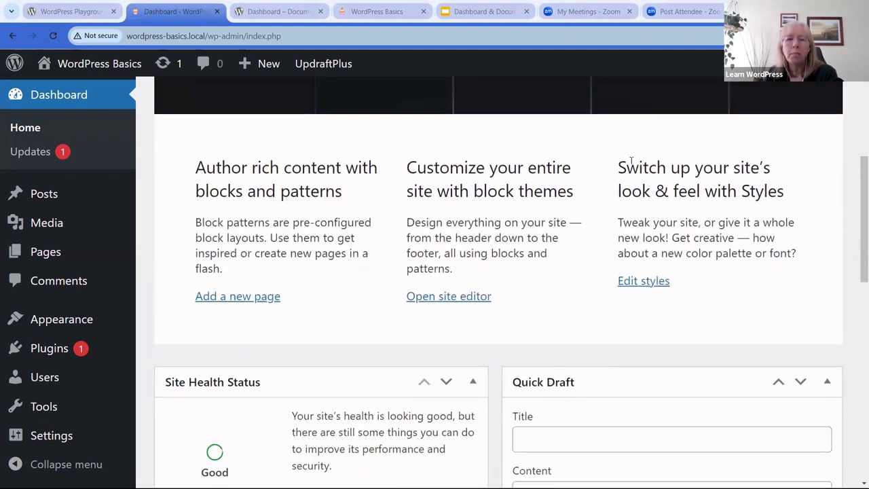
{"action": "scroll", "coordinate": [632, 159], "scroll_direction": "up", "scroll_amount": 3}
{"action": "scroll", "coordinate": [658, 159], "scroll_direction": "down", "scroll_amount": 1}
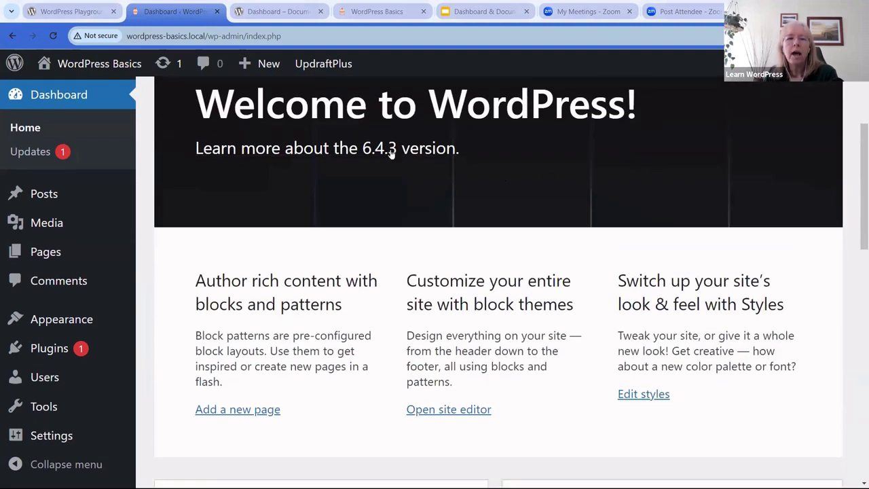
- View the WordPress 6.4.3 About page from the Welcome panel's version link and return to the Dashboard home
{"action": "left_click", "coordinate": [351, 153]}
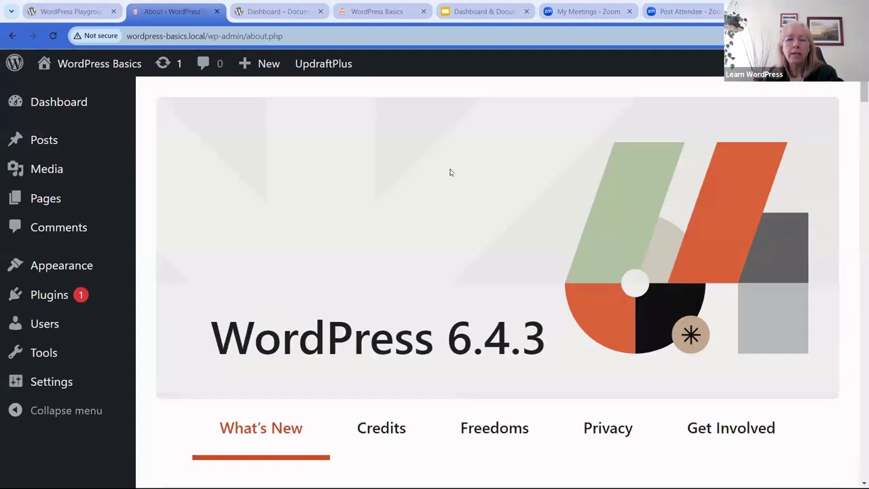
{"action": "scroll", "coordinate": [450, 171], "scroll_direction": "down", "scroll_amount": 3}
{"action": "scroll", "coordinate": [452, 170], "scroll_direction": "up", "scroll_amount": 3}
{"action": "left_click", "coordinate": [69, 108]}
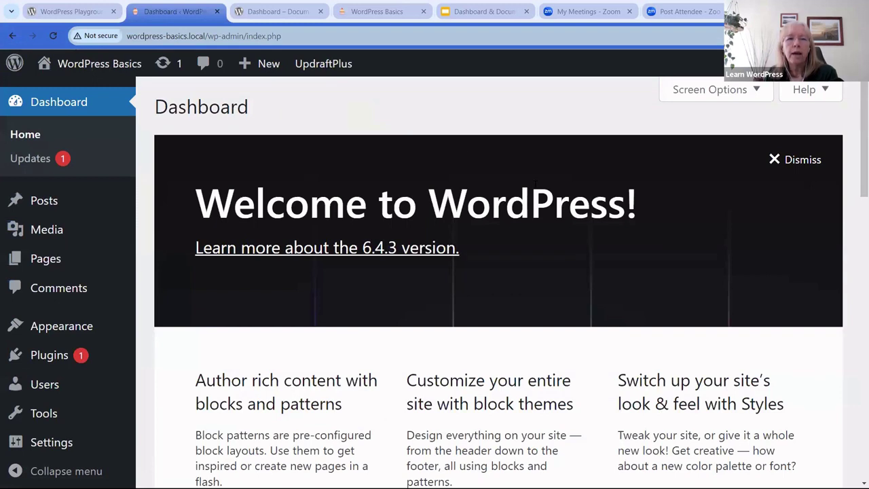
- Review the Welcome panel's Add a new page, Open site editor and Edit styles links and dismiss the panel
{"action": "scroll", "coordinate": [571, 186], "scroll_direction": "down", "scroll_amount": 3}
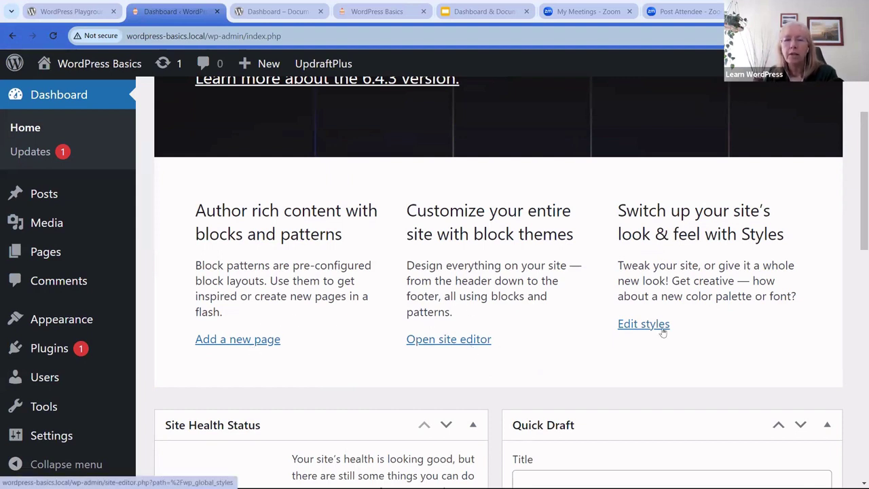
{"action": "scroll", "coordinate": [561, 270], "scroll_direction": "up", "scroll_amount": 2}
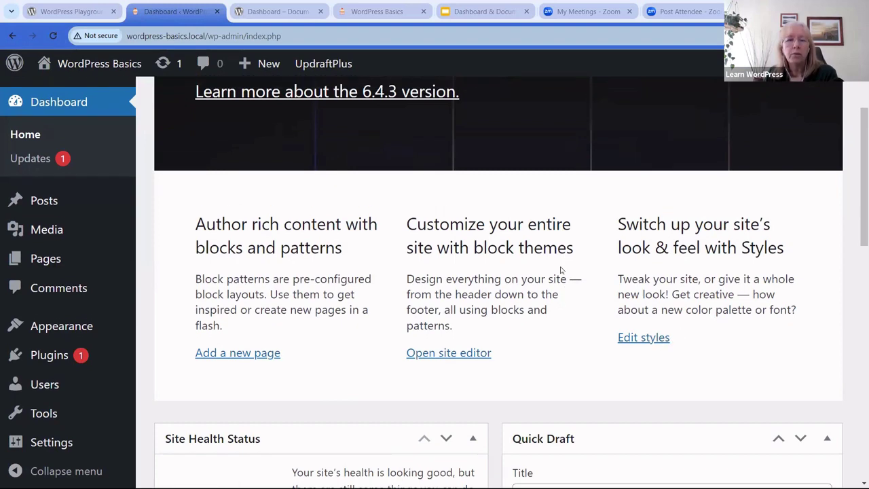
{"action": "scroll", "coordinate": [561, 270], "scroll_direction": "down", "scroll_amount": 2}
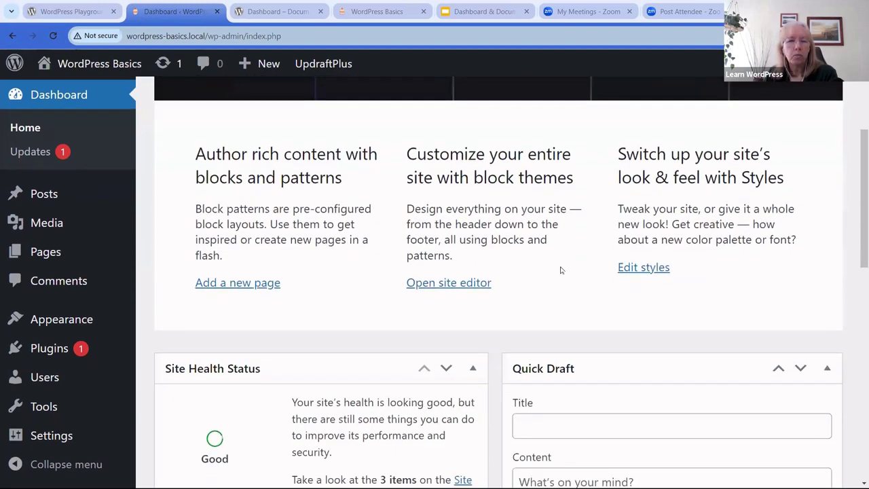
{"action": "scroll", "coordinate": [561, 270], "scroll_direction": "up", "scroll_amount": 2}
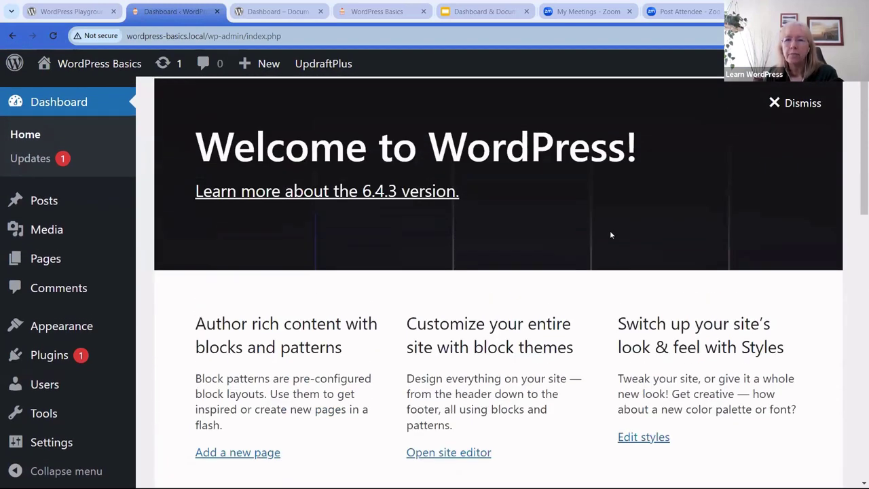
{"action": "left_click", "coordinate": [784, 101]}
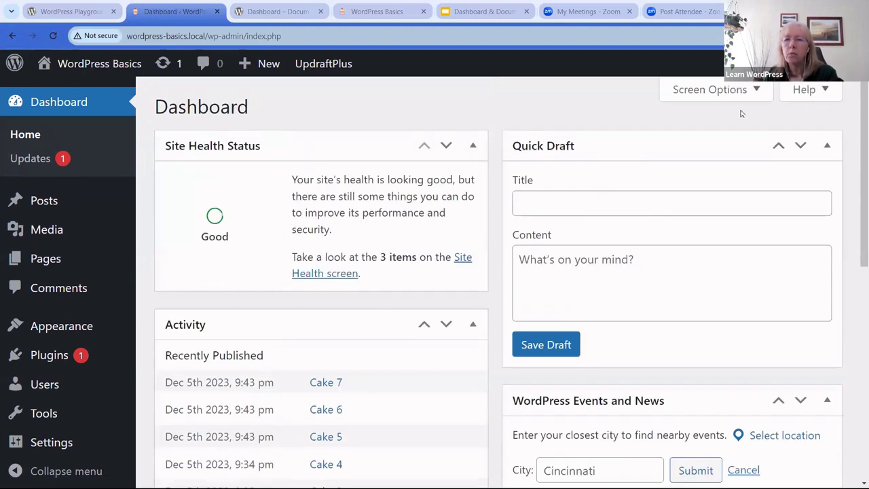
- Reopen the Dashboard's Screen Options and switch the Welcome element on and off again
{"action": "left_click", "coordinate": [759, 91]}
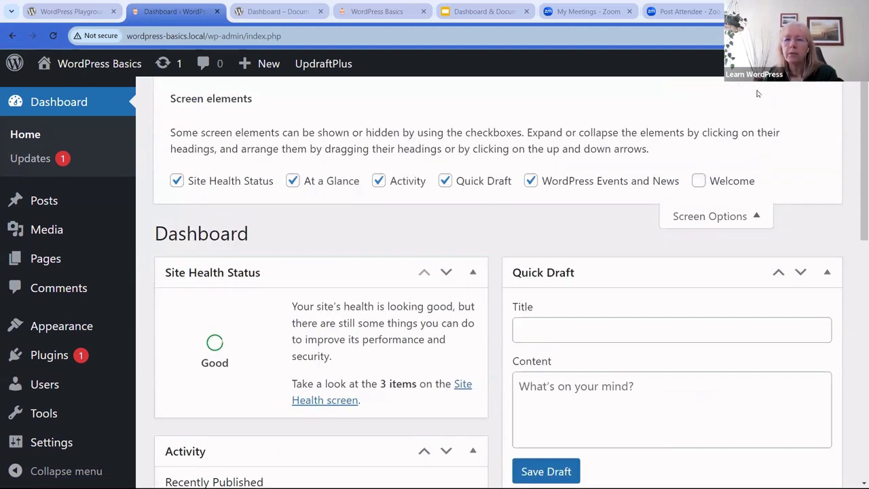
{"action": "left_click", "coordinate": [699, 182]}
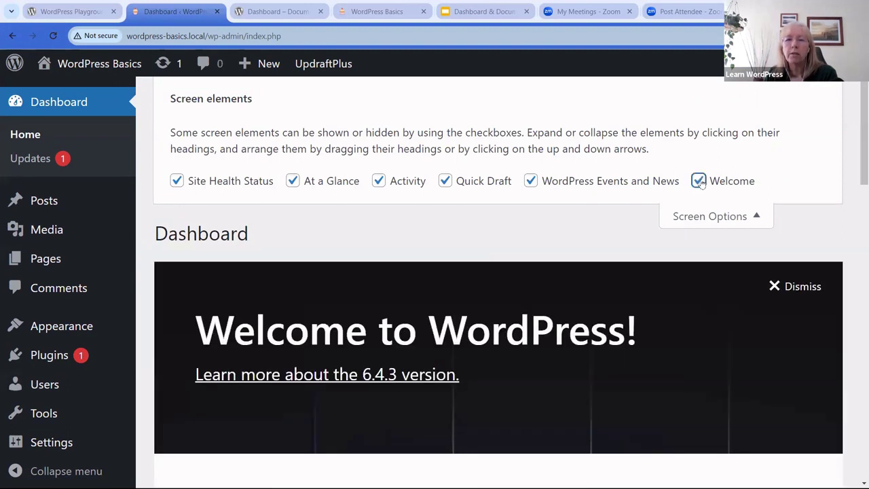
{"action": "left_click", "coordinate": [699, 182]}
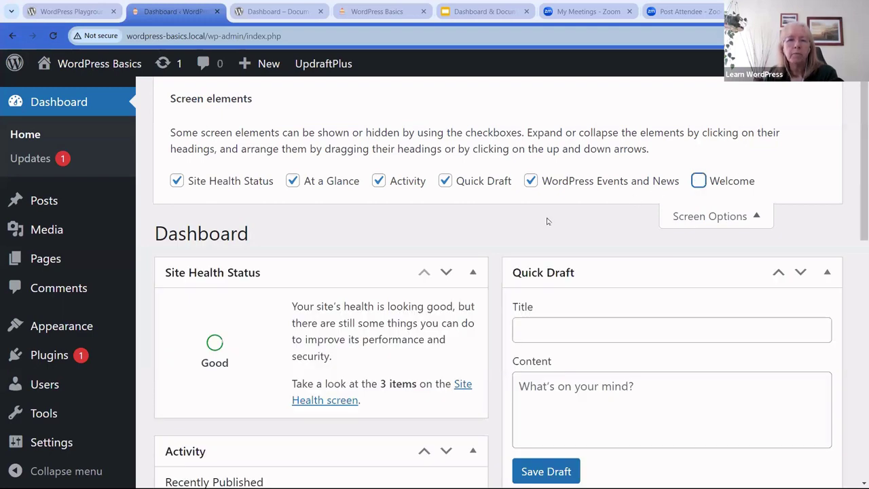
- Compare the enabled screen elements with the widgets on the Dashboard, such as Site Health Status, Quick Draft and Activity
{"action": "scroll", "coordinate": [548, 221], "scroll_direction": "down", "scroll_amount": 1}
{"action": "scroll", "coordinate": [458, 194], "scroll_direction": "down", "scroll_amount": 2}
{"action": "scroll", "coordinate": [408, 183], "scroll_direction": "up", "scroll_amount": 2}
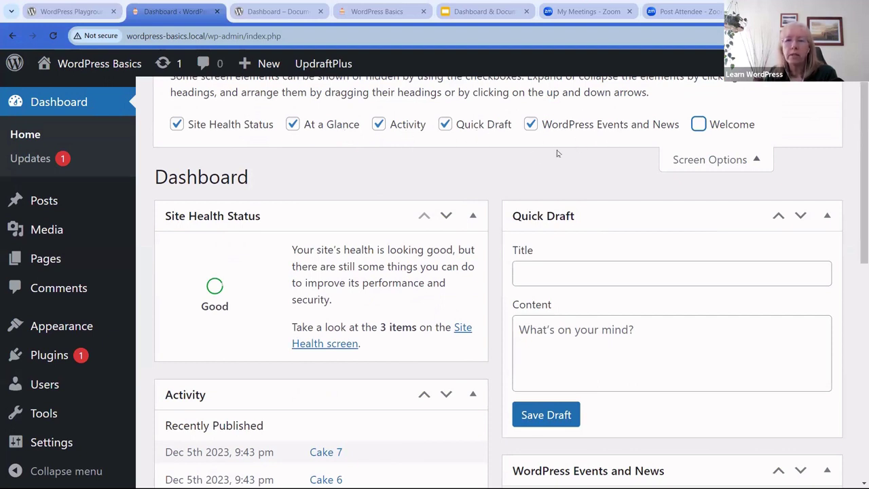
{"action": "scroll", "coordinate": [427, 154], "scroll_direction": "down", "scroll_amount": 2}
{"action": "scroll", "coordinate": [427, 152], "scroll_direction": "up", "scroll_amount": 2}
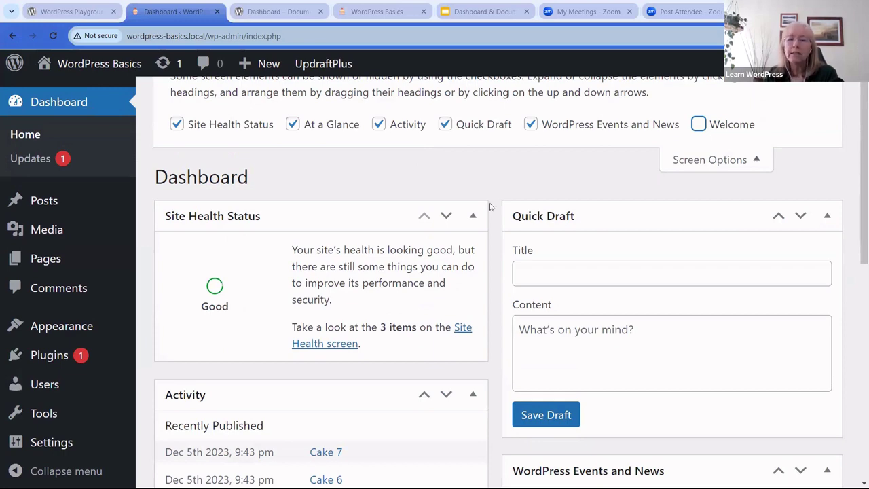
- Look at the WordPress Events and News widget and hide it from the Dashboard through the screen elements
{"action": "scroll", "coordinate": [553, 263], "scroll_direction": "down", "scroll_amount": 5}
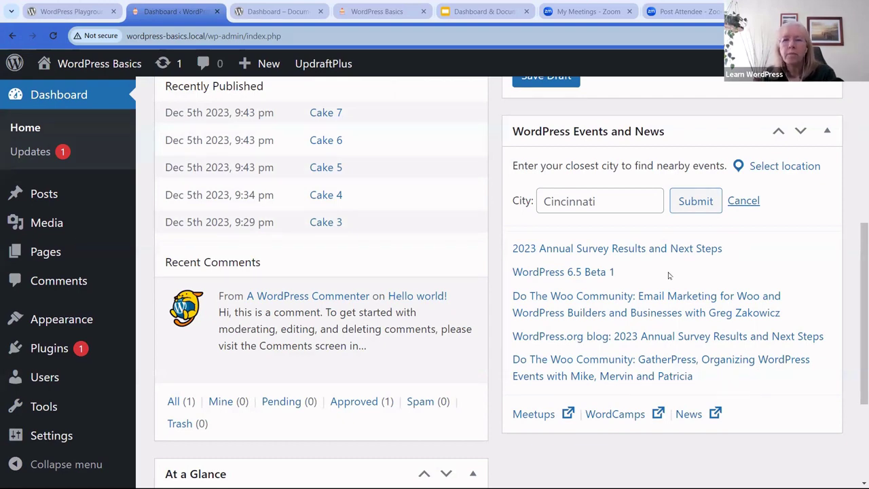
{"action": "scroll", "coordinate": [693, 293], "scroll_direction": "up", "scroll_amount": 4}
{"action": "left_click", "coordinate": [708, 97]}
{"action": "left_click", "coordinate": [531, 182]}
{"action": "scroll", "coordinate": [620, 224], "scroll_direction": "down", "scroll_amount": 3}
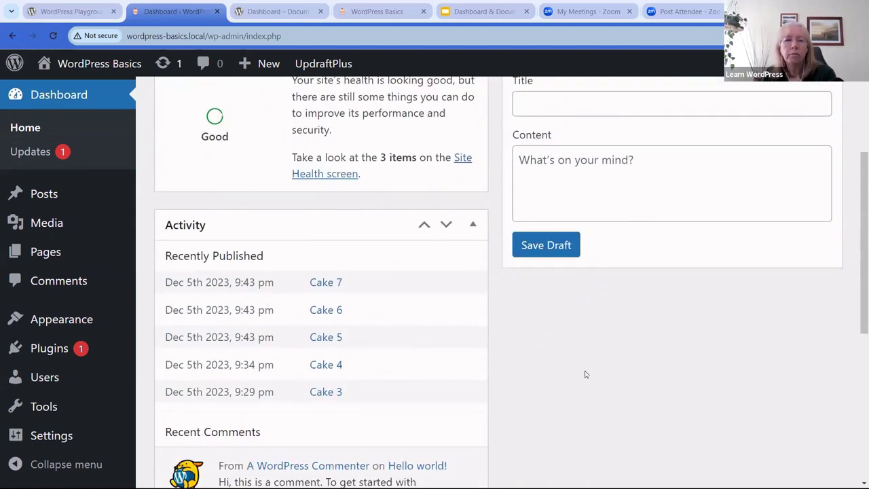
- Examine the Site Health Status, Activity, Recent Comments and At a Glance widgets on the Dashboard
{"action": "scroll", "coordinate": [586, 374], "scroll_direction": "up", "scroll_amount": 2}
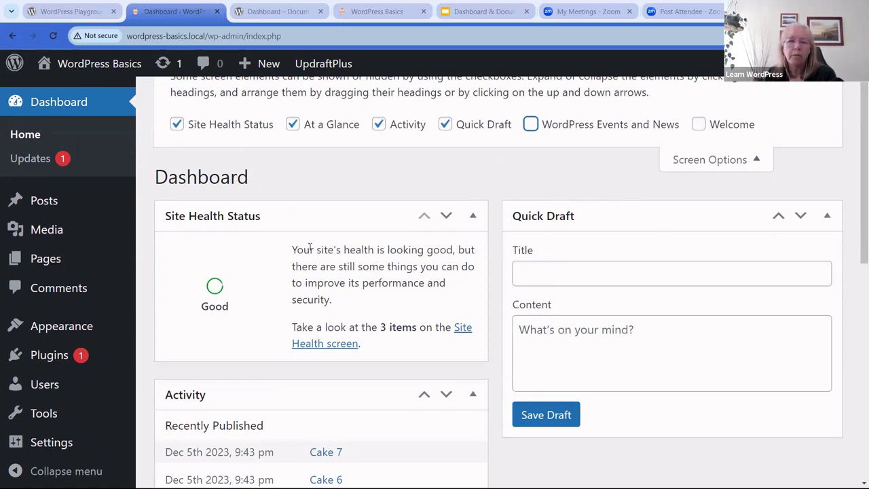
{"action": "scroll", "coordinate": [295, 246], "scroll_direction": "down", "scroll_amount": 2}
{"action": "scroll", "coordinate": [296, 248], "scroll_direction": "down", "scroll_amount": 3}
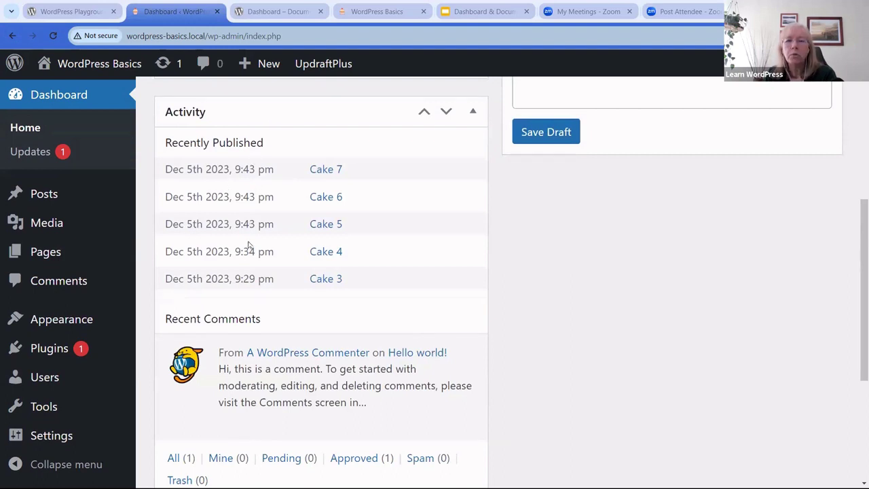
{"action": "scroll", "coordinate": [403, 237], "scroll_direction": "down", "scroll_amount": 2}
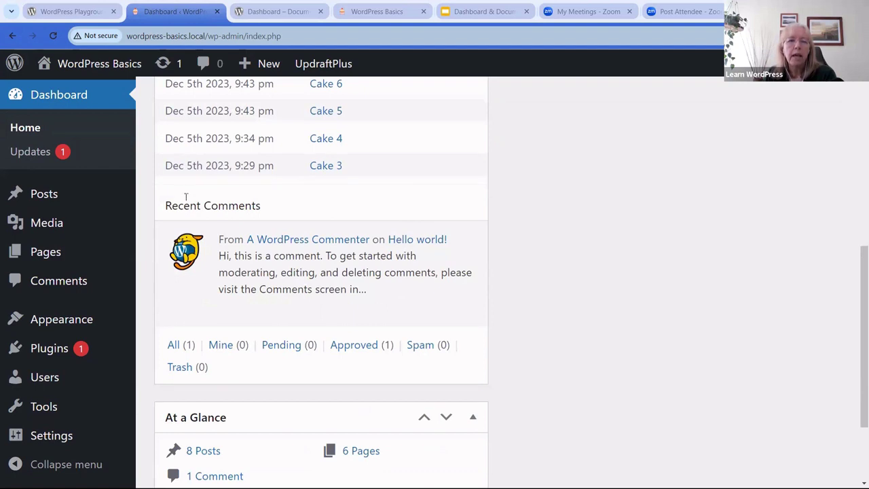
- Close the Screen Options and read the Overview, Navigation and Layout topics in the Dashboard's Help
{"action": "mouse_move", "coordinate": [276, 242]}
{"action": "scroll", "coordinate": [201, 260], "scroll_direction": "down", "scroll_amount": 2}
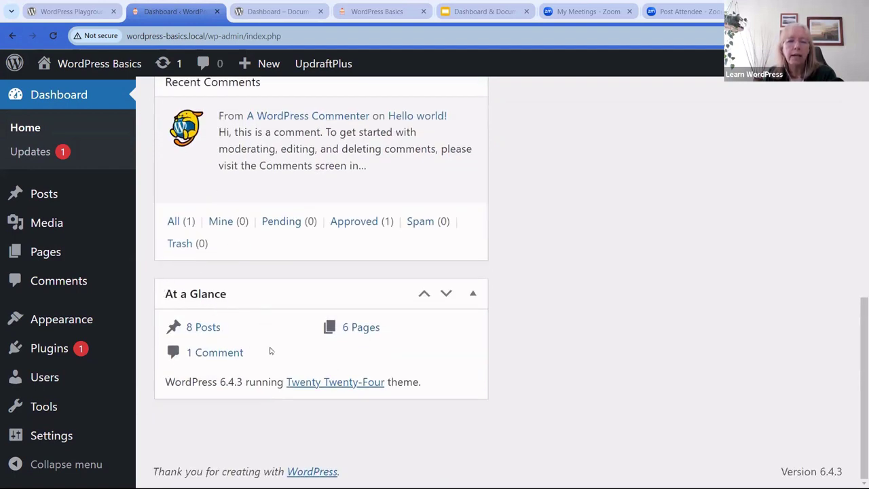
{"action": "scroll", "coordinate": [263, 333], "scroll_direction": "up", "scroll_amount": 8}
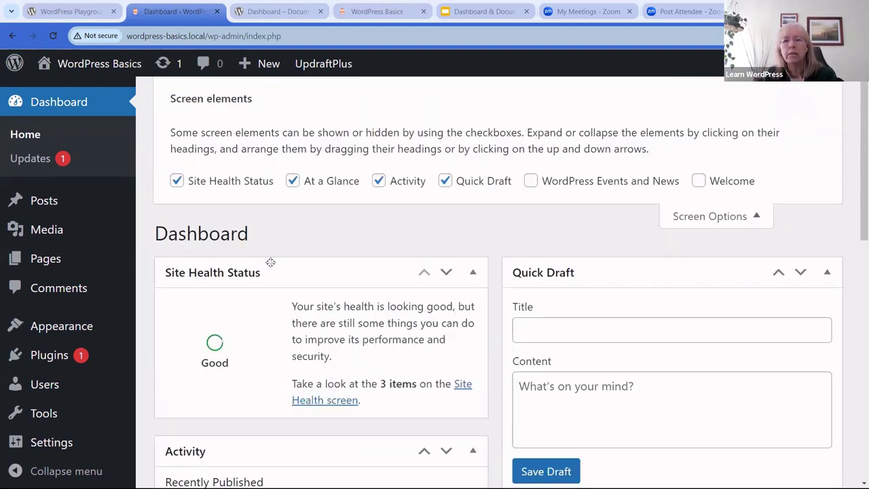
{"action": "left_click", "coordinate": [689, 217]}
{"action": "left_click", "coordinate": [830, 93]}
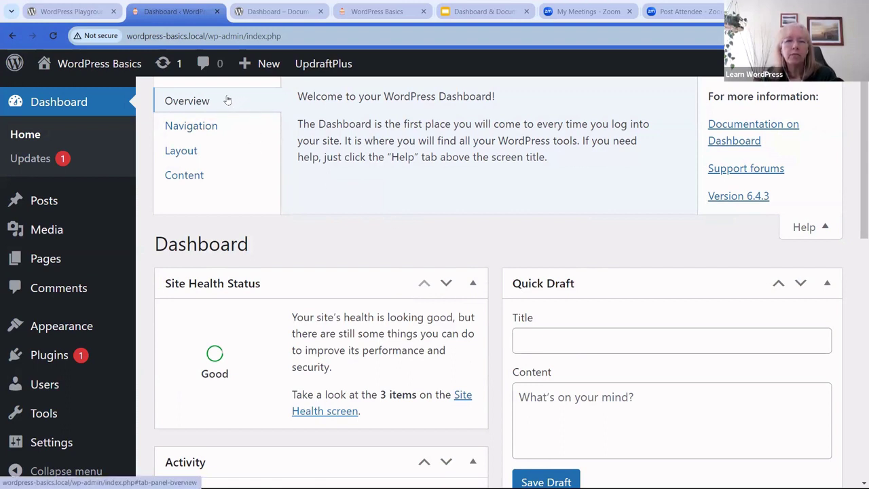
{"action": "left_click", "coordinate": [202, 127]}
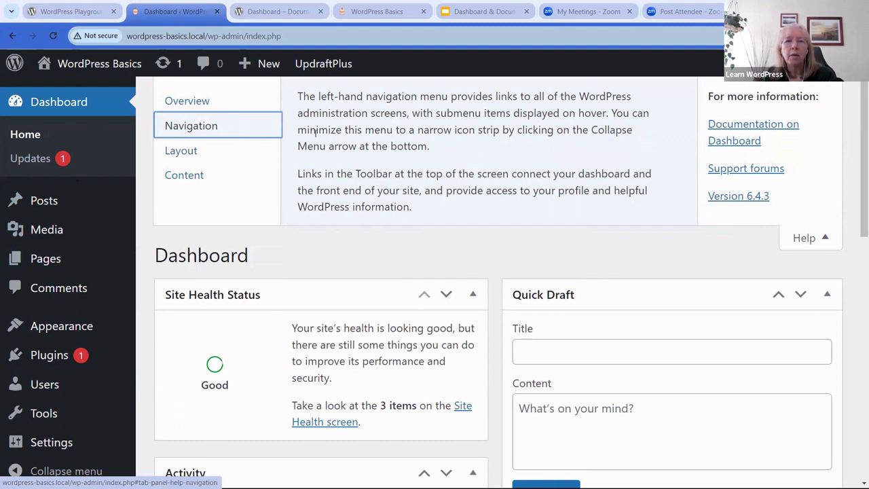
{"action": "left_click", "coordinate": [197, 152]}
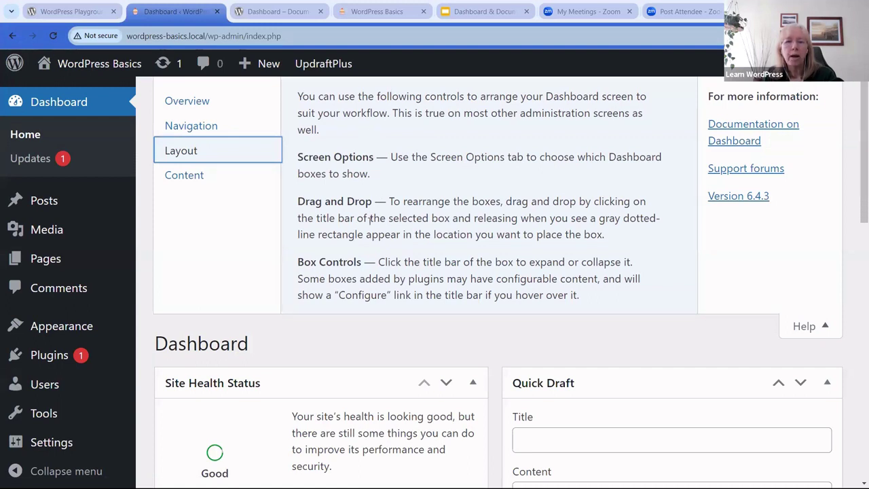
- Move the Site Health Status widget one place down, below the Activity widget
{"action": "scroll", "coordinate": [380, 215], "scroll_direction": "down", "scroll_amount": 3}
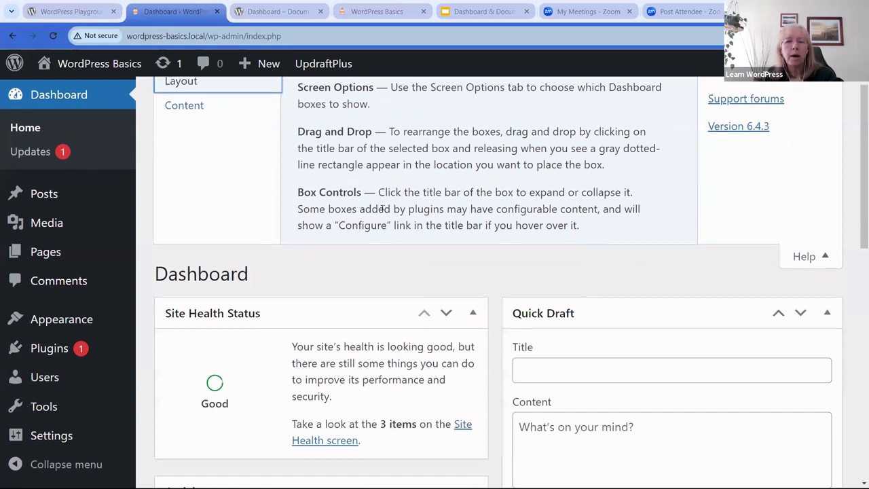
{"action": "scroll", "coordinate": [476, 224], "scroll_direction": "down", "scroll_amount": 1}
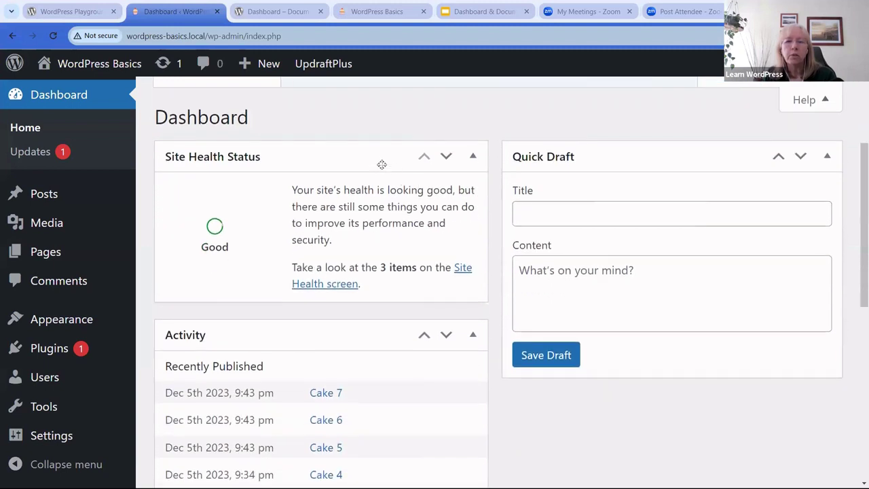
{"action": "left_click", "coordinate": [447, 156]}
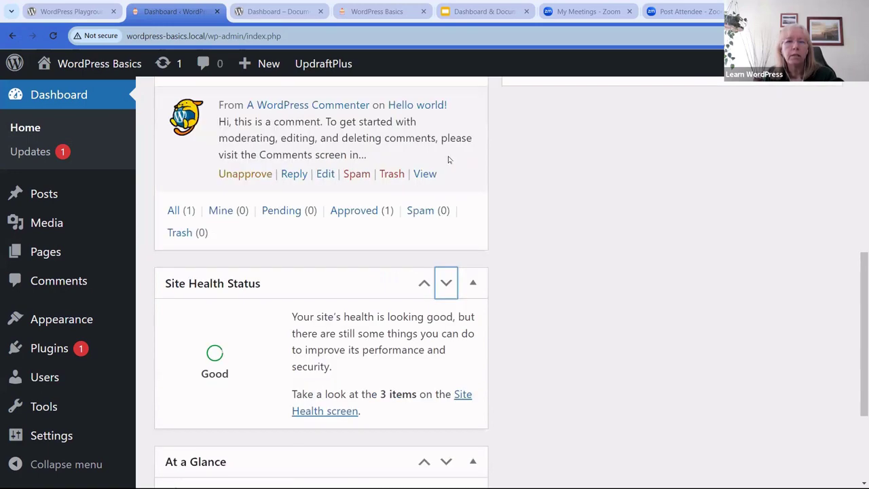
{"action": "scroll", "coordinate": [404, 210], "scroll_direction": "up", "scroll_amount": 1}
{"action": "scroll", "coordinate": [391, 207], "scroll_direction": "up", "scroll_amount": 2}
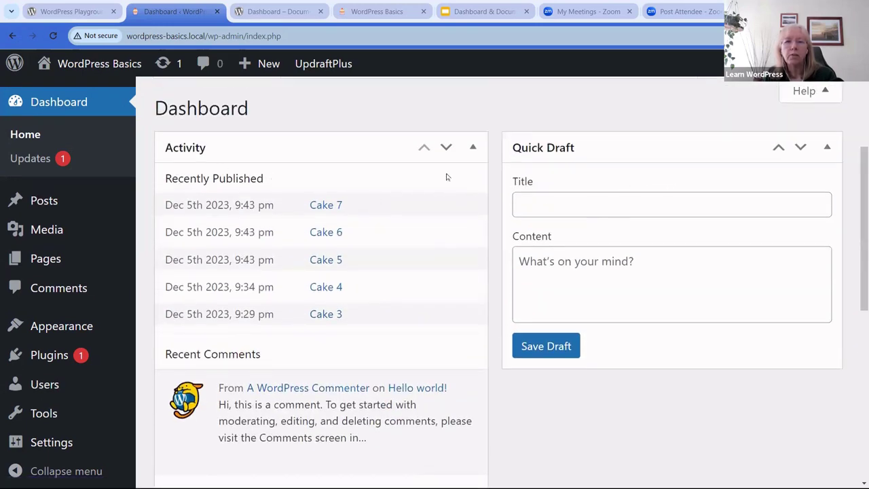
- Collapse the Activity, Site Health Status, Quick Draft and At a Glance widgets on the Dashboard
{"action": "left_click", "coordinate": [473, 149]}
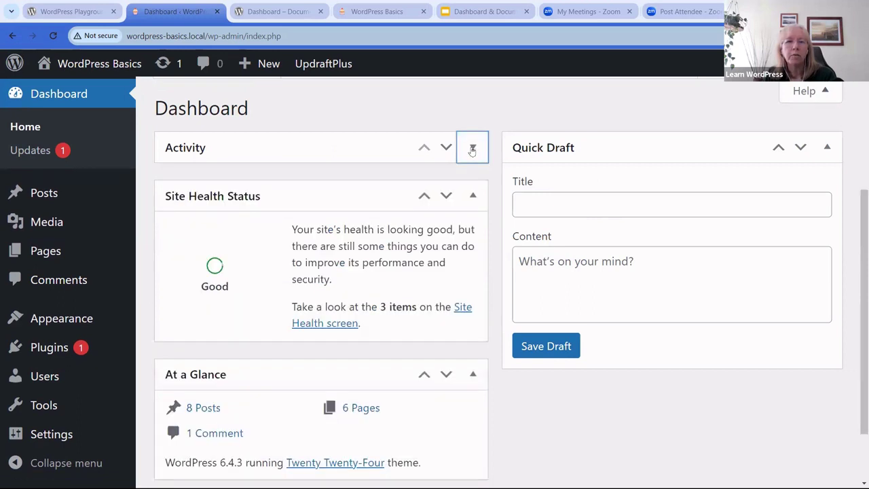
{"action": "left_click", "coordinate": [469, 197]}
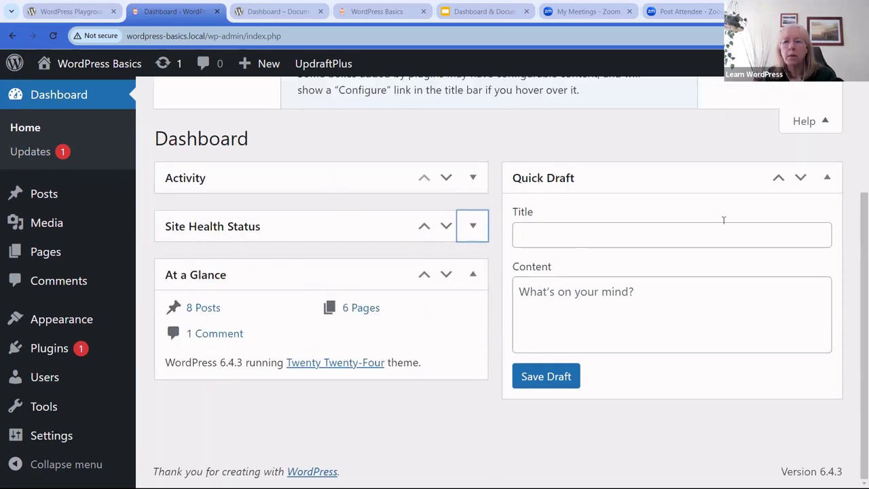
{"action": "left_click", "coordinate": [827, 177]}
{"action": "left_click", "coordinate": [472, 292]}
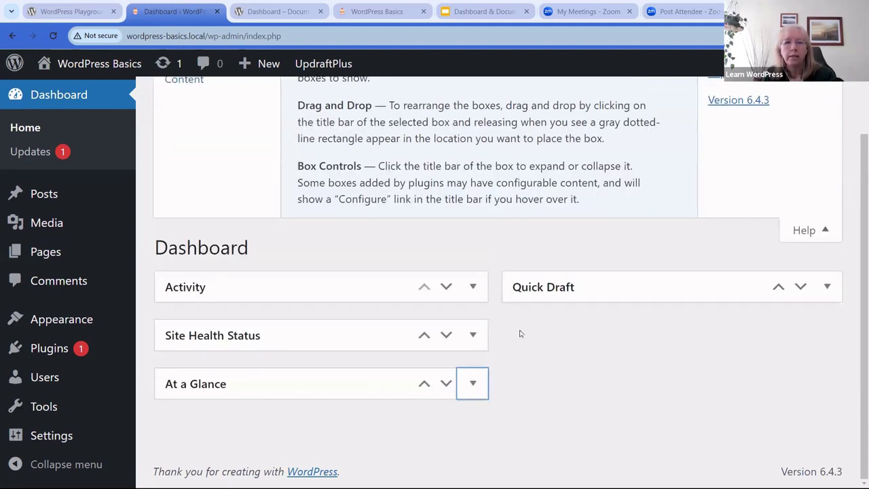
- Read the Content help topic describing the boxes on the Dashboard screen
{"action": "scroll", "coordinate": [322, 235], "scroll_direction": "up", "scroll_amount": 2}
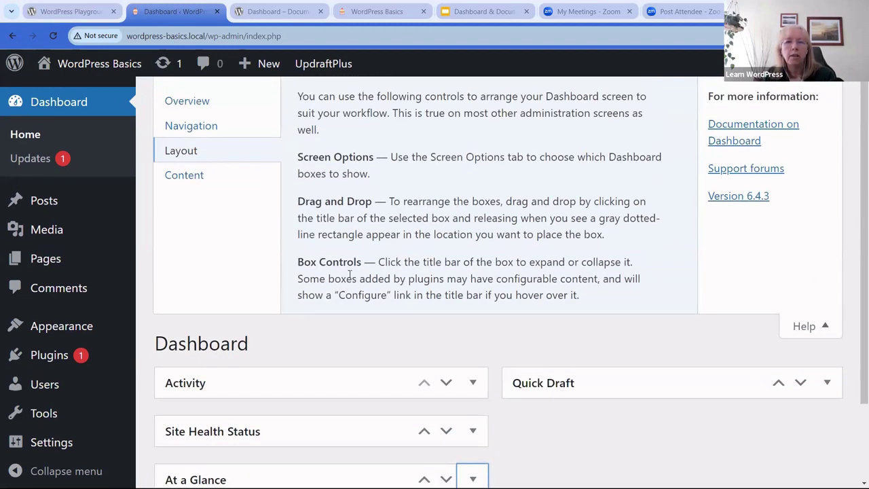
{"action": "left_click", "coordinate": [186, 177]}
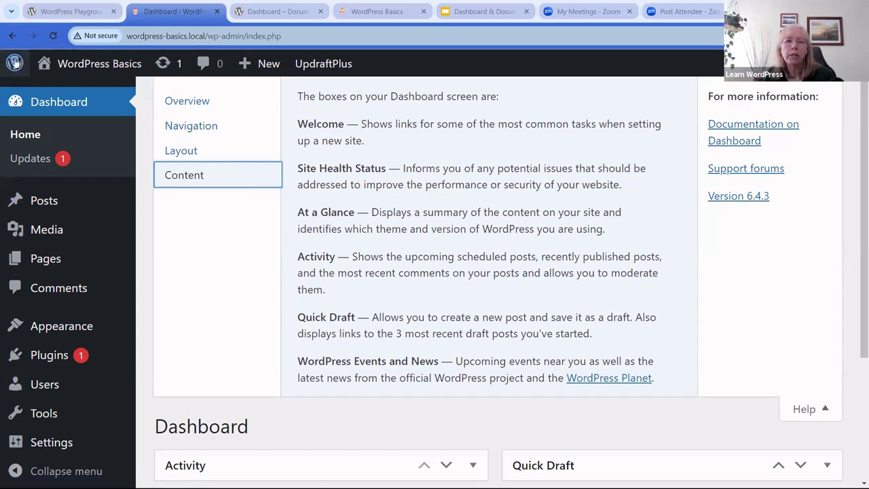
{"action": "mouse_move", "coordinate": [15, 62]}
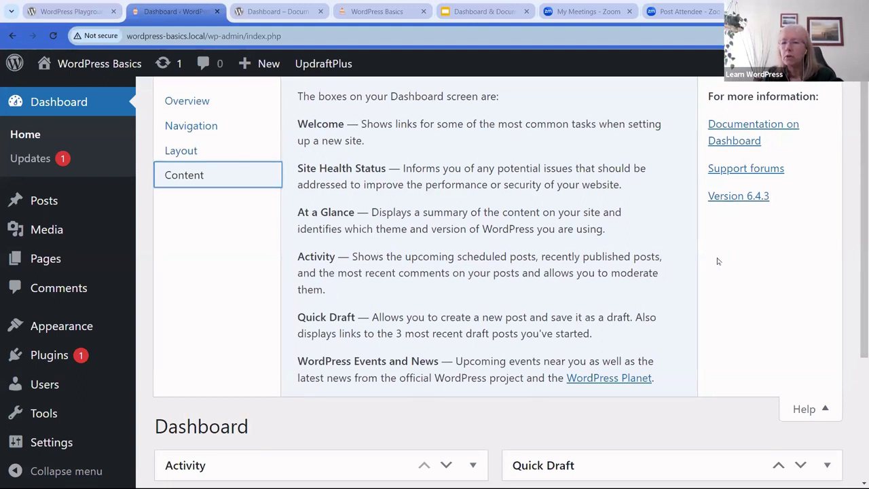
- Open the Documentation on Dashboard article from the Help, skim its widget sections and return to the Dashboard
{"action": "left_click", "coordinate": [753, 131]}
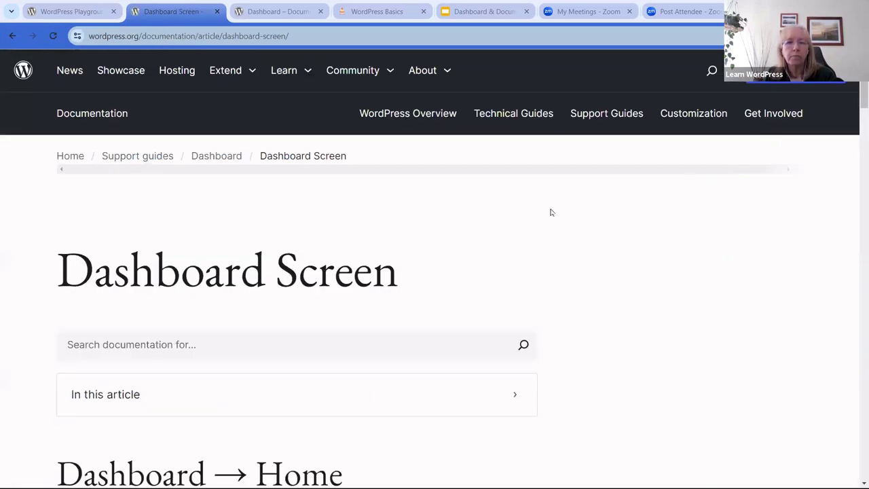
{"action": "scroll", "coordinate": [578, 210], "scroll_direction": "down", "scroll_amount": 7}
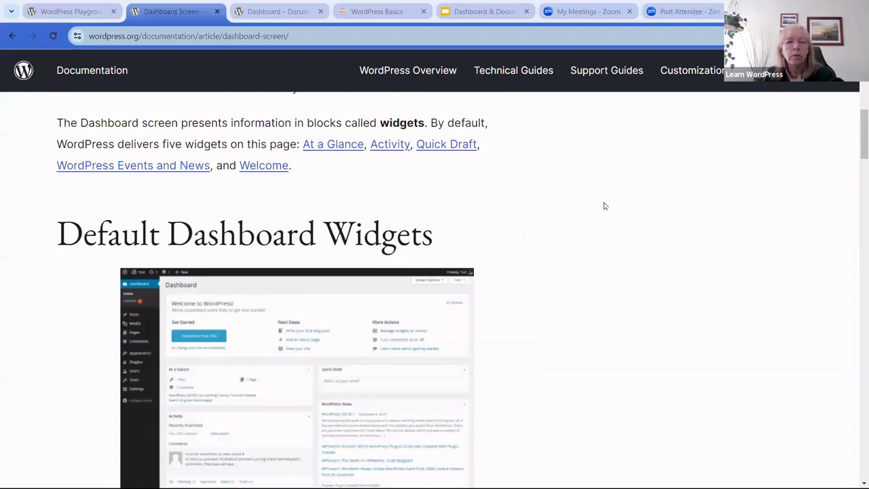
{"action": "scroll", "coordinate": [601, 206], "scroll_direction": "down", "scroll_amount": 8}
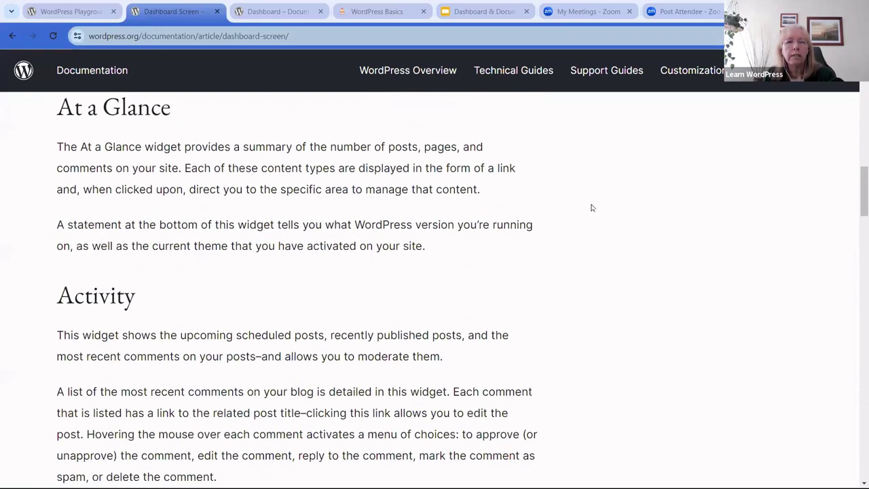
{"action": "scroll", "coordinate": [591, 208], "scroll_direction": "down", "scroll_amount": 9}
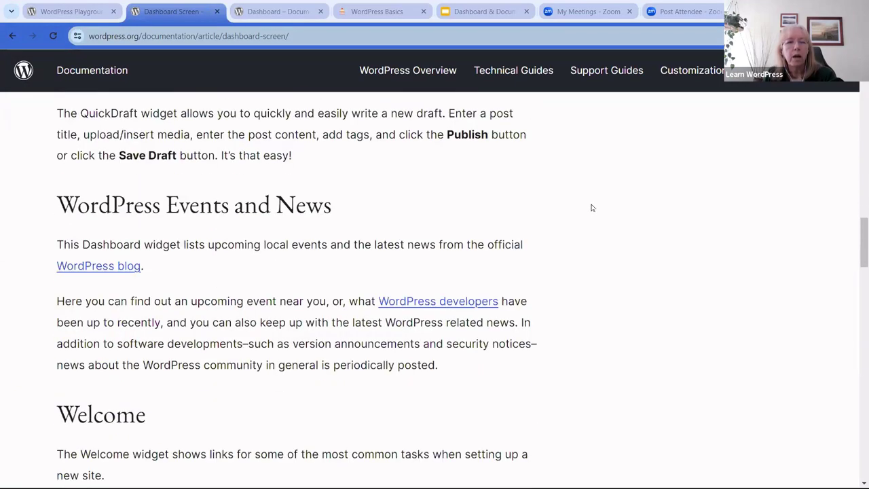
{"action": "scroll", "coordinate": [591, 208], "scroll_direction": "down", "scroll_amount": 8}
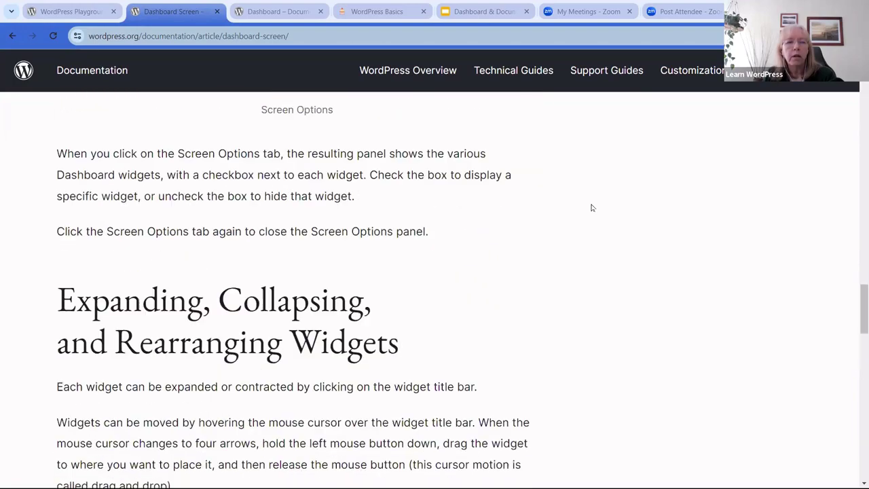
{"action": "scroll", "coordinate": [592, 208], "scroll_direction": "up", "scroll_amount": 20}
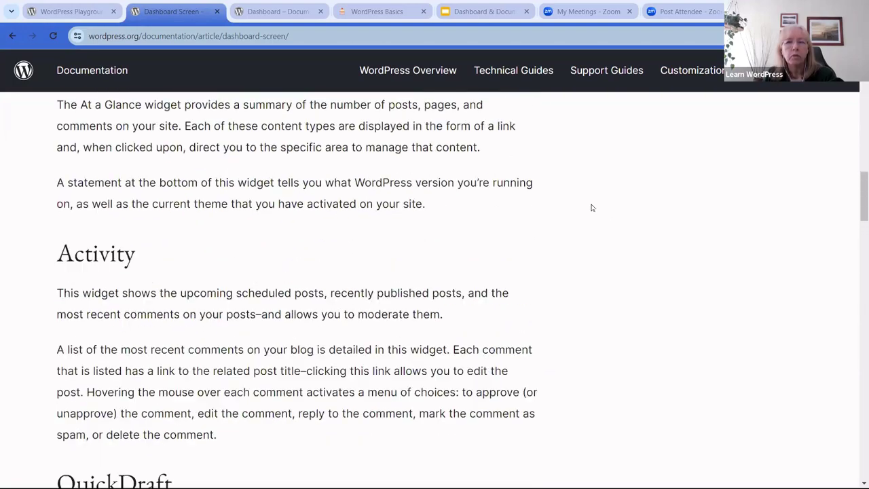
{"action": "scroll", "coordinate": [591, 208], "scroll_direction": "up", "scroll_amount": 8}
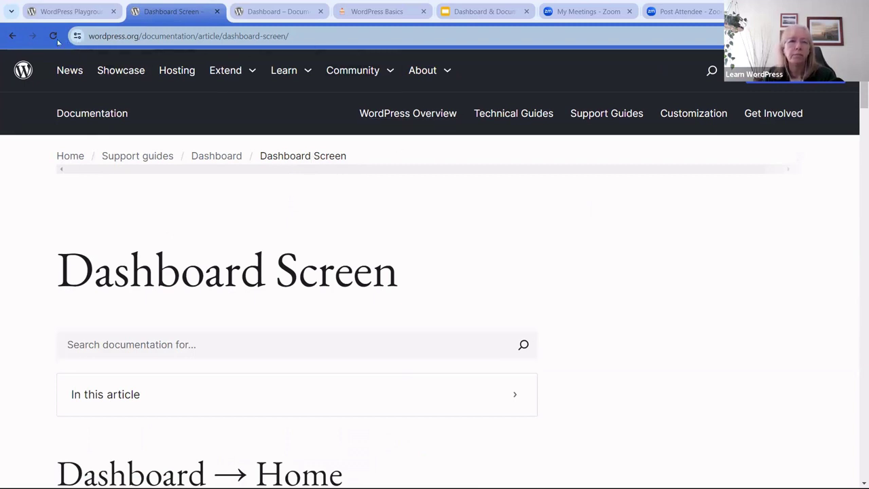
{"action": "left_click", "coordinate": [12, 36]}
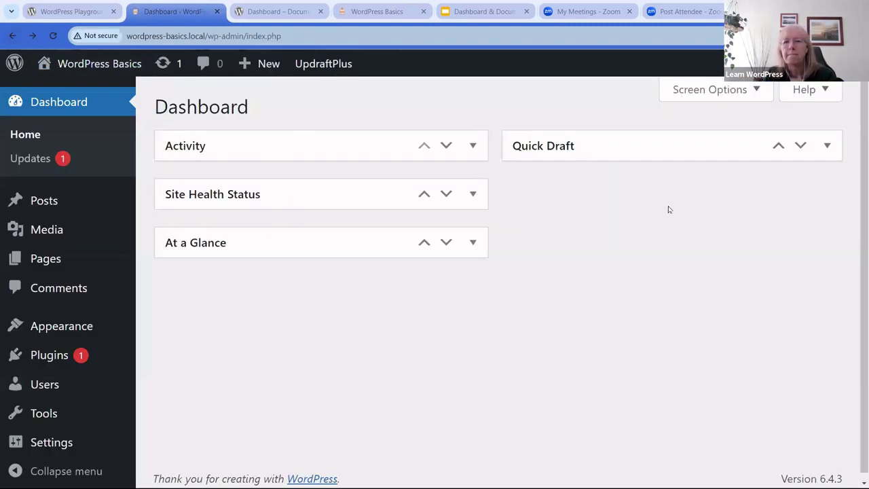
- Show and close the Dashboard's Help, followed by its Screen Options
{"action": "left_click", "coordinate": [824, 95]}
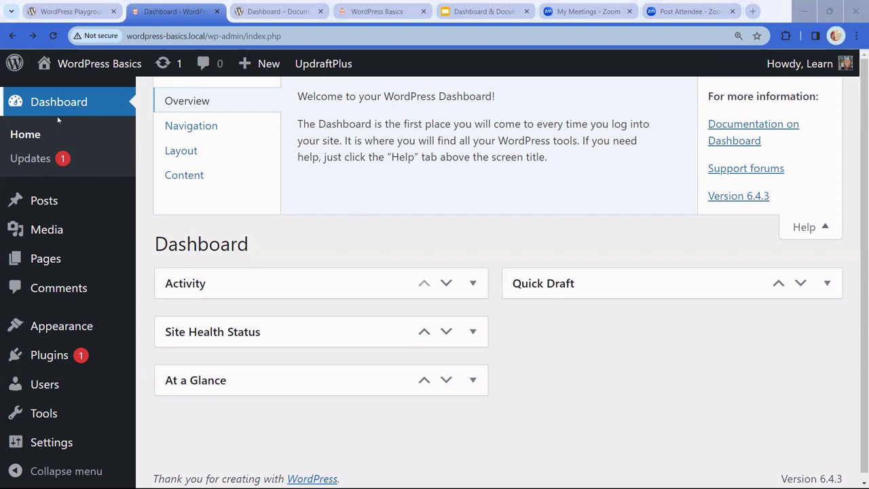
{"action": "left_click", "coordinate": [818, 228]}
{"action": "left_click", "coordinate": [755, 89]}
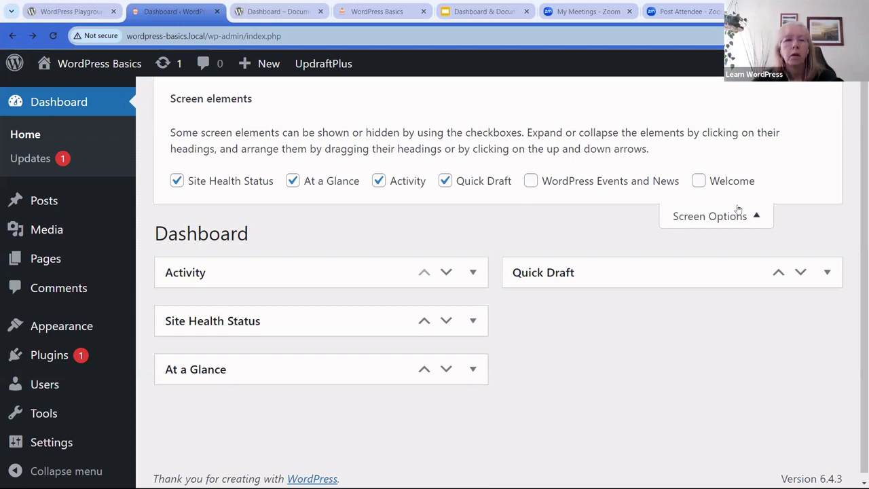
{"action": "left_click", "coordinate": [670, 216]}
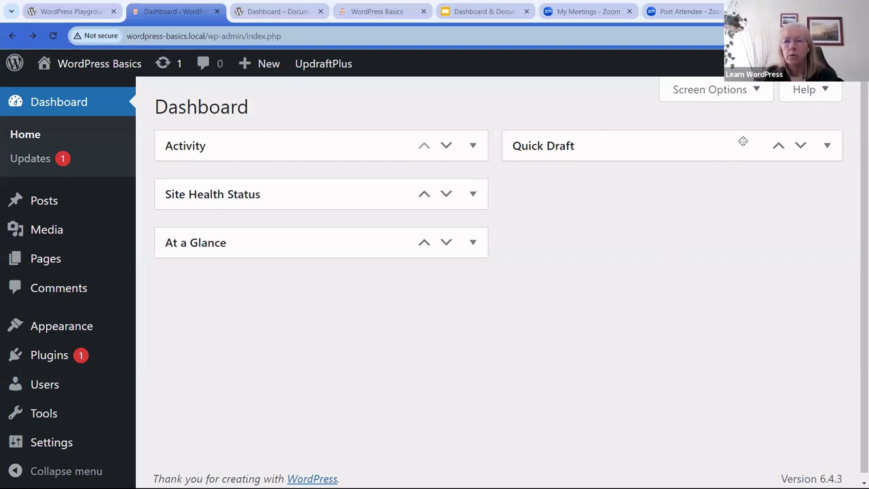
- Visit the WordPress support forums through the Dashboard's Help, look over the page and return to the Dashboard
{"action": "left_click", "coordinate": [812, 90]}
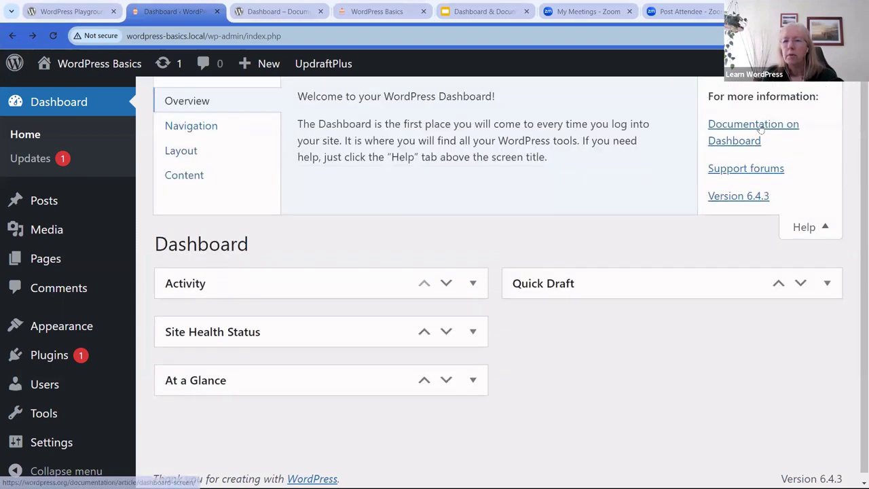
{"action": "left_click", "coordinate": [727, 174]}
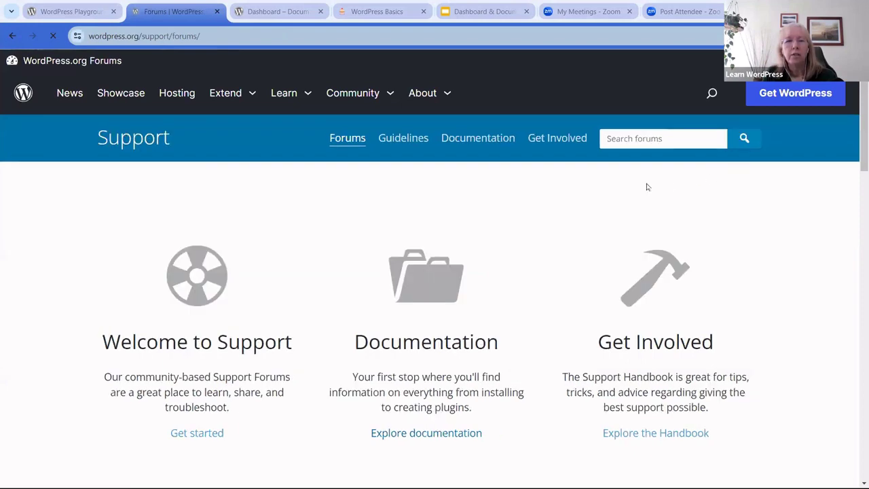
{"action": "scroll", "coordinate": [626, 206], "scroll_direction": "down", "scroll_amount": 2}
{"action": "scroll", "coordinate": [626, 206], "scroll_direction": "up", "scroll_amount": 2}
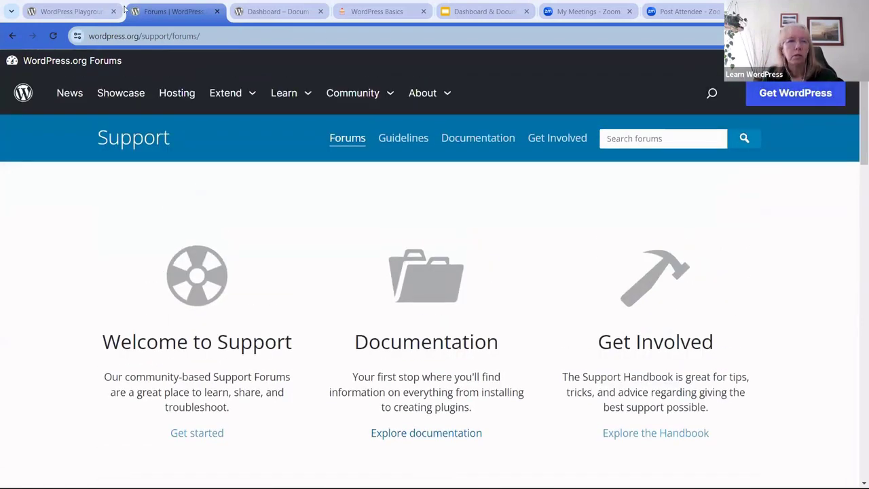
{"action": "left_click", "coordinate": [13, 35]}
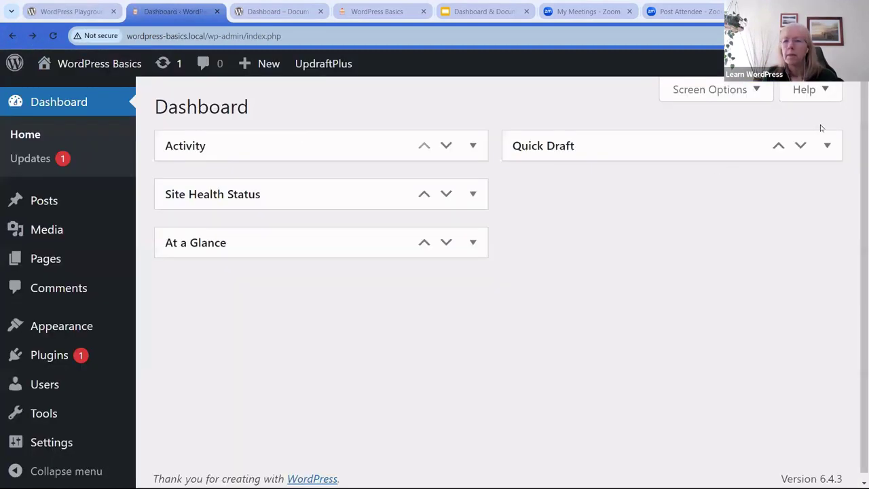
- Open the Version 6.4.3 documentation from the Dashboard's Help and read its release and installation/update information
{"action": "left_click", "coordinate": [825, 89]}
{"action": "left_click", "coordinate": [715, 195]}
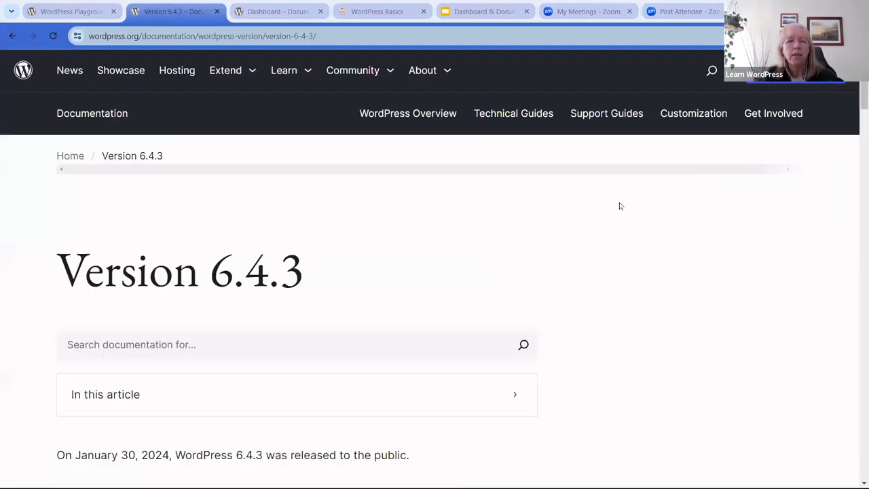
{"action": "scroll", "coordinate": [588, 210], "scroll_direction": "down", "scroll_amount": 2}
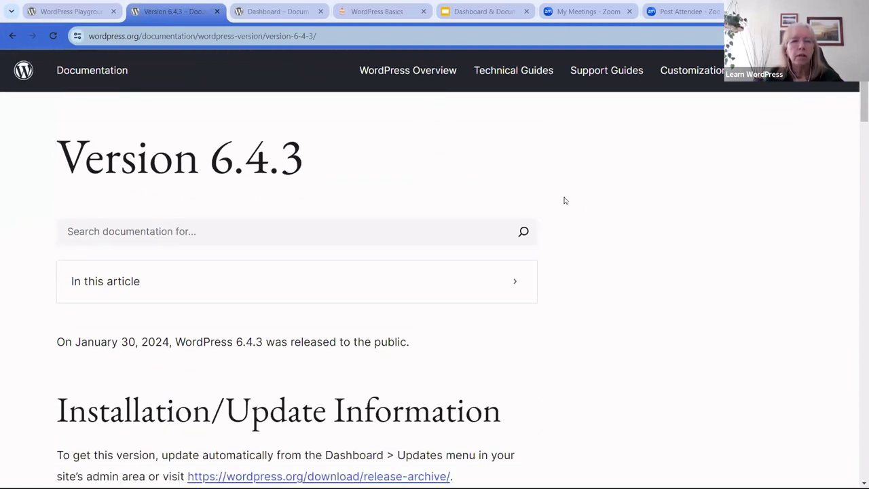
{"action": "scroll", "coordinate": [564, 198], "scroll_direction": "up", "scroll_amount": 2}
{"action": "scroll", "coordinate": [506, 213], "scroll_direction": "down", "scroll_amount": 3}
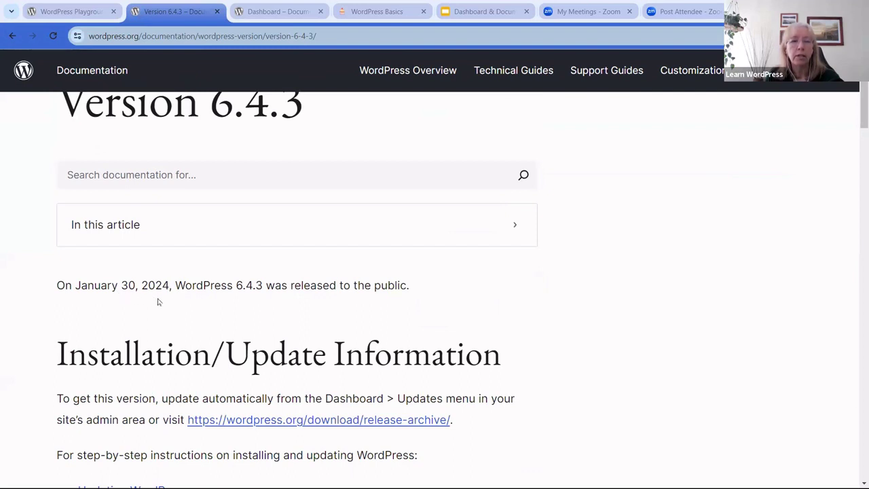
{"action": "scroll", "coordinate": [354, 239], "scroll_direction": "up", "scroll_amount": 2}
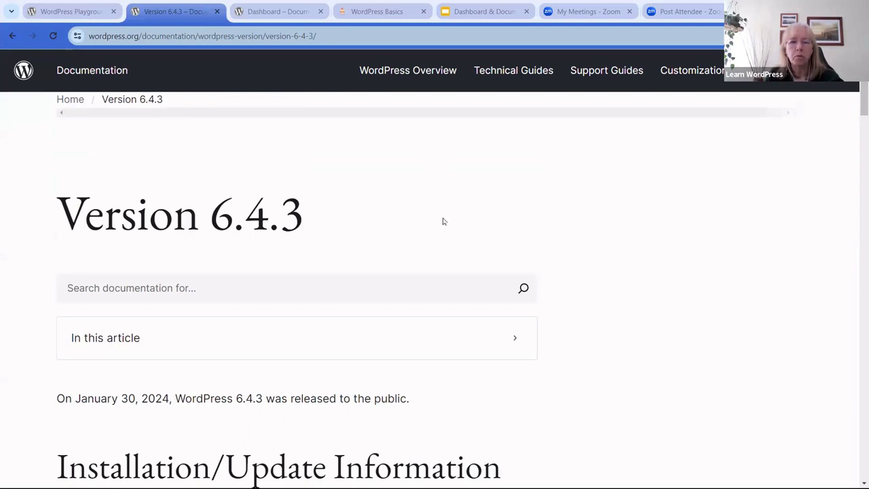
{"action": "scroll", "coordinate": [601, 198], "scroll_direction": "down", "scroll_amount": 5}
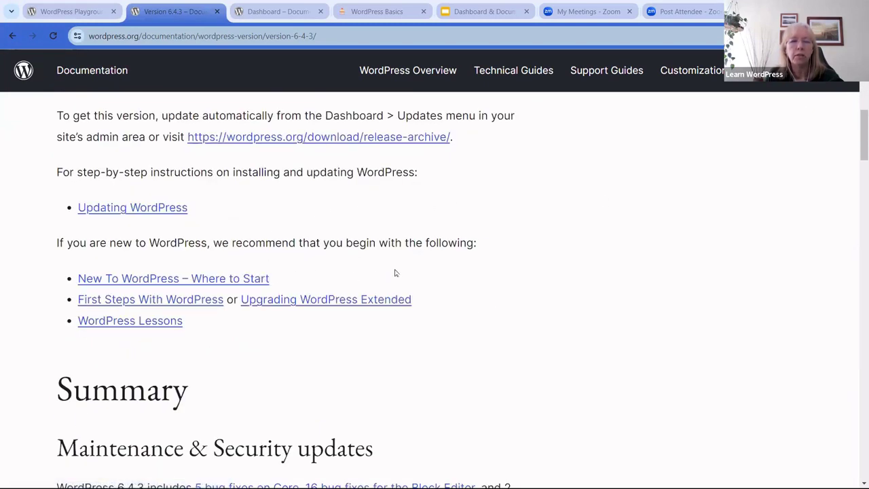
- Read the Maintenance & Security updates for Version 6.4.3, return to the Dashboard and briefly show its Help
{"action": "scroll", "coordinate": [462, 281], "scroll_direction": "down", "scroll_amount": 3}
{"action": "scroll", "coordinate": [503, 253], "scroll_direction": "down", "scroll_amount": 3}
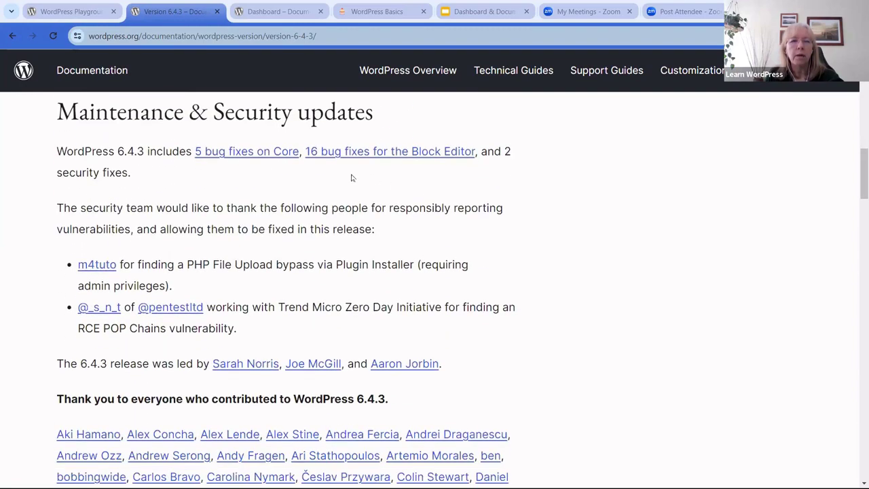
{"action": "scroll", "coordinate": [435, 241], "scroll_direction": "up", "scroll_amount": 5}
{"action": "scroll", "coordinate": [440, 239], "scroll_direction": "up", "scroll_amount": 9}
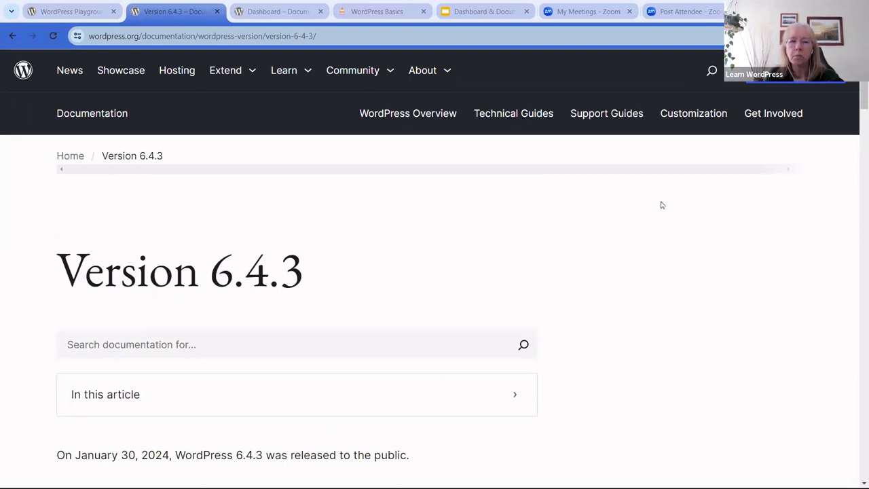
{"action": "left_click", "coordinate": [11, 35]}
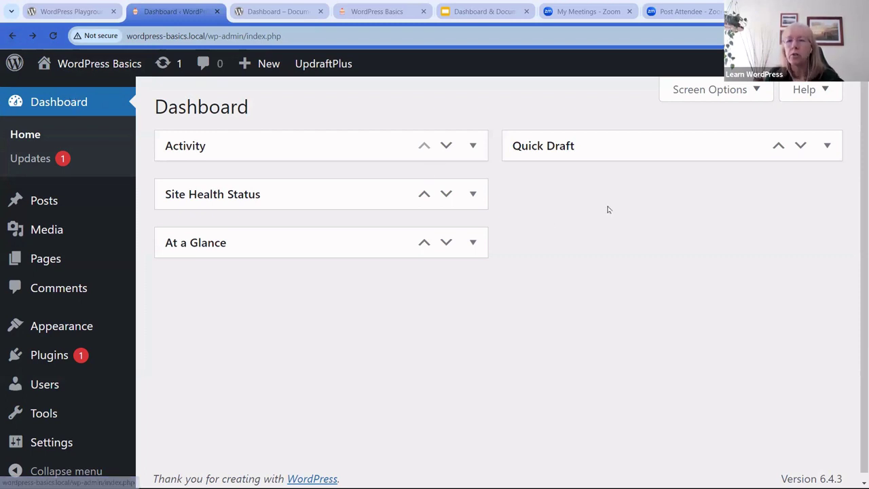
{"action": "left_click", "coordinate": [824, 91]}
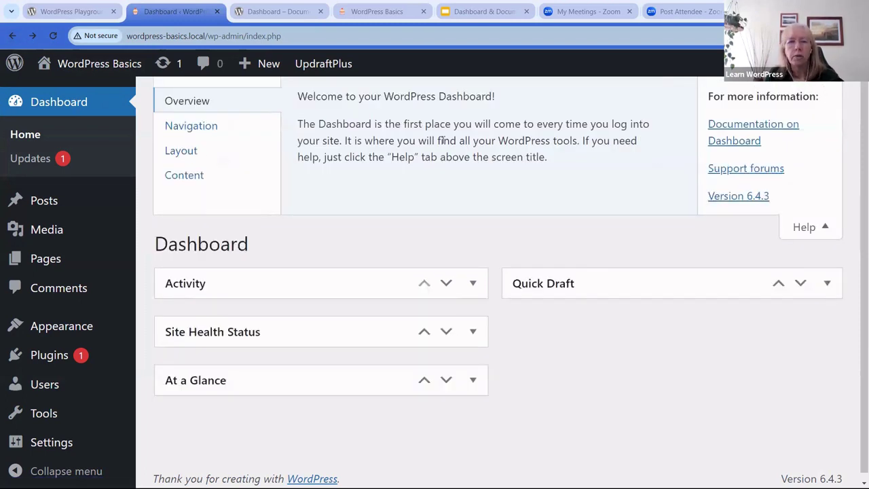
{"action": "left_click", "coordinate": [828, 232]}
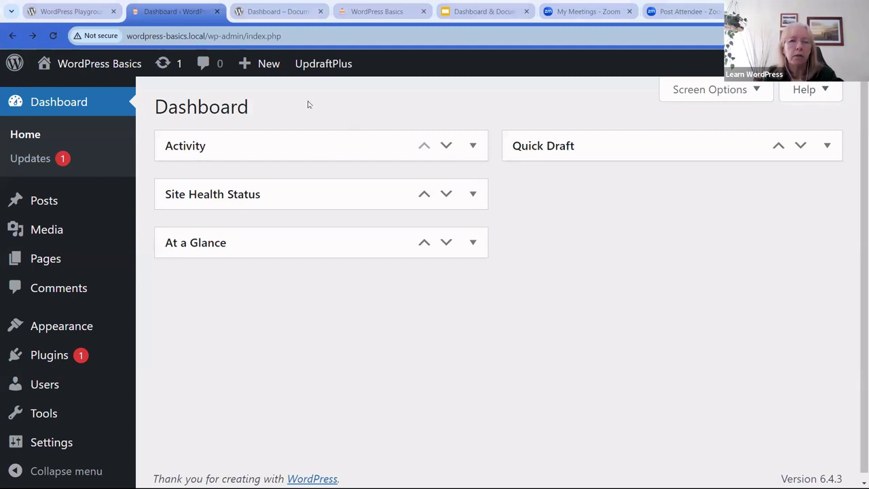
- Update the Gutenberg plugin to version 17.7.0 from the WordPress Updates page and return to the Dashboard
{"action": "left_click", "coordinate": [24, 161]}
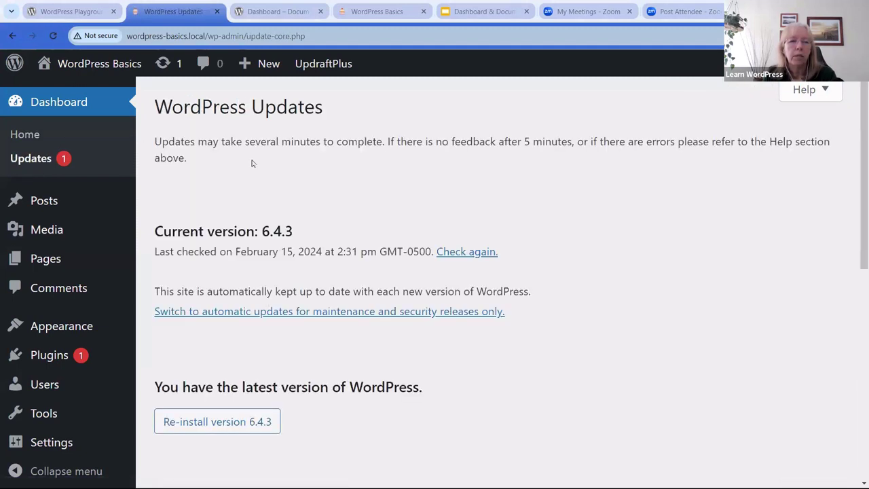
{"action": "scroll", "coordinate": [239, 163], "scroll_direction": "down", "scroll_amount": 6}
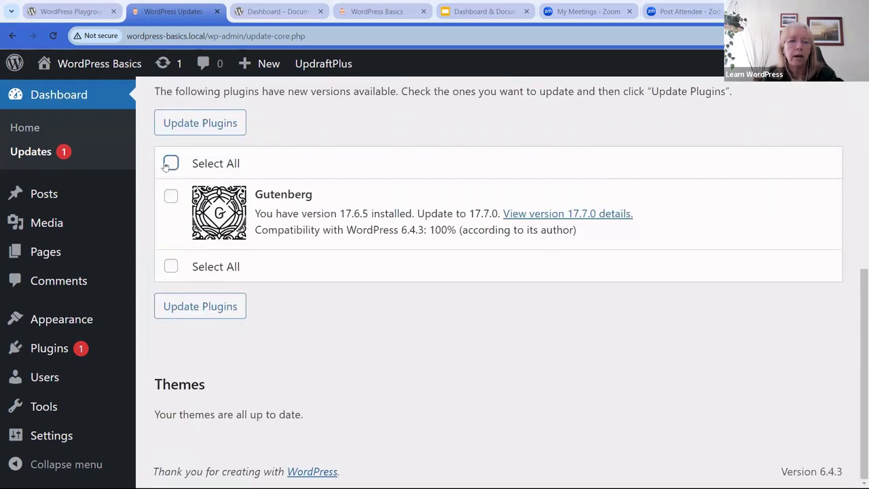
{"action": "left_click", "coordinate": [170, 164]}
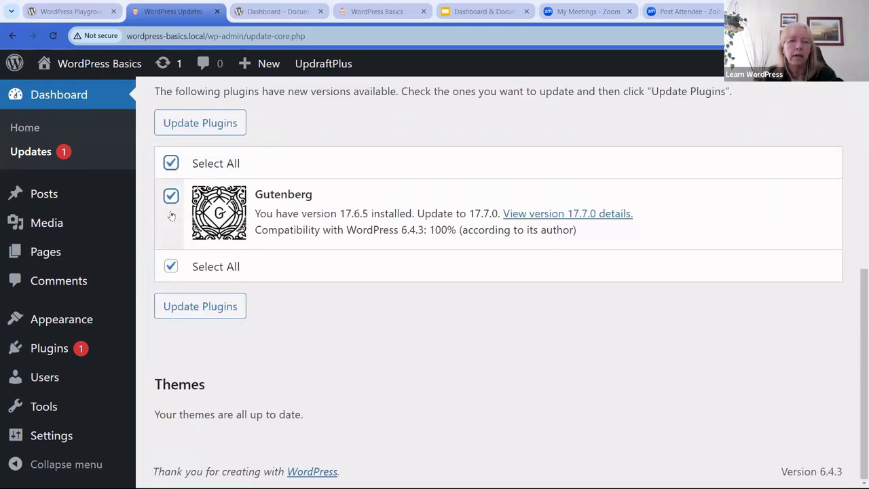
{"action": "left_click", "coordinate": [207, 125]}
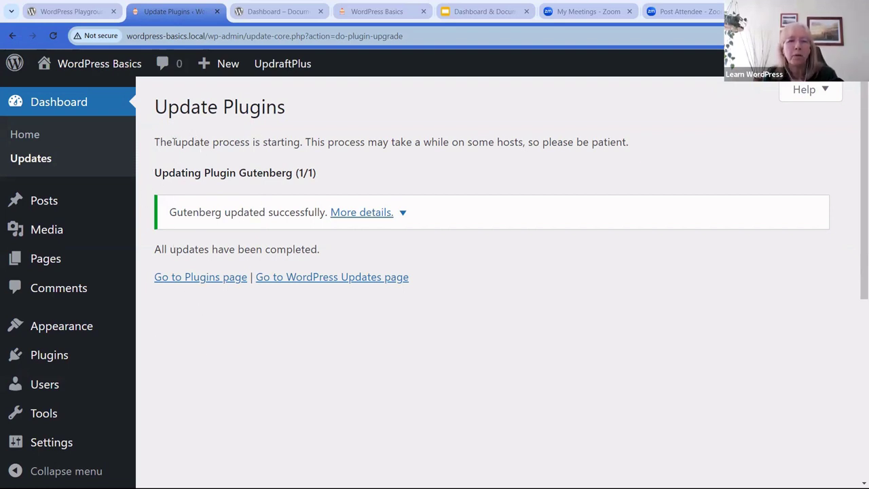
{"action": "left_click", "coordinate": [37, 108]}
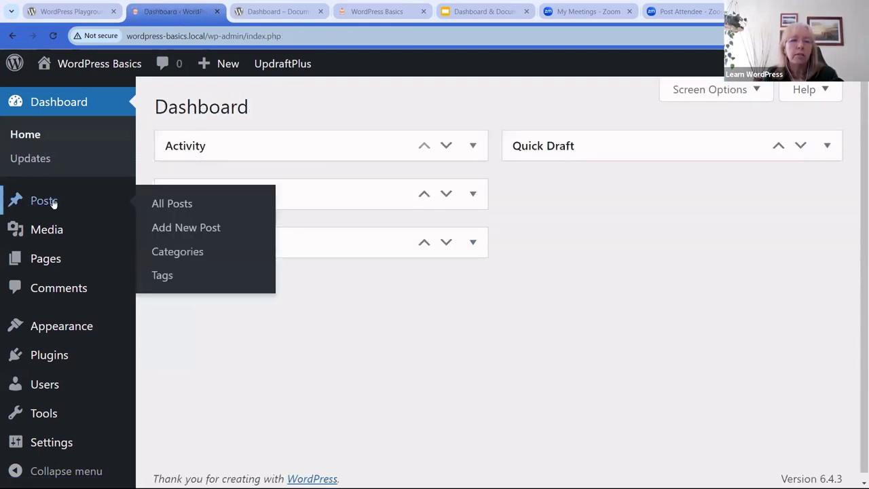
- Look through the list of all posts, view the blank new post editor and return to the list
{"action": "mouse_move", "coordinate": [70, 236]}
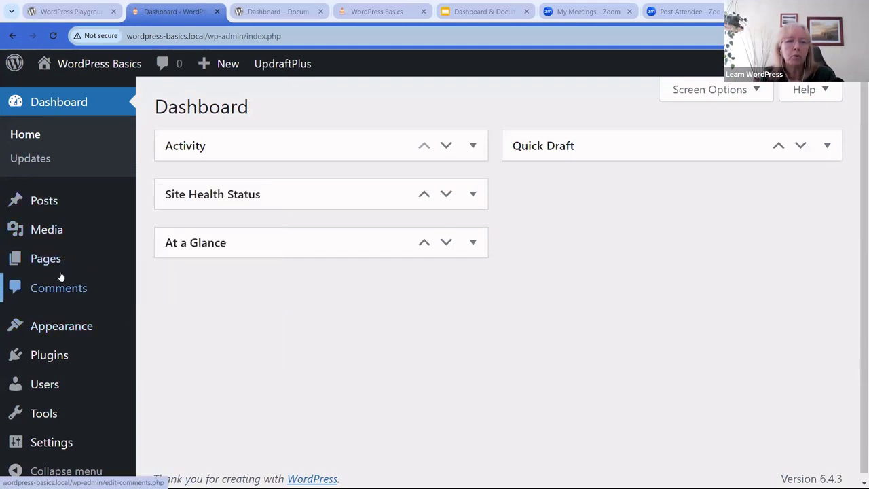
{"action": "mouse_move", "coordinate": [61, 201]}
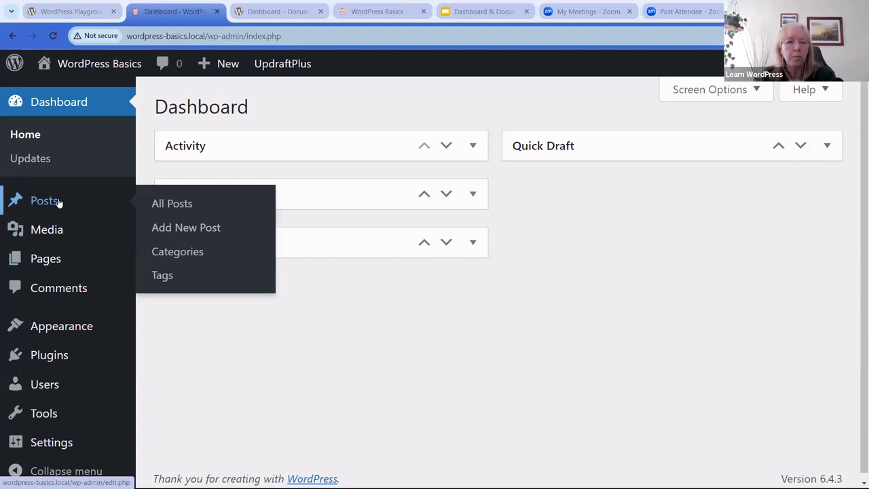
{"action": "left_click", "coordinate": [57, 203]}
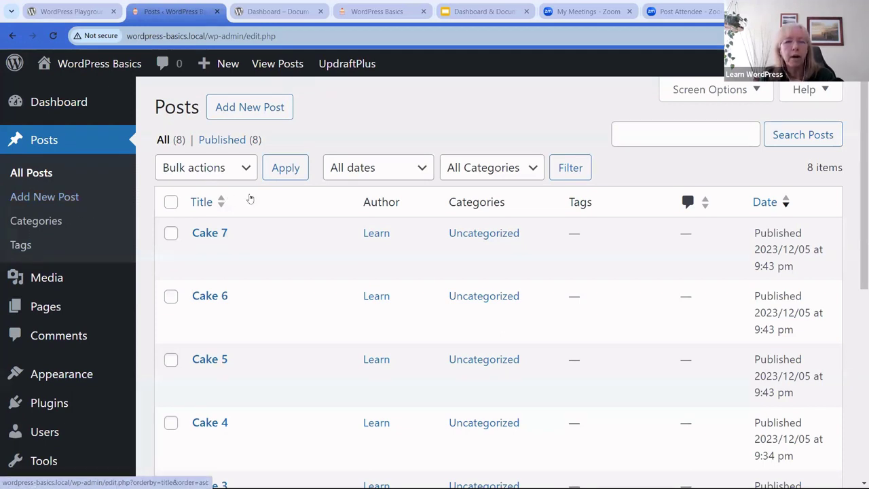
{"action": "scroll", "coordinate": [244, 289], "scroll_direction": "down", "scroll_amount": 3}
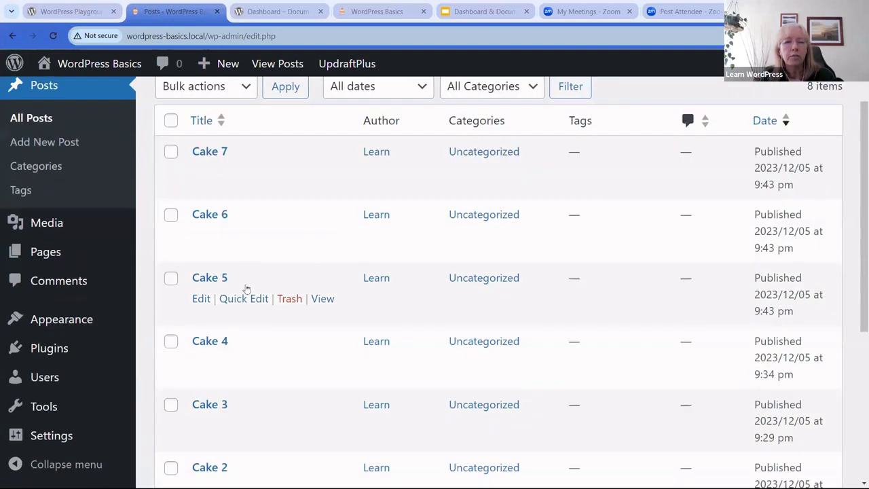
{"action": "scroll", "coordinate": [244, 278], "scroll_direction": "up", "scroll_amount": 3}
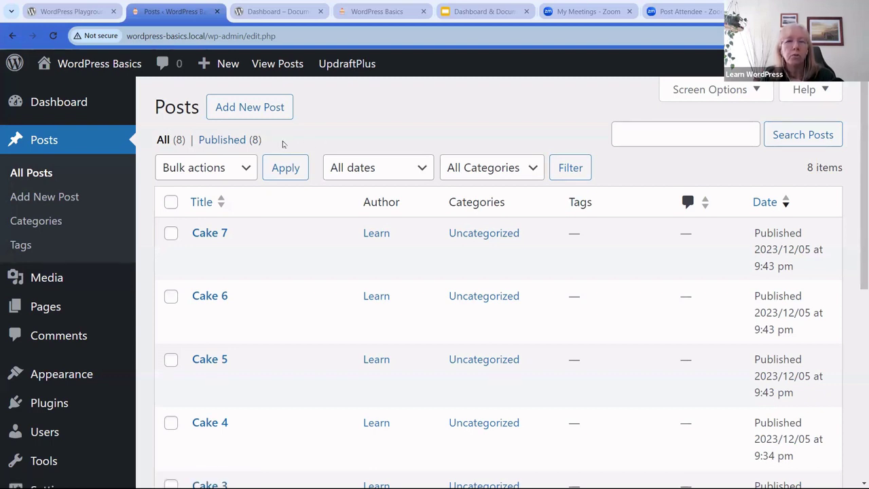
{"action": "left_click", "coordinate": [41, 197]}
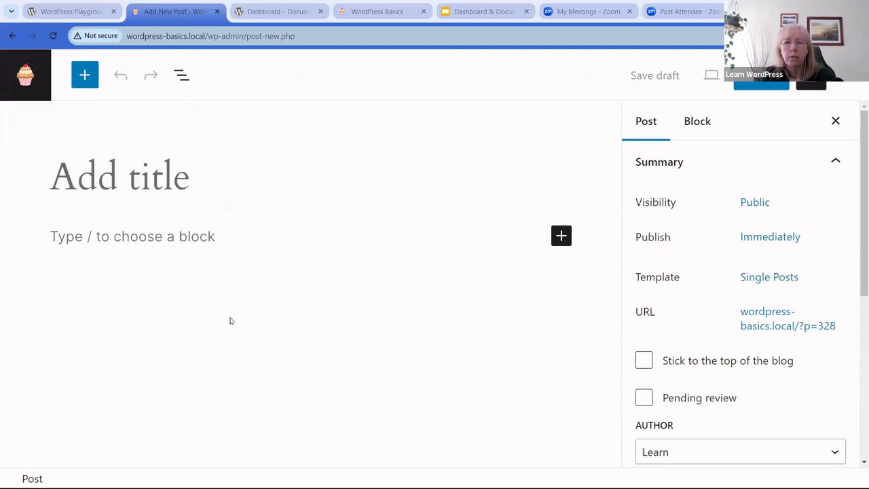
{"action": "left_click", "coordinate": [11, 36]}
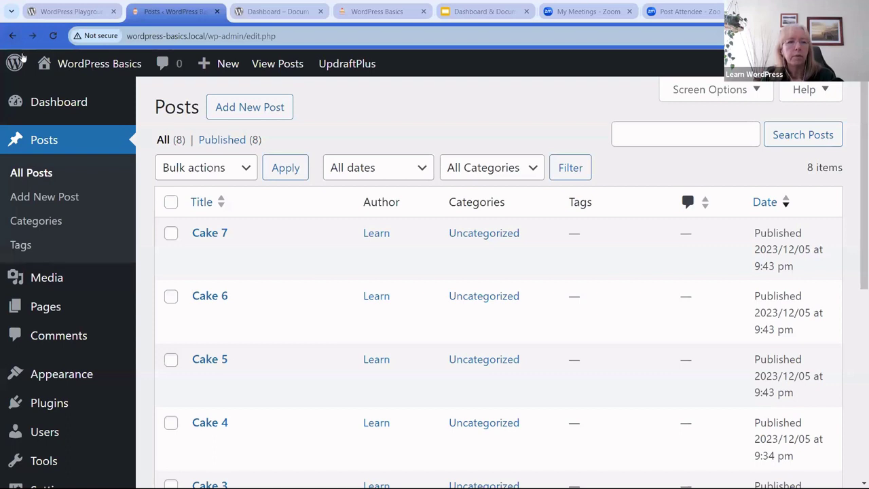
- Open the post Categories page and check the Recipe Categories section on the bakery site's home page
{"action": "left_click", "coordinate": [32, 225]}
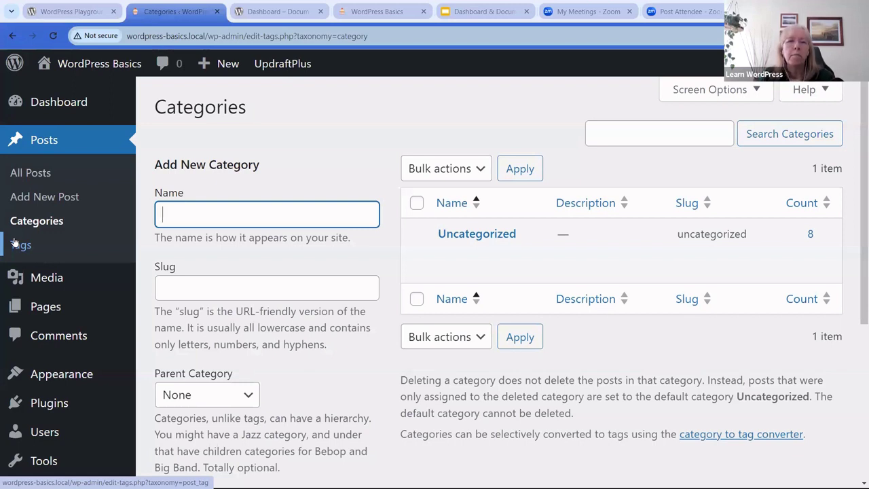
{"action": "left_click", "coordinate": [398, 11]}
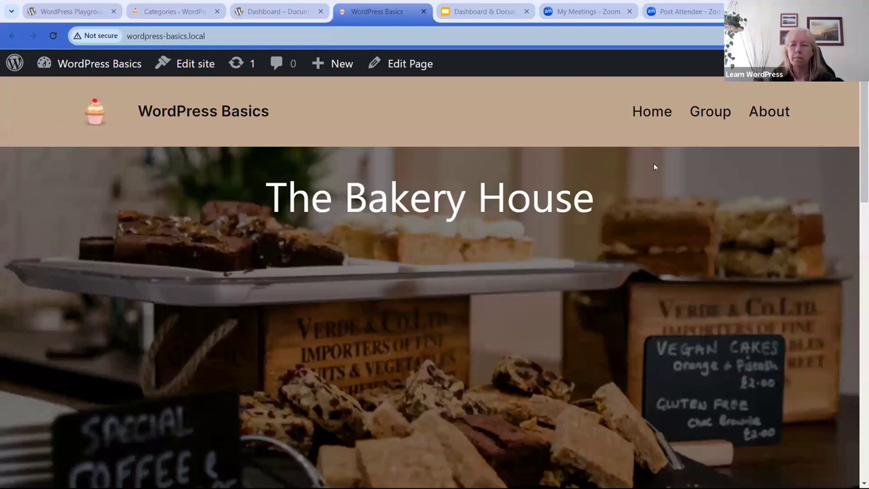
{"action": "scroll", "coordinate": [561, 254], "scroll_direction": "down", "scroll_amount": 3}
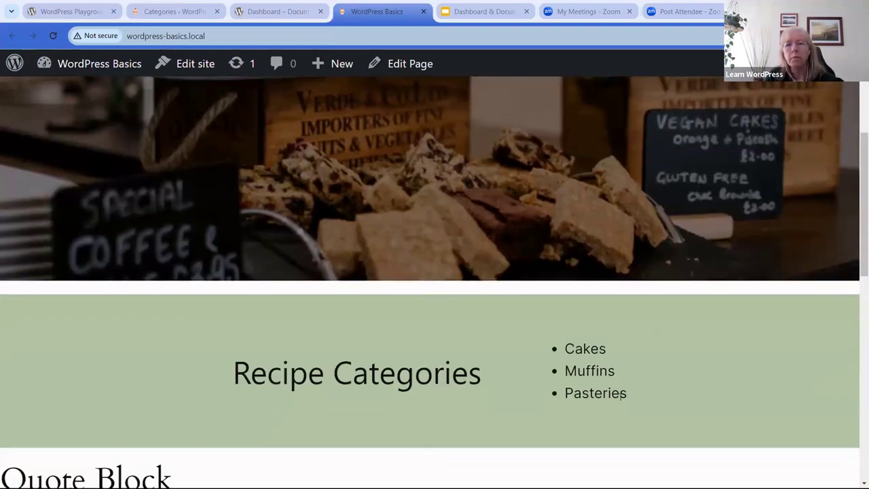
{"action": "scroll", "coordinate": [638, 238], "scroll_direction": "up", "scroll_amount": 3}
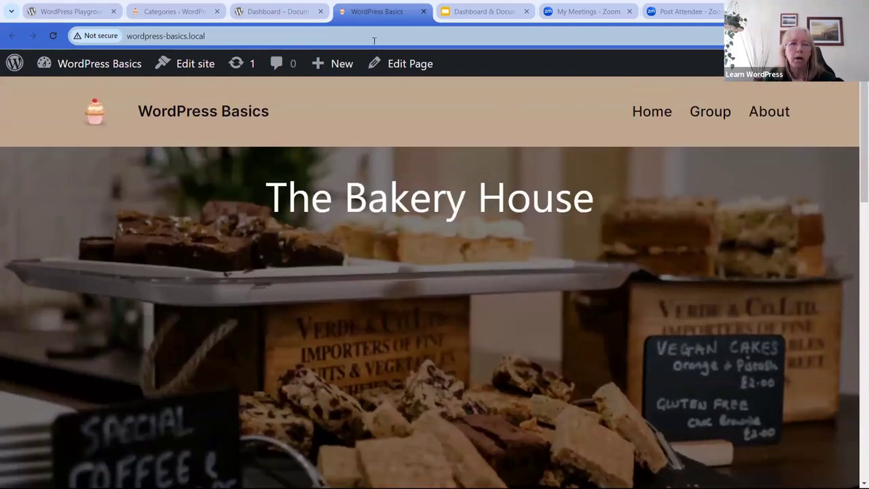
- Fill in the new category's name as Cake and its slug as cake on the Categories page
{"action": "left_click", "coordinate": [167, 13]}
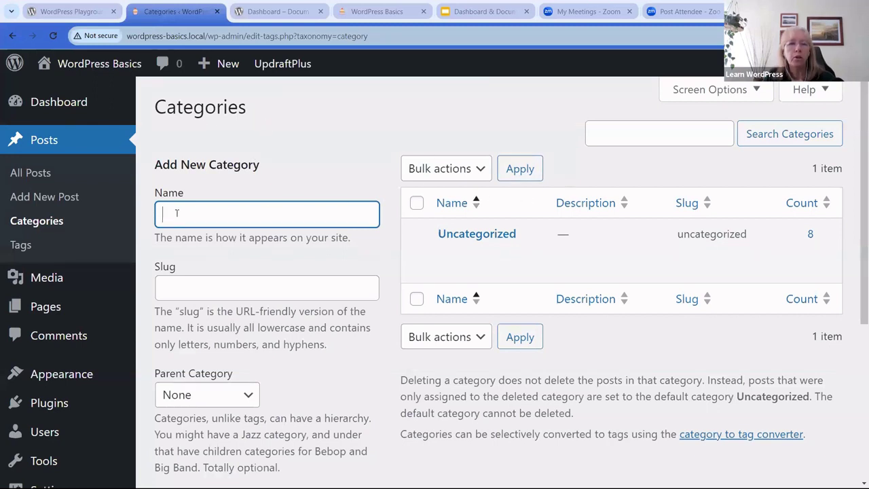
{"action": "type", "text": "Cake"}
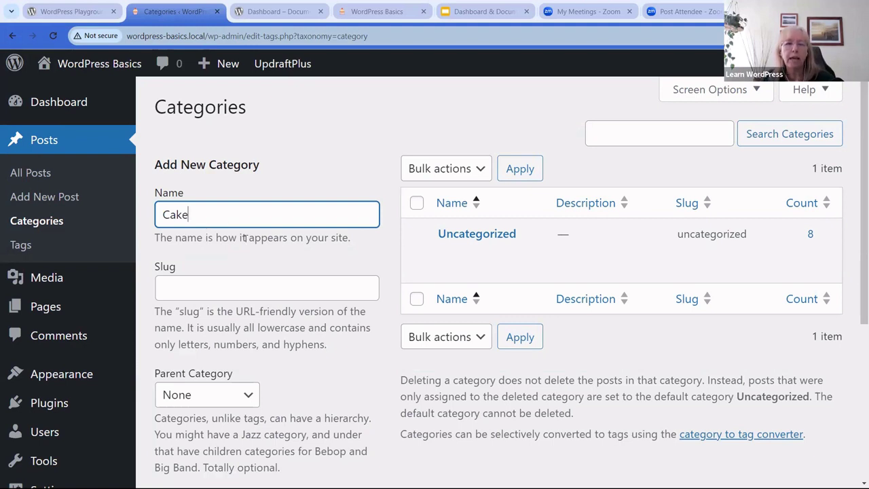
{"action": "scroll", "coordinate": [272, 237], "scroll_direction": "down", "scroll_amount": 1}
{"action": "left_click", "coordinate": [212, 231]}
{"action": "type", "text": "cake"}
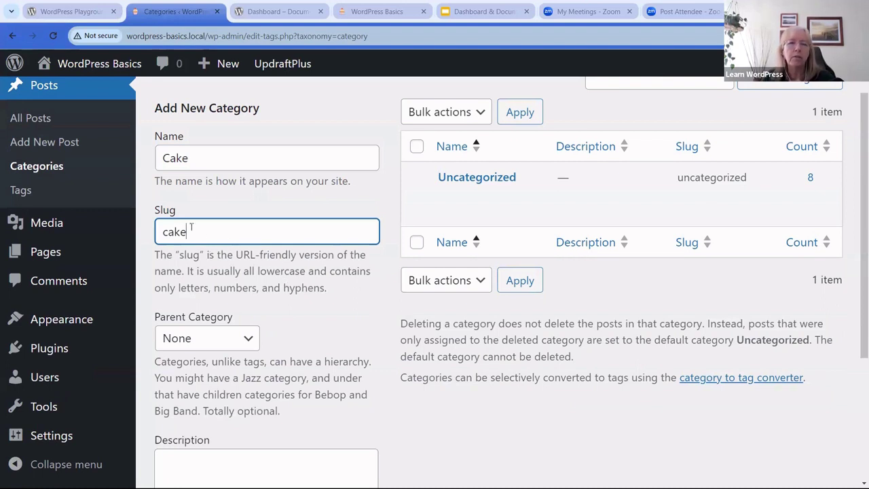
{"action": "left_click", "coordinate": [161, 231]}
{"action": "type", "text": "frosted-"}
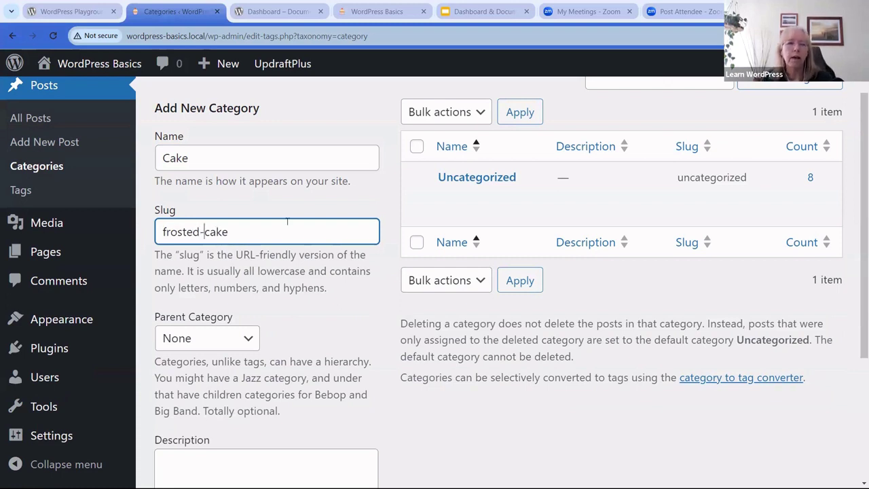
{"action": "key", "text": "BackSpace"}
{"action": "key", "text": "BackSpace"}
{"action": "key", "text": "BackSpace"}
{"action": "key", "text": "BackSpace"}
{"action": "key", "text": "BackSpace"}
{"action": "key", "text": "BackSpace"}
{"action": "key", "text": "BackSpace"}
{"action": "key", "text": "BackSpace"}
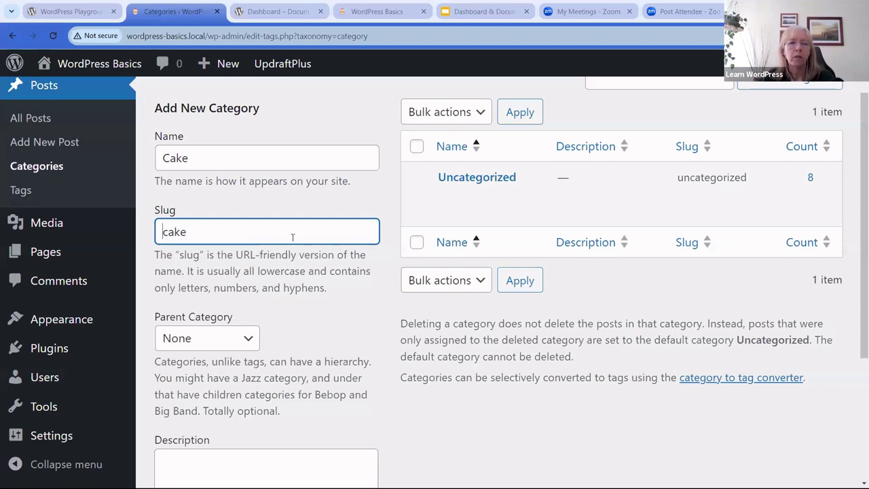
- Add the Cake category with no parent category and an empty description
{"action": "scroll", "coordinate": [292, 237], "scroll_direction": "down", "scroll_amount": 3}
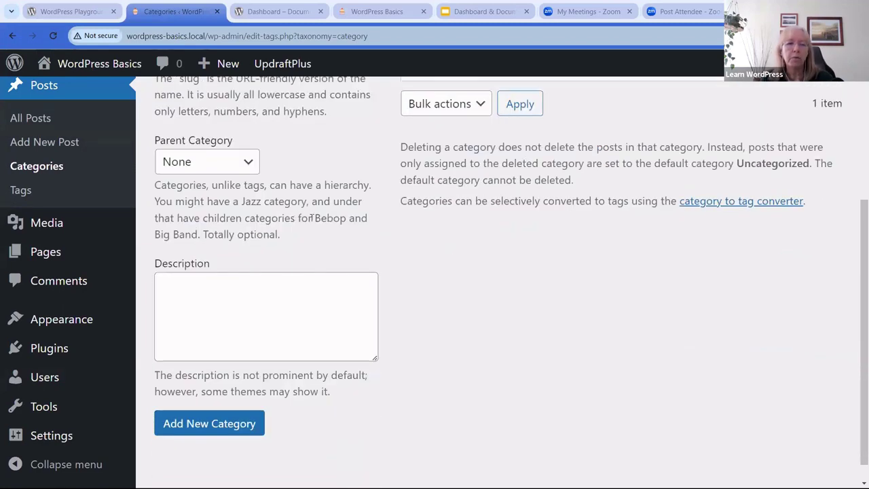
{"action": "scroll", "coordinate": [311, 216], "scroll_direction": "down", "scroll_amount": 1}
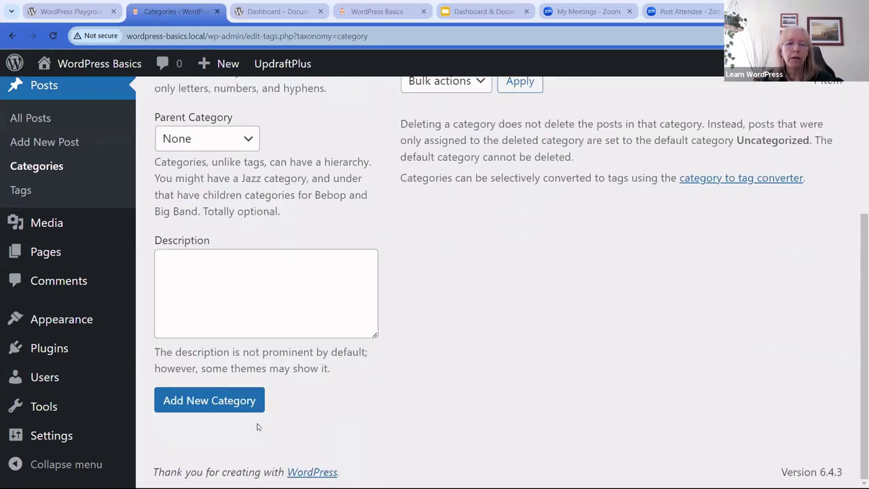
{"action": "left_click", "coordinate": [213, 405]}
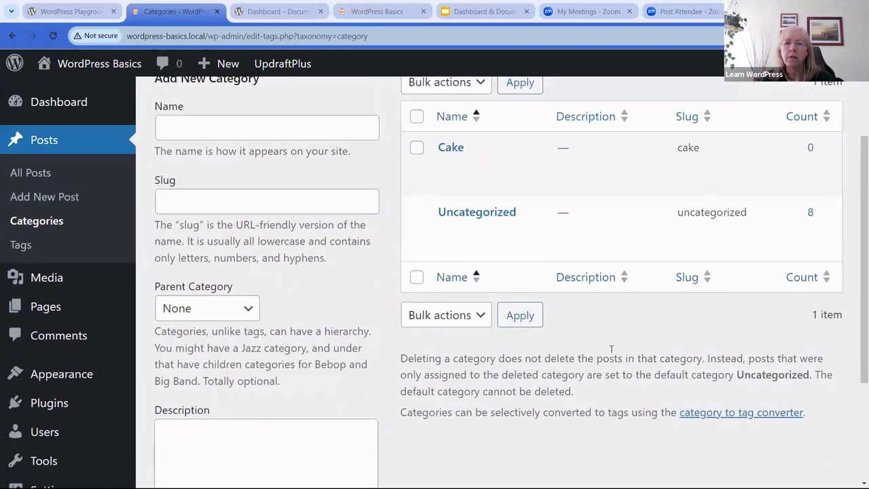
{"action": "mouse_move", "coordinate": [543, 156]}
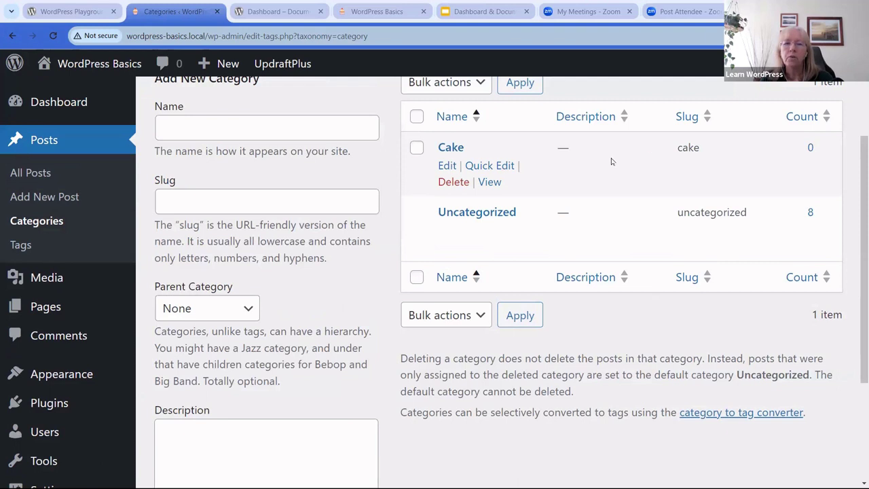
- Quick-edit the Cake 7 post in the posts list, selecting the Cake category and deselecting Uncategorized
{"action": "left_click", "coordinate": [42, 174]}
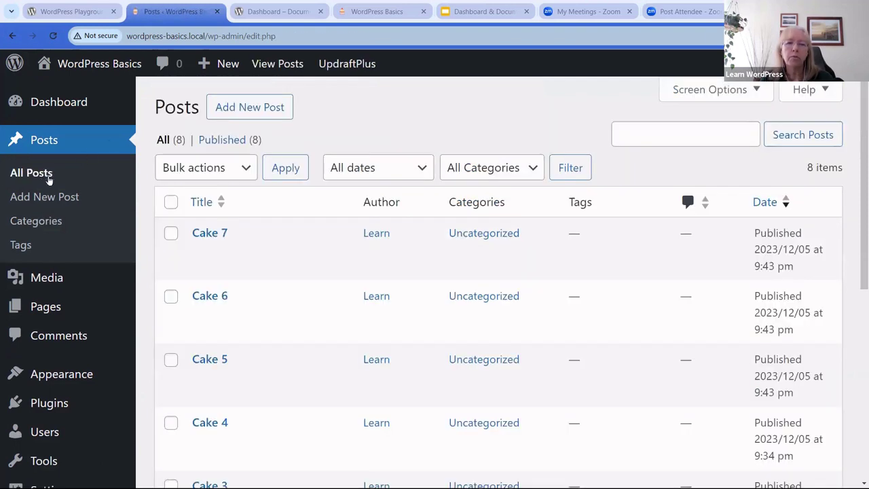
{"action": "mouse_move", "coordinate": [501, 231]}
{"action": "left_click", "coordinate": [242, 256]}
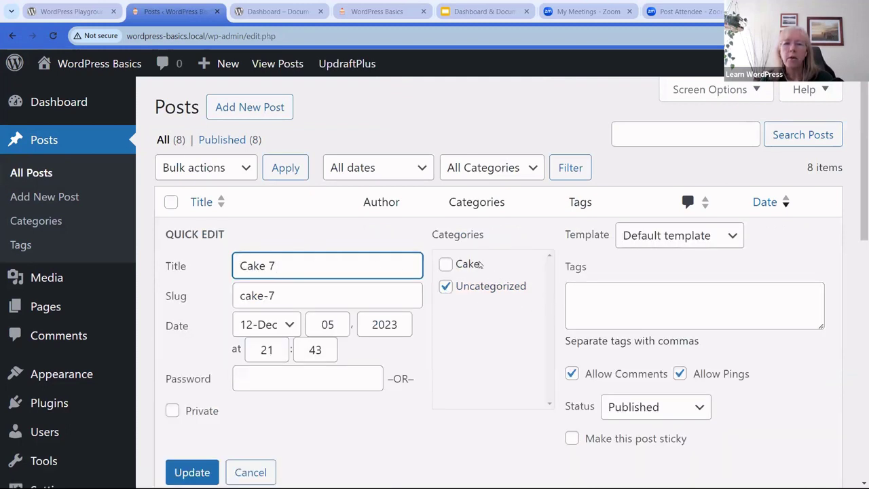
{"action": "left_click", "coordinate": [446, 265]}
{"action": "left_click", "coordinate": [447, 288]}
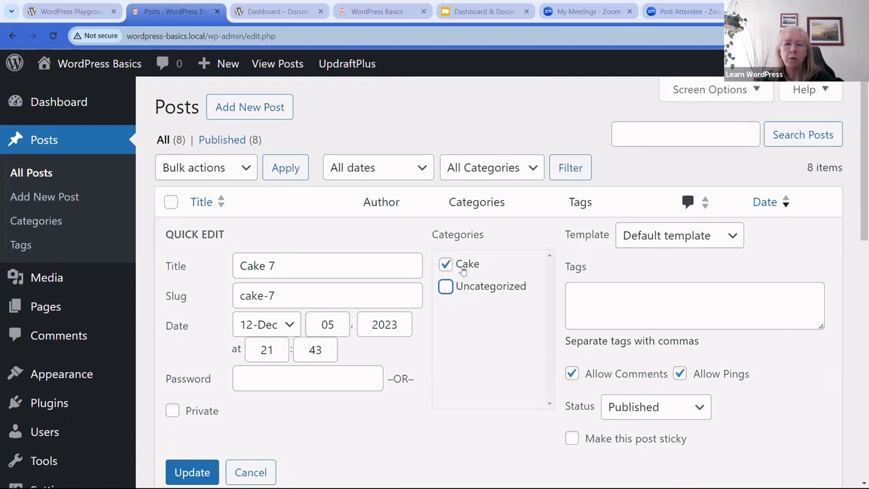
- Open the post Tags page and enter frosted cake as the new tag's name
{"action": "left_click", "coordinate": [23, 245]}
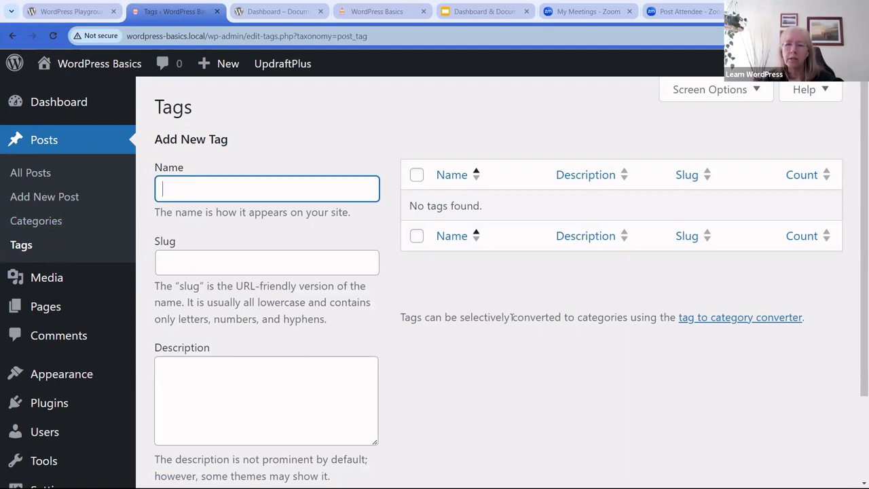
{"action": "left_click", "coordinate": [537, 332]}
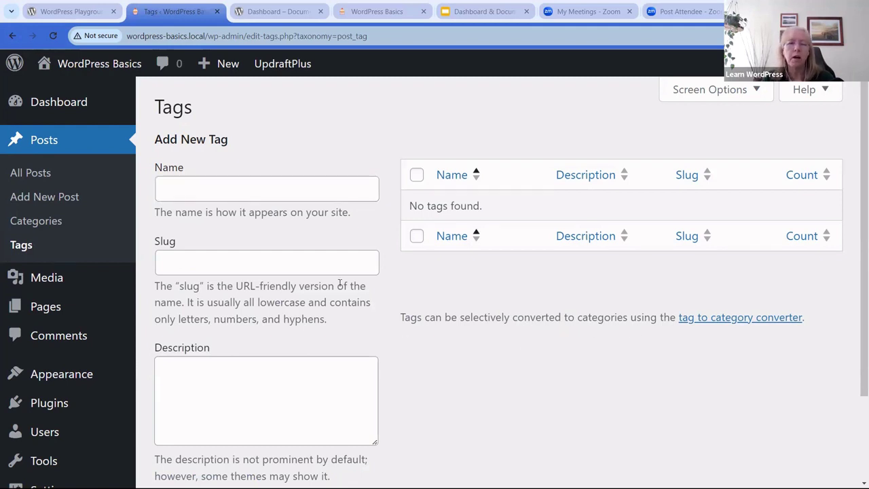
{"action": "left_click", "coordinate": [183, 188]}
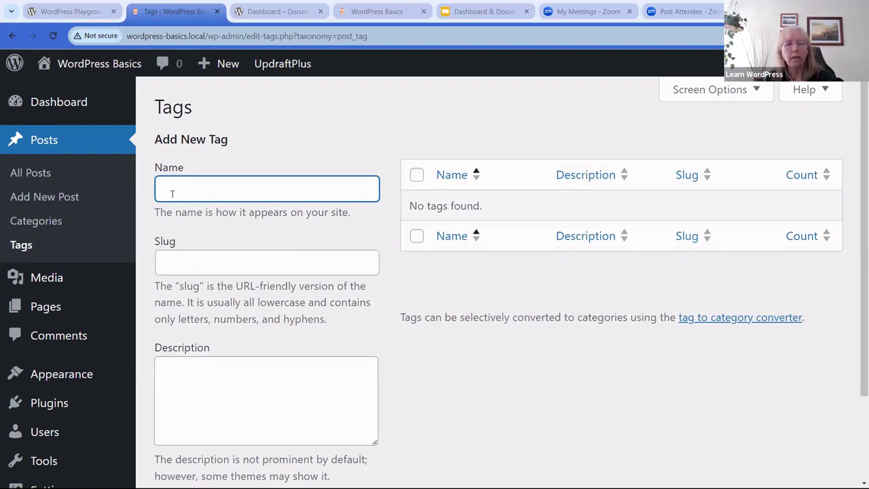
{"action": "type", "text": "frosted cake"}
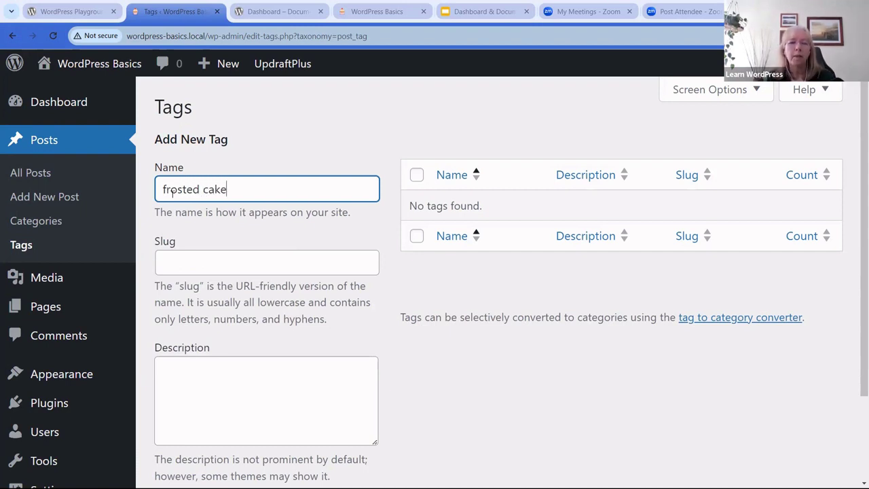
- Clear the text "frosted cake" from the new tag's name
{"action": "key", "text": "BackSpace"}
{"action": "key", "text": "BackSpace"}
{"action": "key", "text": "BackSpace"}
{"action": "key", "text": "BackSpace"}
{"action": "key", "text": "BackSpace"}
{"action": "key", "text": "BackSpace"}
{"action": "key", "text": "BackSpace"}
{"action": "key", "text": "BackSpace"}
{"action": "key", "text": "BackSpace"}
{"action": "key", "text": "BackSpace"}
{"action": "key", "text": "BackSpace"}
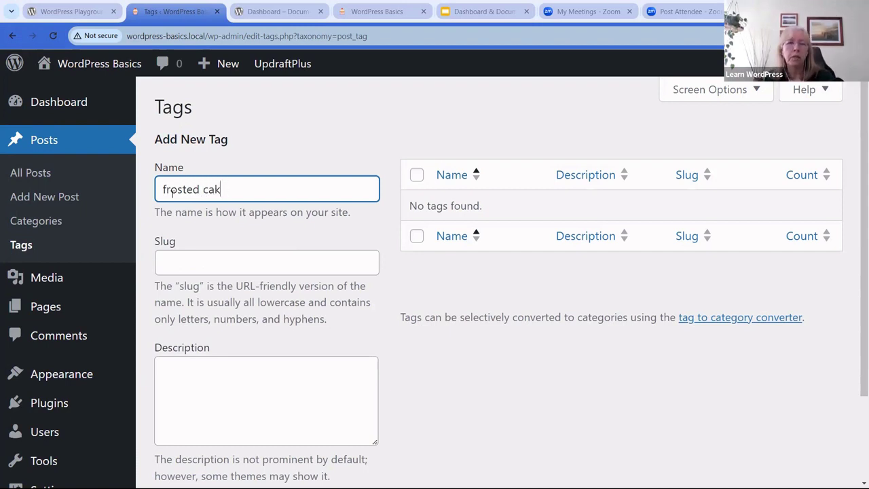
{"action": "key", "text": "BackSpace"}
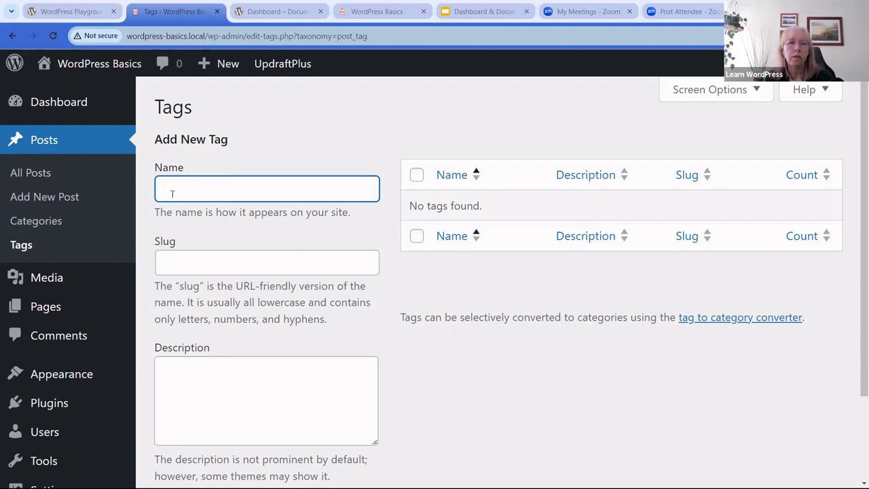
{"action": "type", "text": "pyr"}
{"action": "key", "text": "BackSpace"}
{"action": "key", "text": "BackSpace"}
{"action": "type", "text": "ound"}
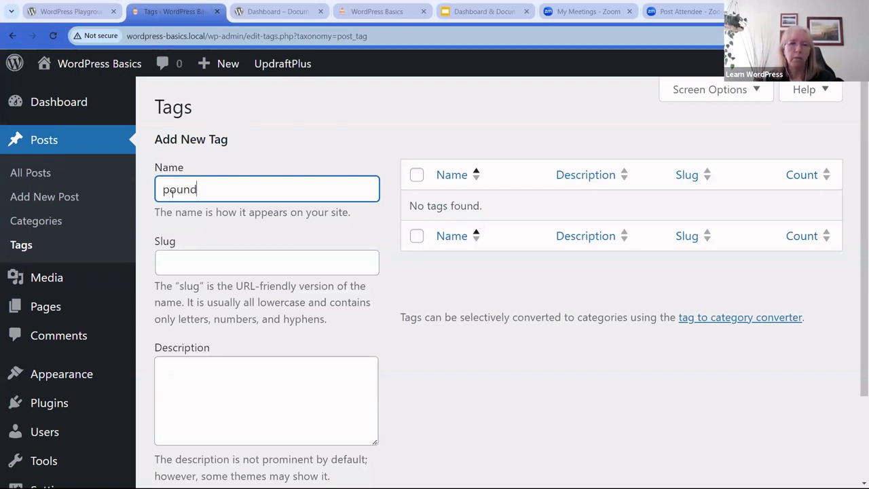
{"action": "type", "text": " cake"}
{"action": "key", "text": "BackSpace"}
{"action": "key", "text": "BackSpace"}
{"action": "key", "text": "BackSpace"}
{"action": "key", "text": "BackSpace"}
{"action": "key", "text": "BackSpace"}
{"action": "key", "text": "BackSpace"}
{"action": "key", "text": "BackSpace"}
{"action": "key", "text": "BackSpace"}
{"action": "key", "text": "BackSpace"}
{"action": "key", "text": "BackSpace"}
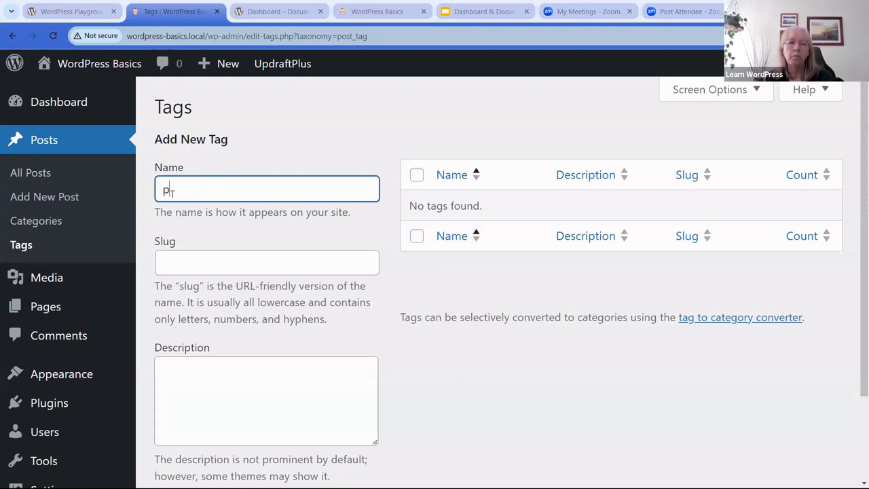
{"action": "type", "text": "birthday"}
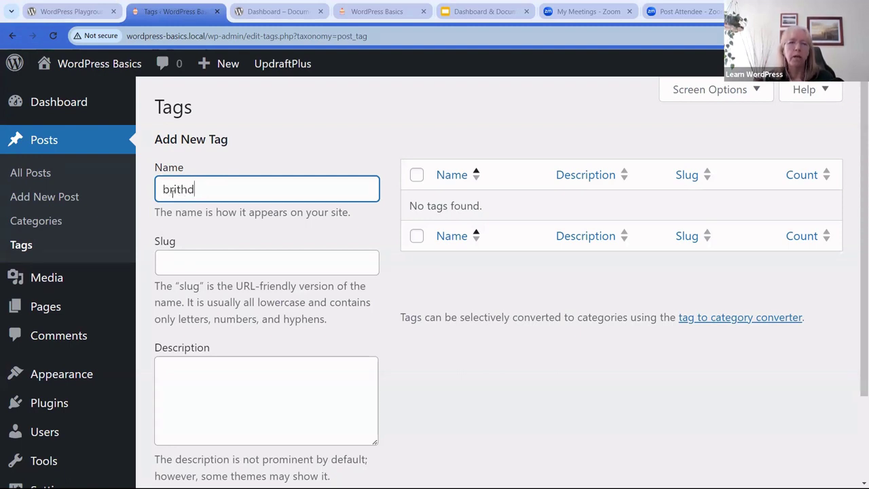
{"action": "key", "text": "BackSpace"}
{"action": "key", "text": "BackSpace"}
{"action": "key", "text": "BackSpace"}
{"action": "key", "text": "BackSpace"}
{"action": "key", "text": "BackSpace"}
{"action": "key", "text": "BackSpace"}
{"action": "key", "text": "BackSpace"}
{"action": "key", "text": "BackSpace"}
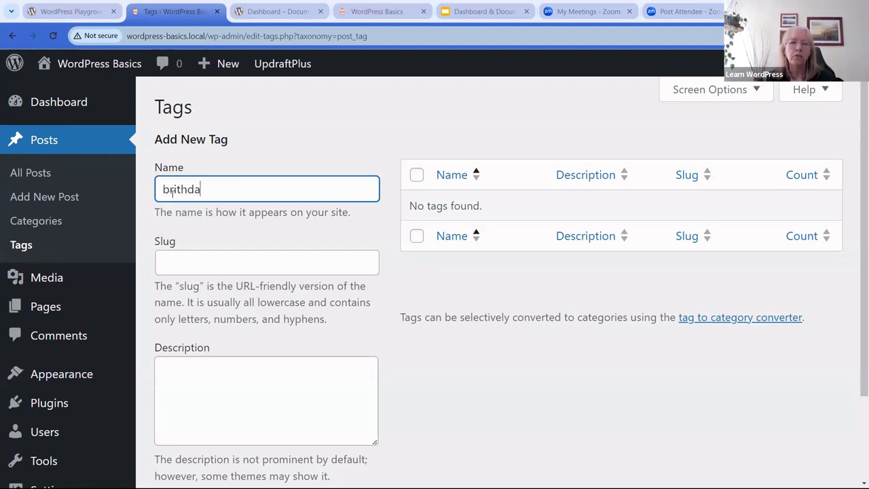
- Add a new post tag named "birthday"
{"action": "type", "text": "birt"}
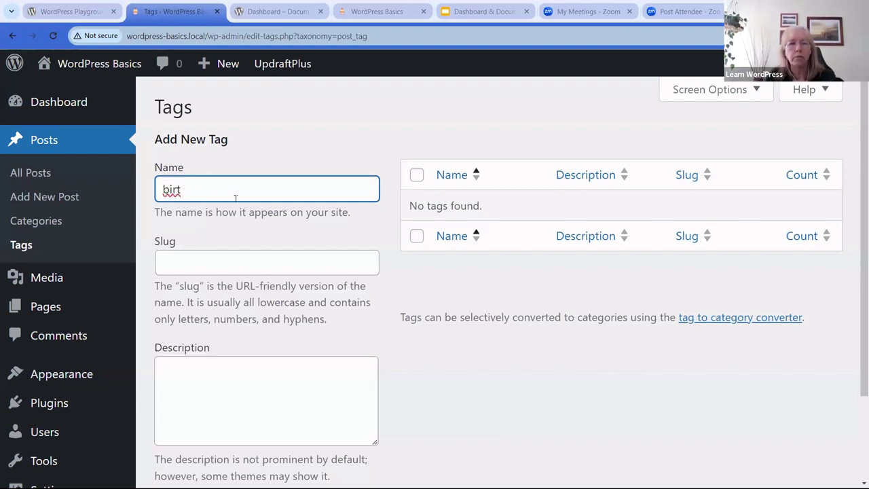
{"action": "type", "text": "hday"}
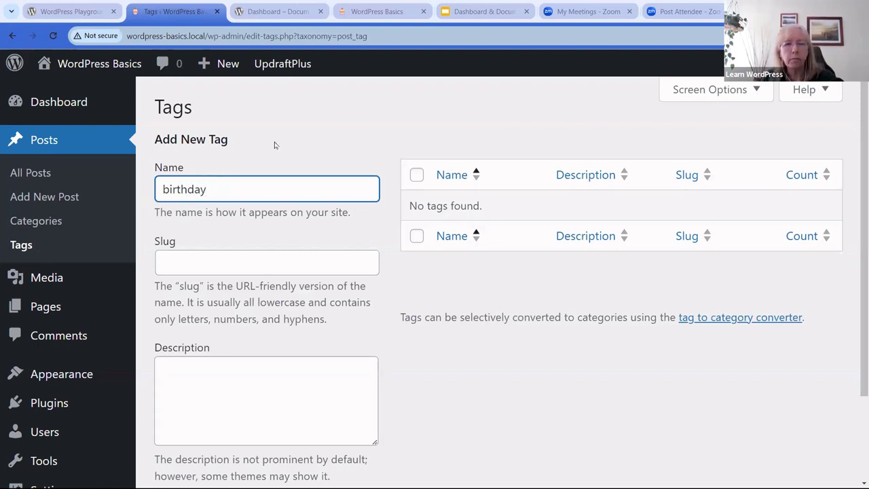
{"action": "scroll", "coordinate": [248, 261], "scroll_direction": "down", "scroll_amount": 2}
{"action": "left_click", "coordinate": [195, 400]}
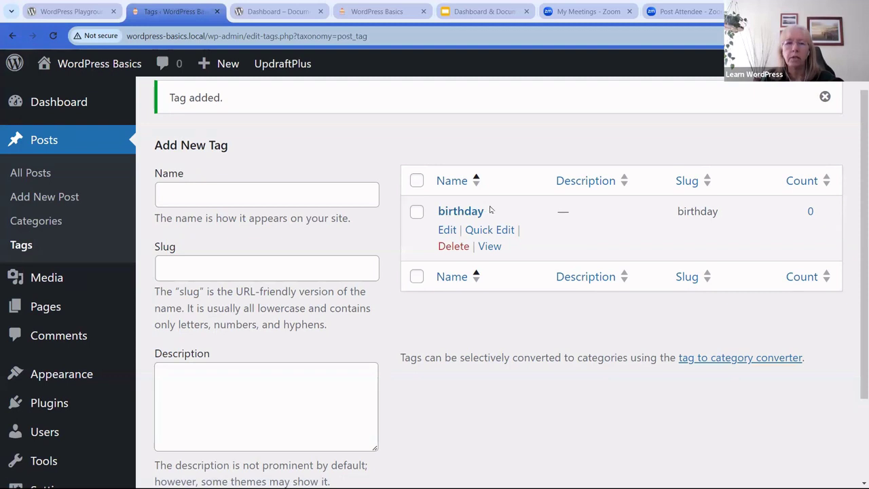
- Add a second post tag named "baking"
{"action": "left_click", "coordinate": [190, 193]}
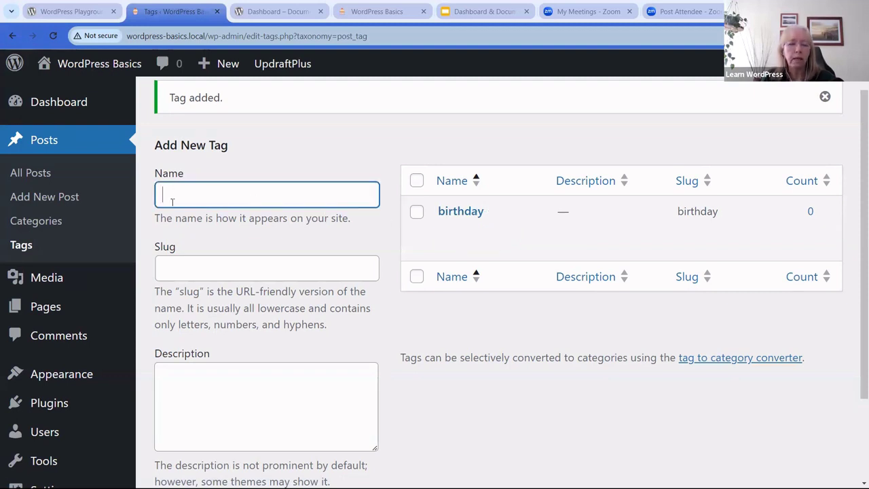
{"action": "type", "text": "baking"}
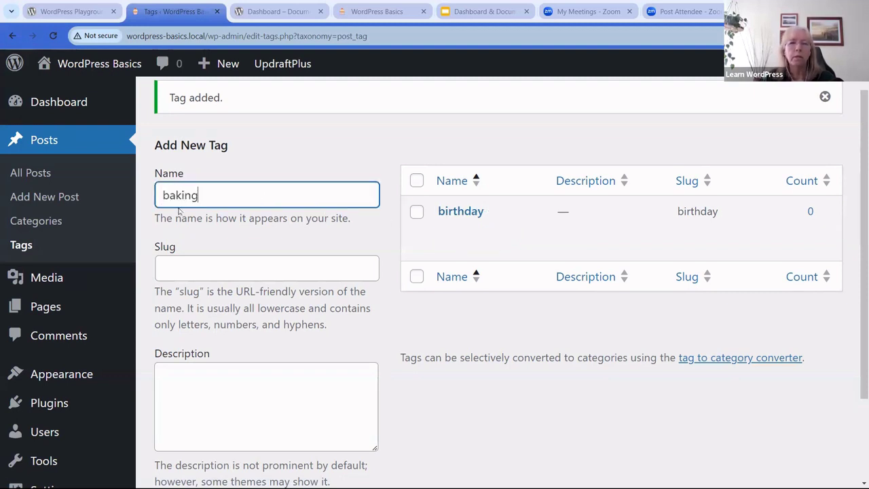
{"action": "key", "text": "Return"}
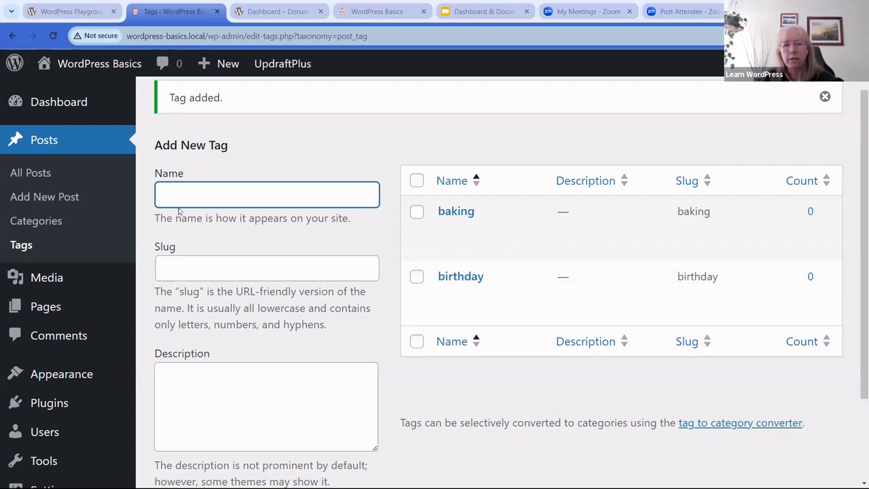
{"action": "left_click", "coordinate": [426, 445]}
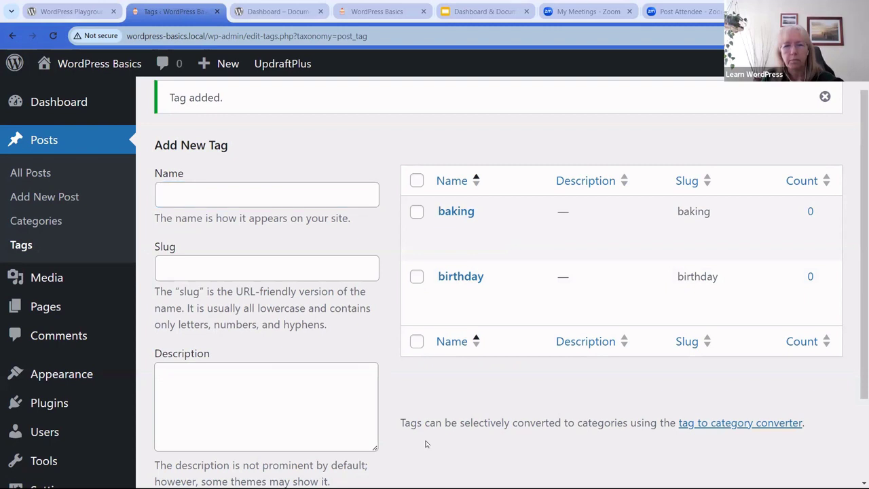
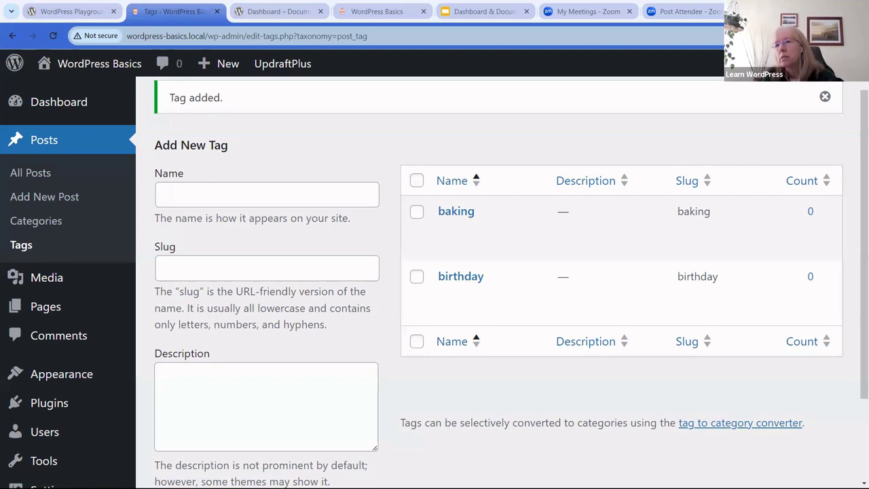
- Examine the Media Library's media type and date filter choices and its list and grid views
{"action": "left_click", "coordinate": [38, 278]}
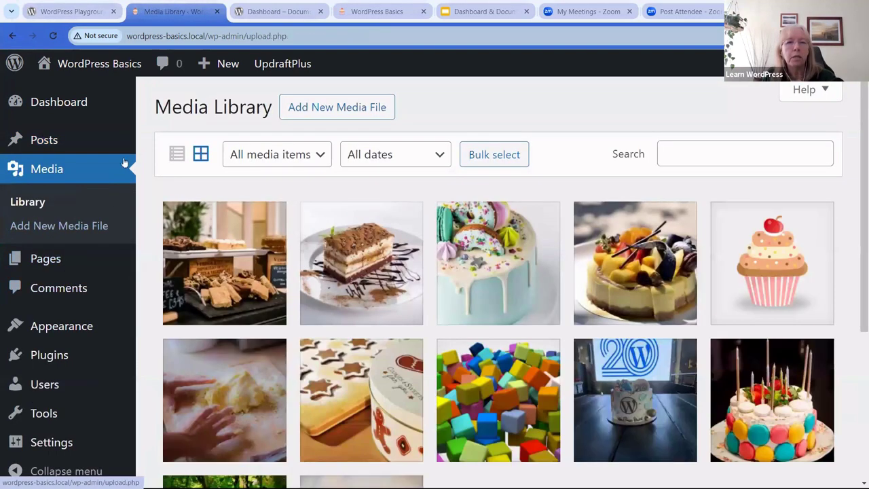
{"action": "left_click", "coordinate": [321, 159]}
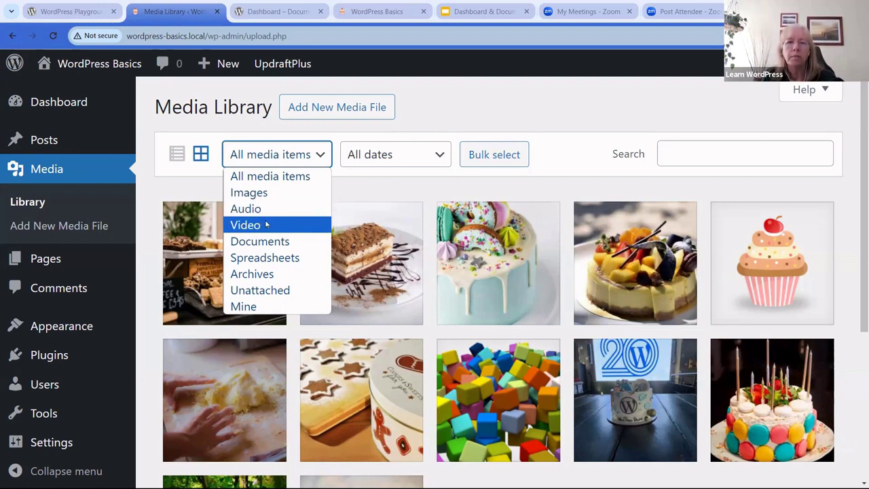
{"action": "left_click", "coordinate": [364, 190]}
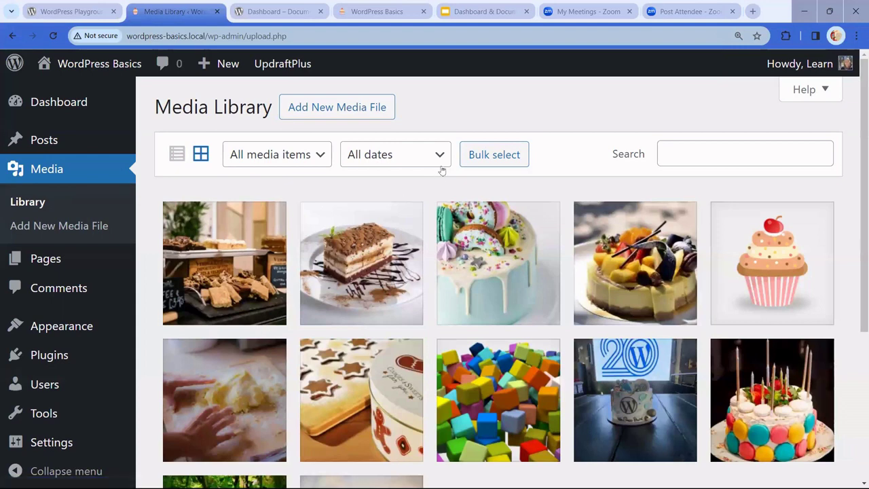
{"action": "left_click", "coordinate": [178, 155]}
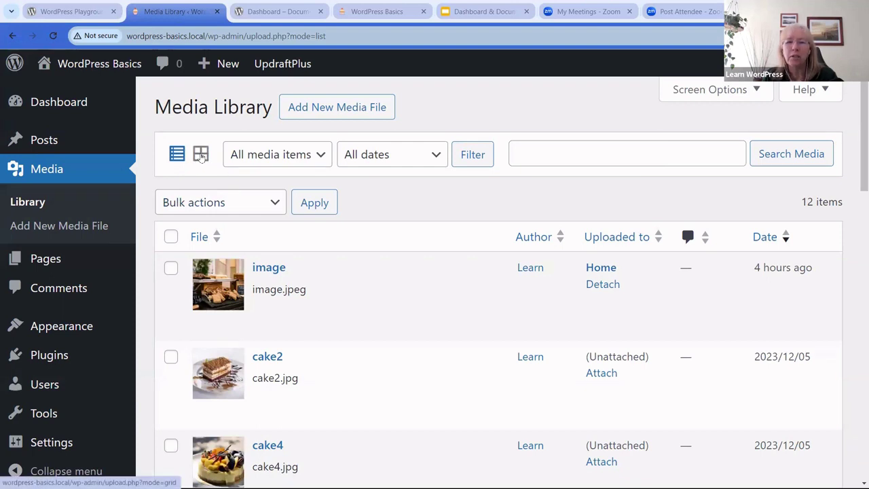
{"action": "left_click", "coordinate": [201, 155]}
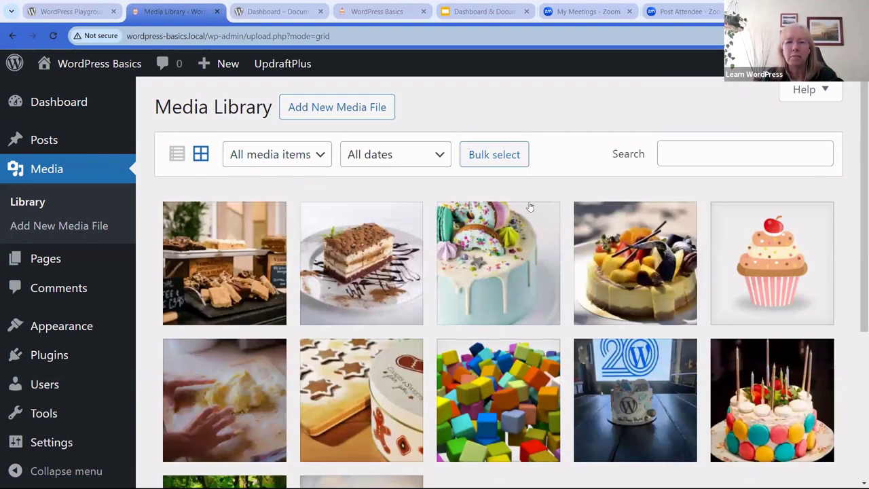
{"action": "left_click", "coordinate": [438, 157]}
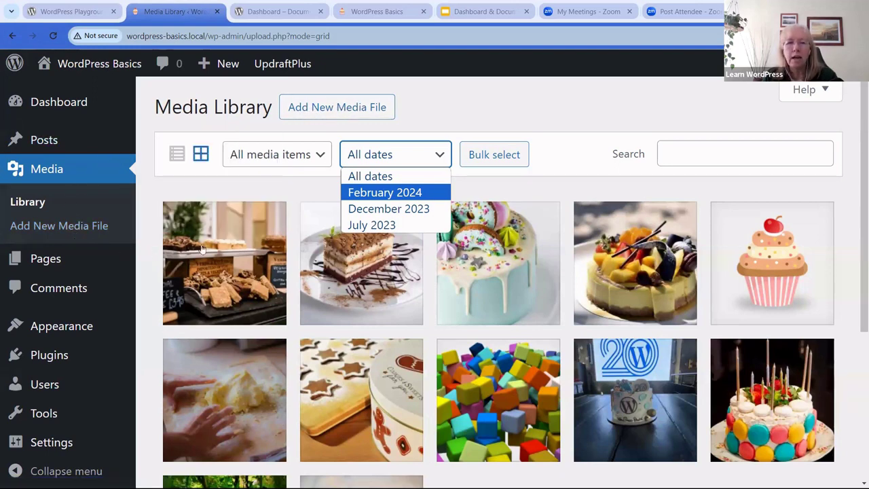
- Look through the full list of the site's pages, and open the comments overview
{"action": "left_click", "coordinate": [43, 261]}
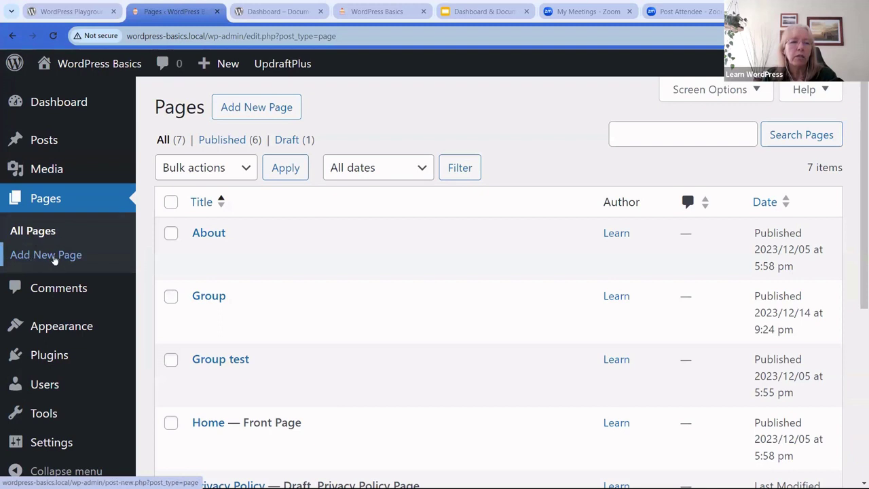
{"action": "scroll", "coordinate": [385, 236], "scroll_direction": "down", "scroll_amount": 2}
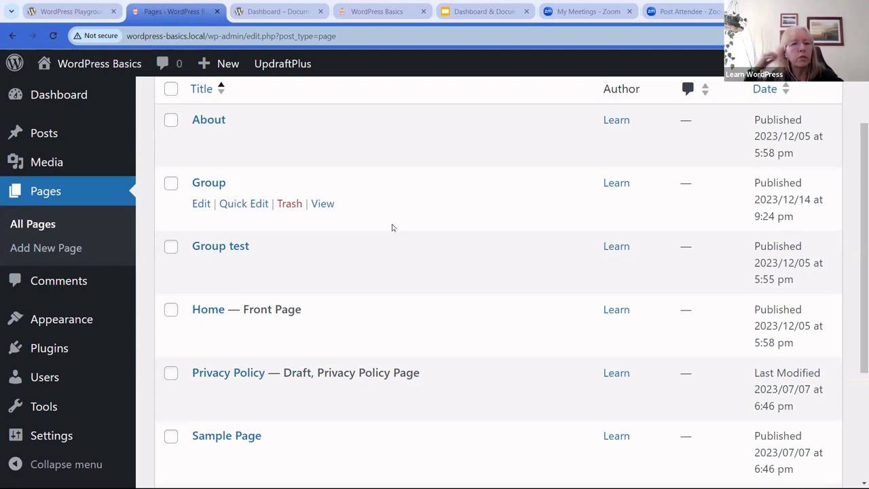
{"action": "scroll", "coordinate": [375, 235], "scroll_direction": "up", "scroll_amount": 2}
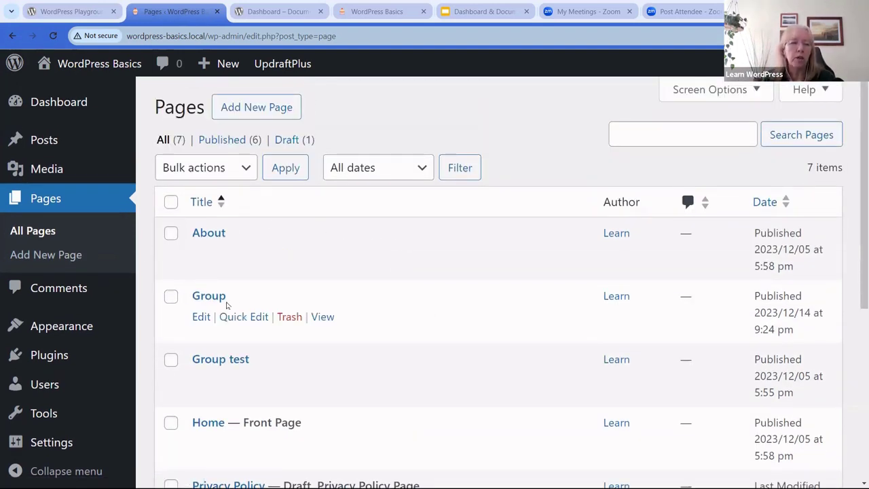
{"action": "scroll", "coordinate": [260, 286], "scroll_direction": "down", "scroll_amount": 3}
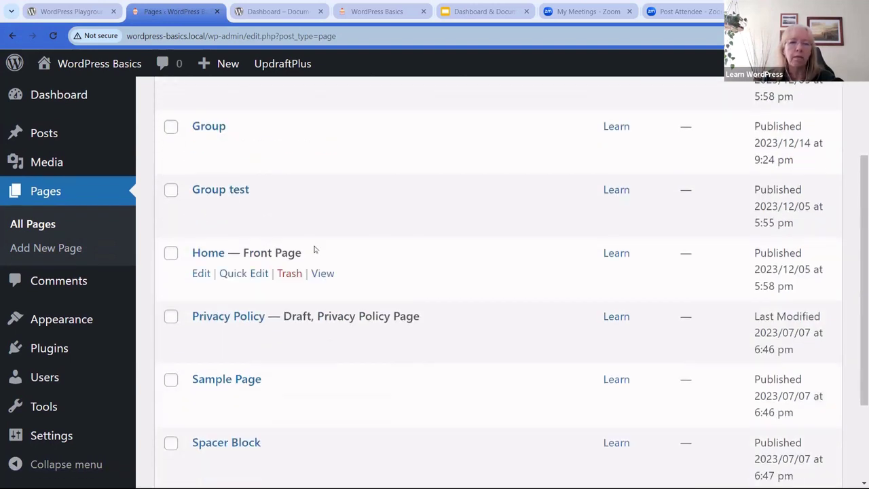
{"action": "scroll", "coordinate": [368, 218], "scroll_direction": "down", "scroll_amount": 2}
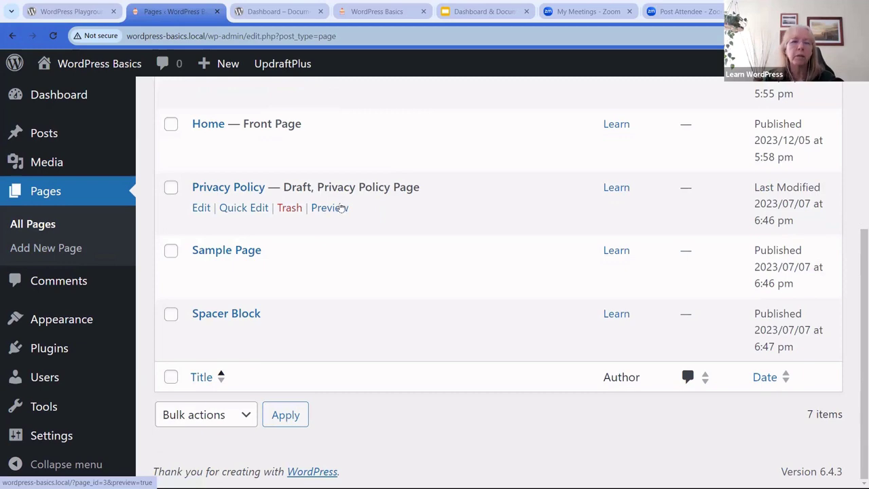
{"action": "scroll", "coordinate": [340, 207], "scroll_direction": "up", "scroll_amount": 5}
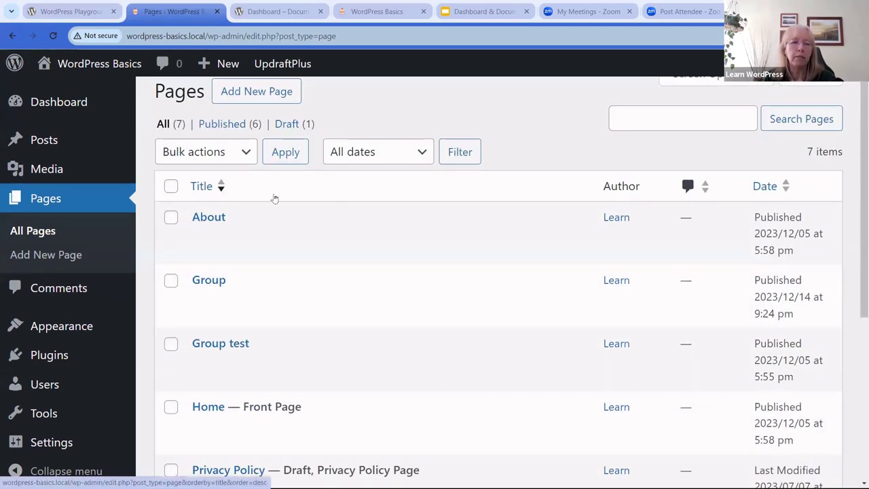
{"action": "left_click", "coordinate": [37, 291]}
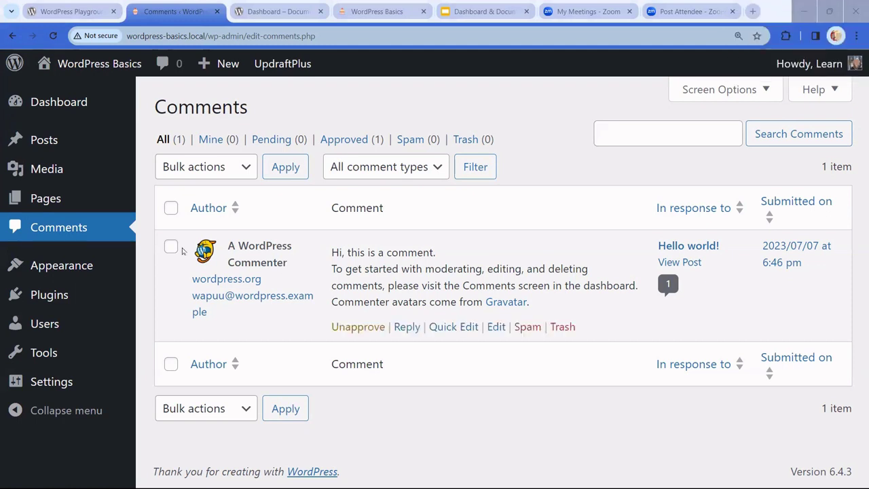
- Examine the installed themes, including the Twenty Twenty-Four theme's details, with the page zoomed out
{"action": "left_click", "coordinate": [47, 266]}
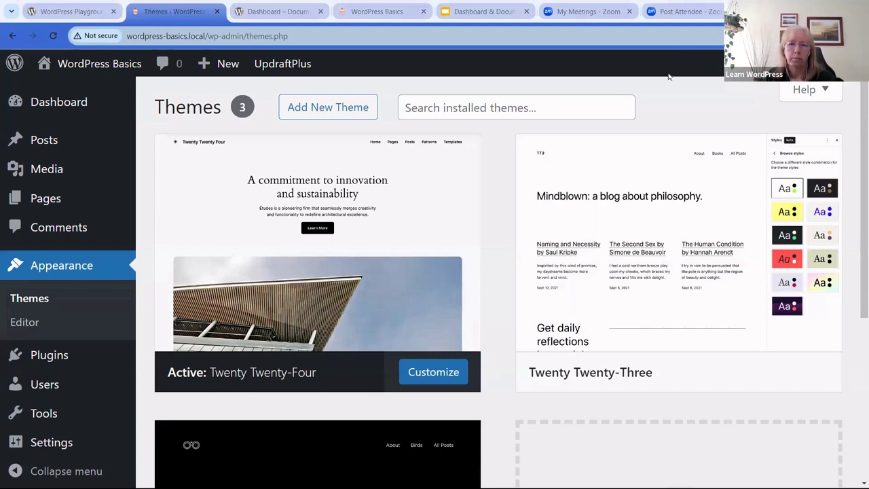
{"action": "left_click", "coordinate": [309, 165]}
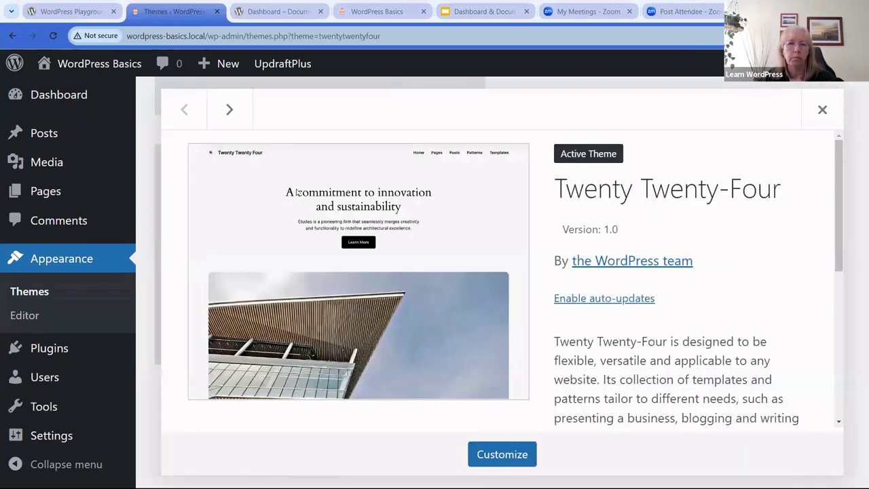
{"action": "left_click", "coordinate": [822, 109]}
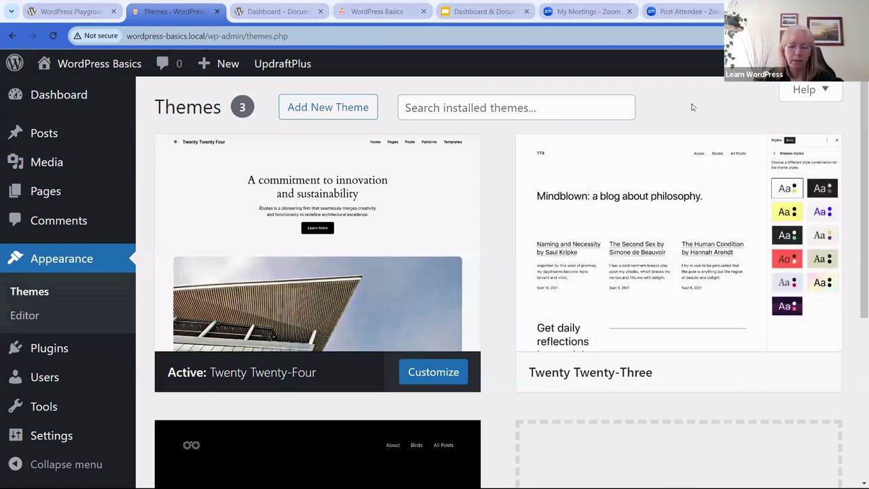
{"action": "key", "text": "ctrl+minus"}
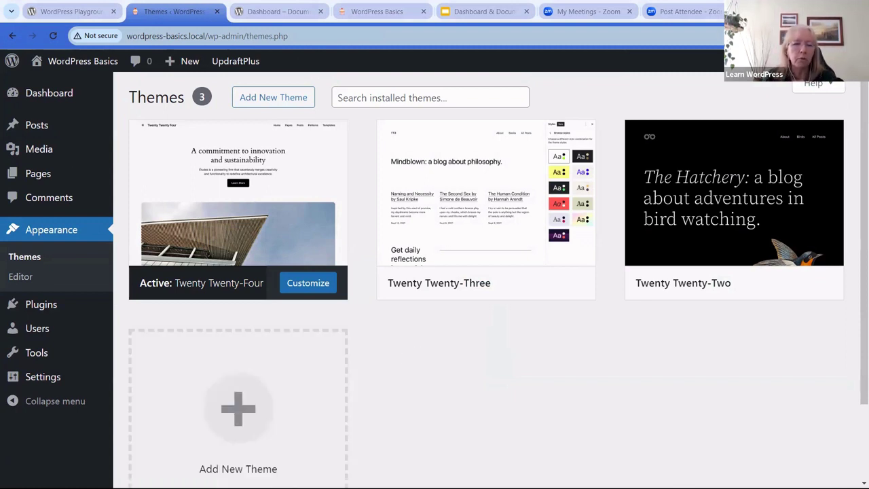
{"action": "mouse_move", "coordinate": [118, 479]}
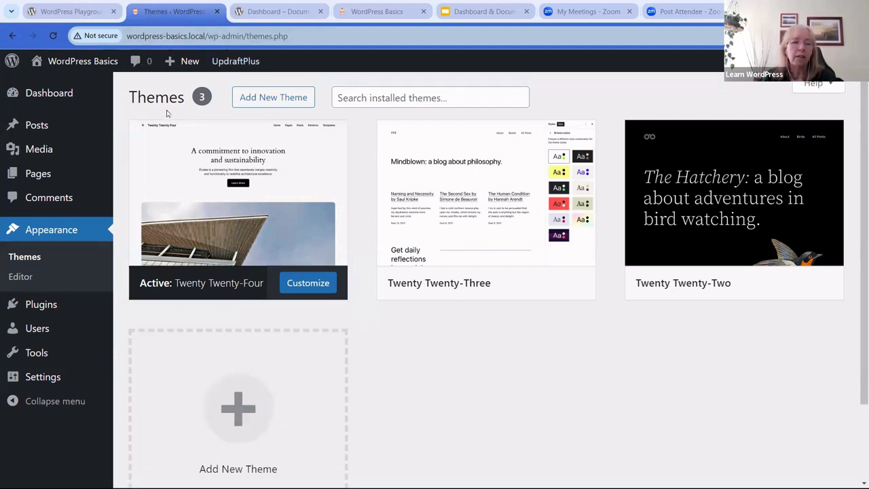
- Switch to the open WordPress Playground page and read what the Playground can be used for
{"action": "left_click", "coordinate": [88, 14]}
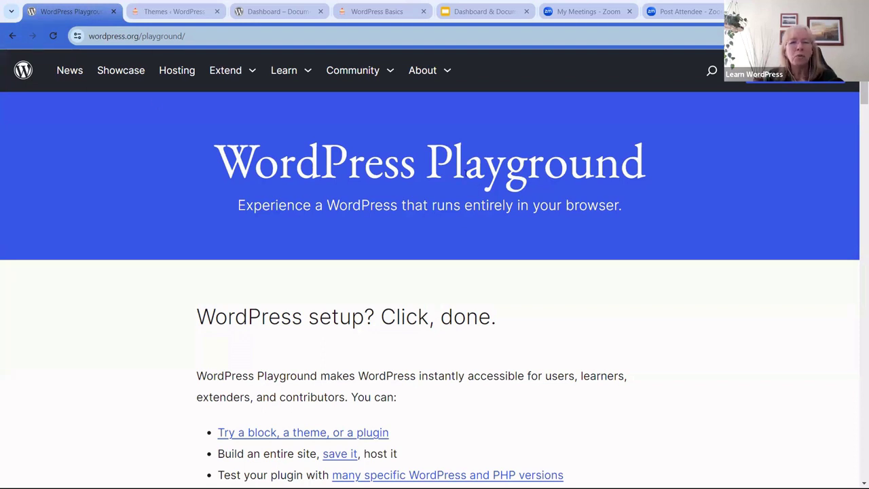
{"action": "scroll", "coordinate": [466, 176], "scroll_direction": "down", "scroll_amount": 2}
{"action": "scroll", "coordinate": [466, 176], "scroll_direction": "up", "scroll_amount": 1}
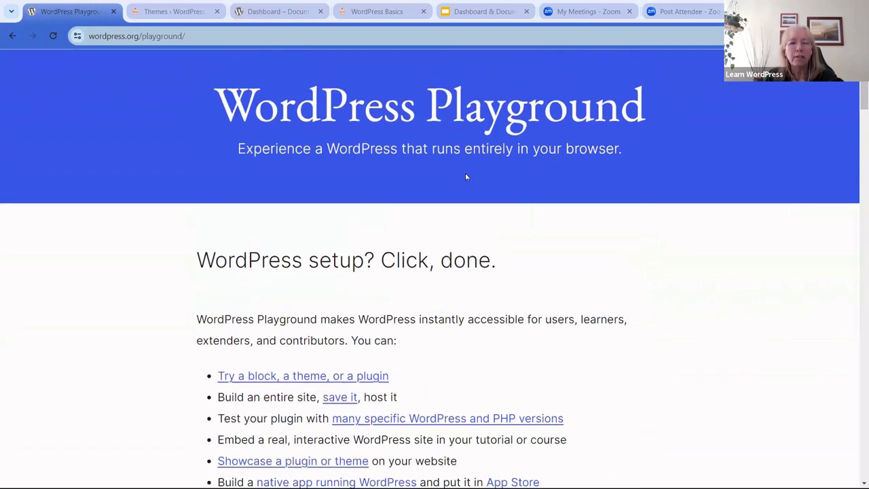
{"action": "scroll", "coordinate": [495, 153], "scroll_direction": "down", "scroll_amount": 4}
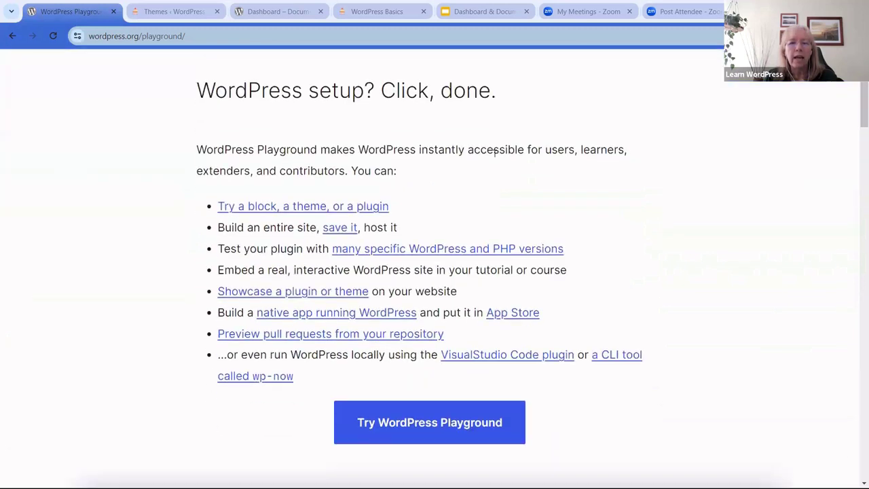
- Launch WordPress Playground from its introduction page and look through the demo site's homepage
{"action": "scroll", "coordinate": [494, 154], "scroll_direction": "down", "scroll_amount": 3}
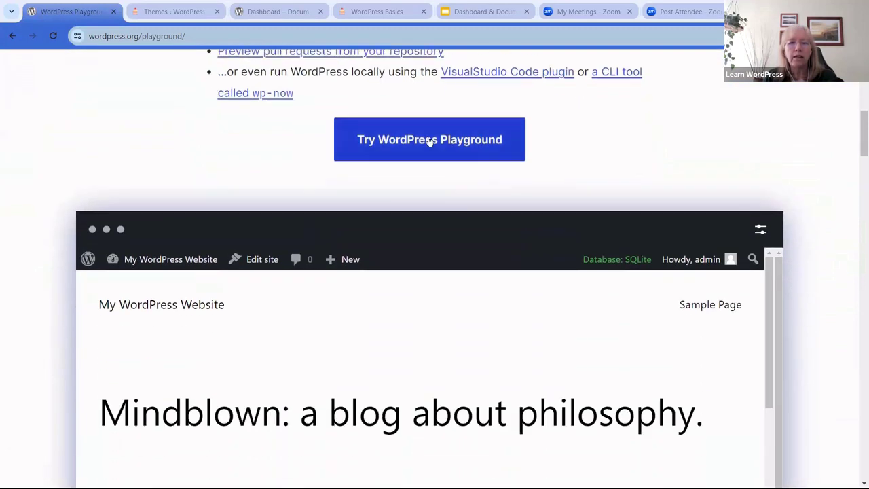
{"action": "left_click", "coordinate": [429, 141]}
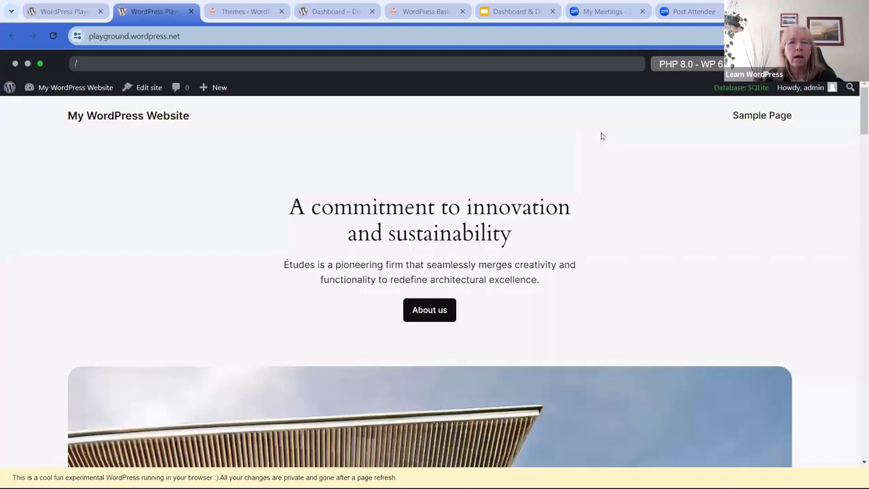
{"action": "scroll", "coordinate": [581, 160], "scroll_direction": "down", "scroll_amount": 3}
{"action": "scroll", "coordinate": [577, 155], "scroll_direction": "up", "scroll_amount": 3}
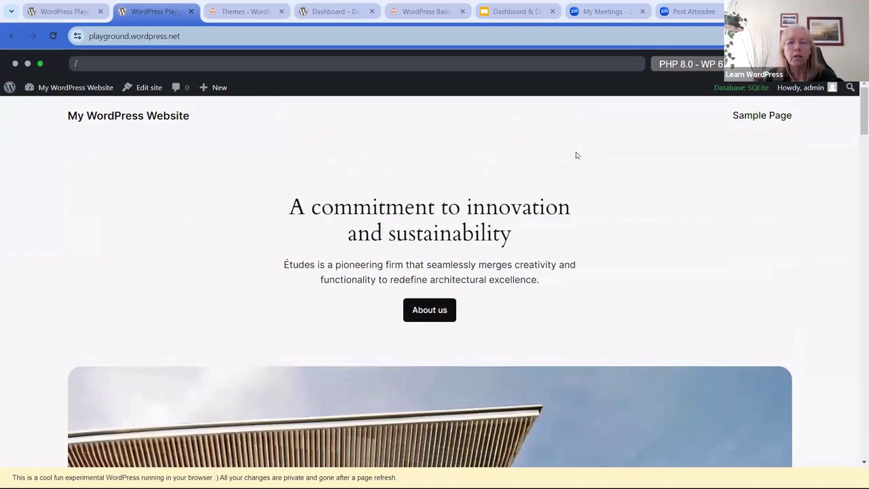
{"action": "scroll", "coordinate": [576, 154], "scroll_direction": "down", "scroll_amount": 7}
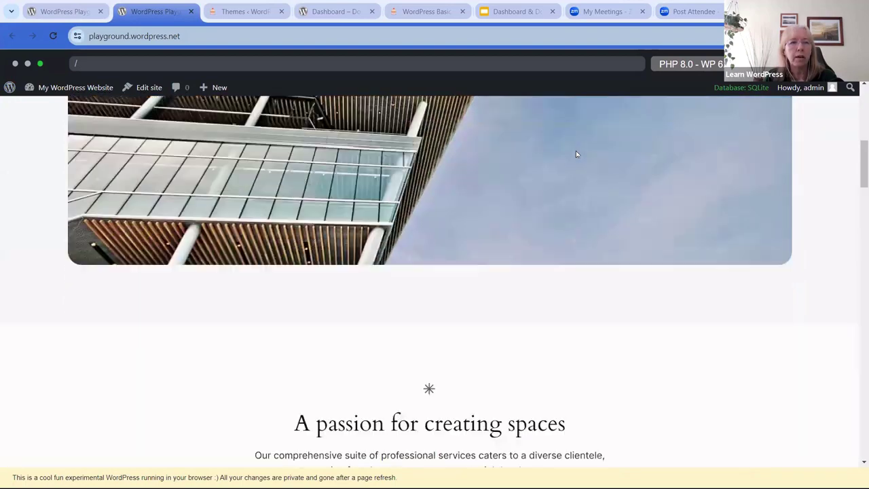
{"action": "scroll", "coordinate": [575, 152], "scroll_direction": "down", "scroll_amount": 3}
{"action": "scroll", "coordinate": [520, 149], "scroll_direction": "up", "scroll_amount": 6}
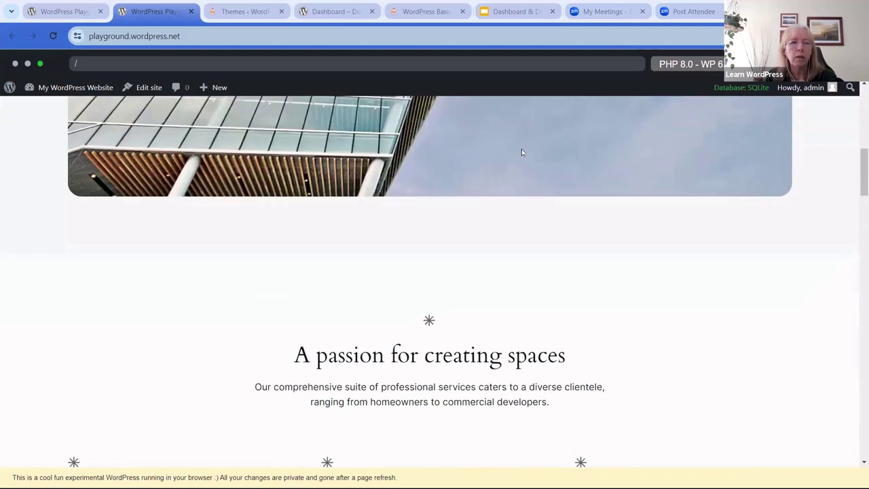
{"action": "scroll", "coordinate": [492, 145], "scroll_direction": "up", "scroll_amount": 3}
- View the Playground site's admin dashboard, then close the Playground site and return to the WordPress Basics themes page
{"action": "mouse_move", "coordinate": [12, 88]}
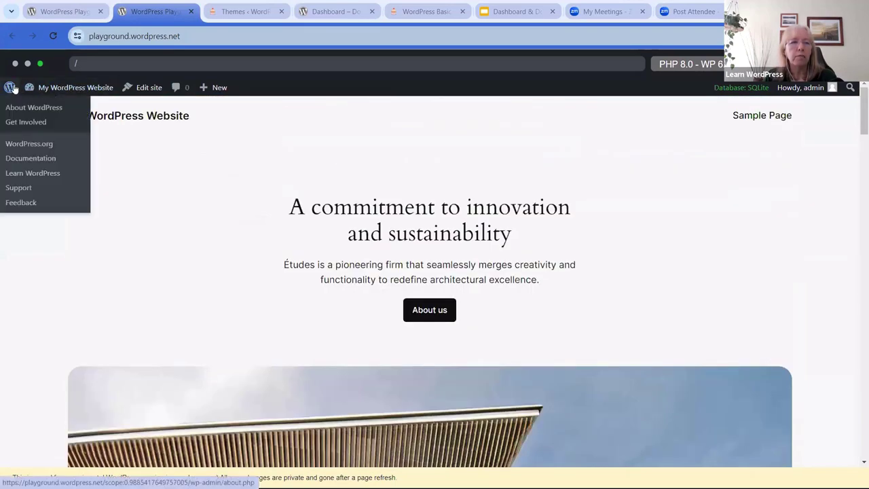
{"action": "left_click", "coordinate": [44, 109]}
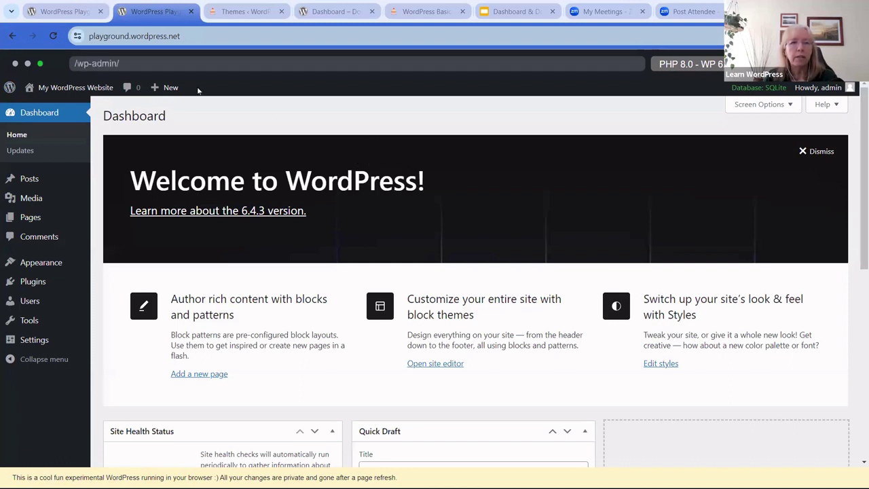
{"action": "left_click", "coordinate": [14, 36]}
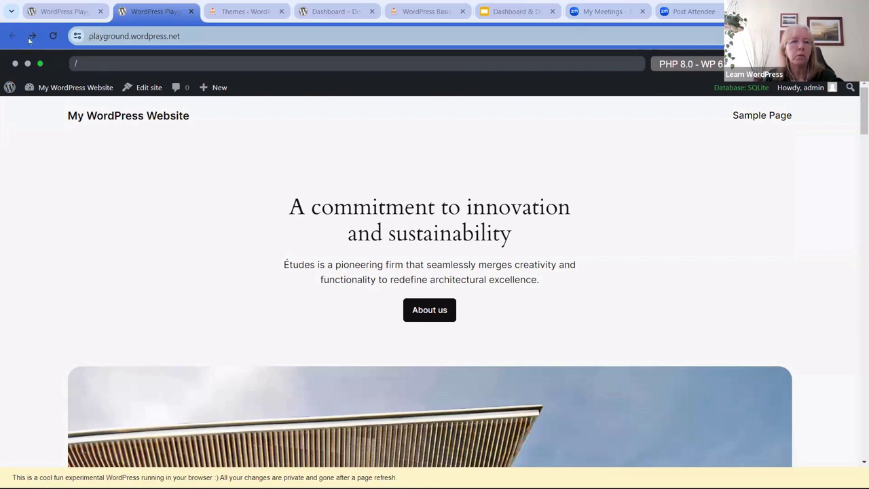
{"action": "left_click", "coordinate": [192, 12]}
{"action": "left_click", "coordinate": [158, 12]}
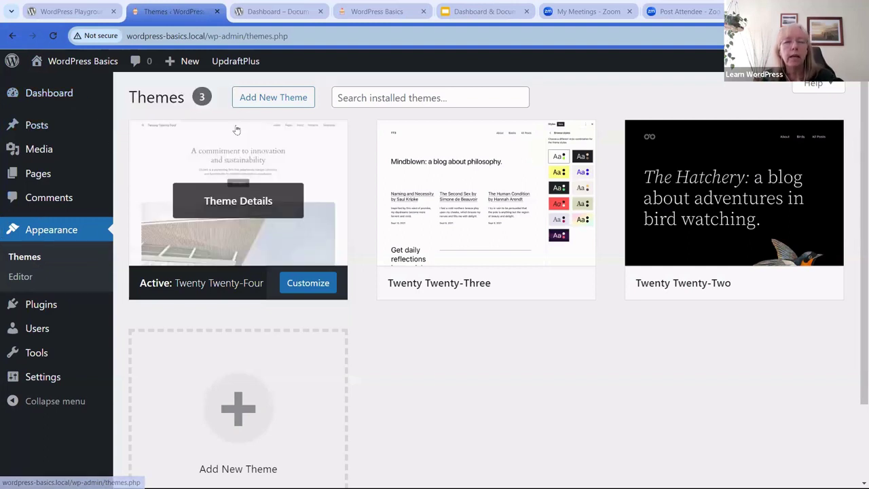
- Browse the themes available to add and examine the Subject, Features and Layout choices of the feature filter
{"action": "mouse_move", "coordinate": [220, 134]}
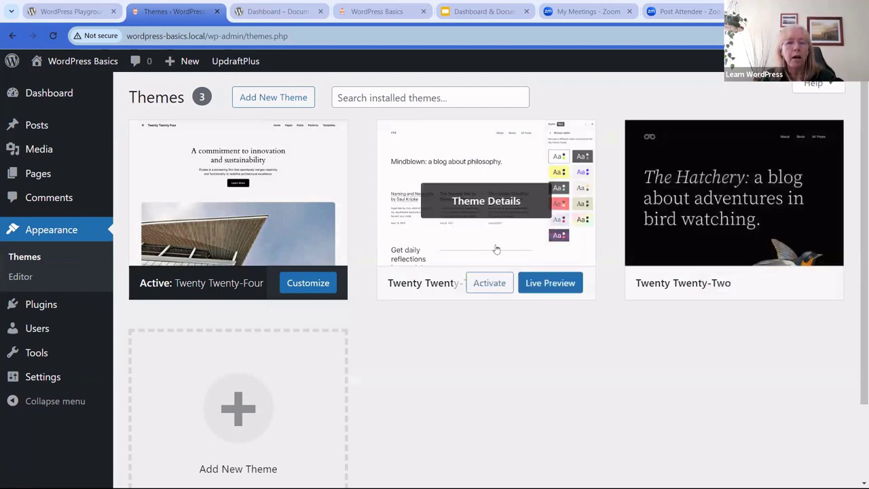
{"action": "left_click", "coordinate": [285, 99]}
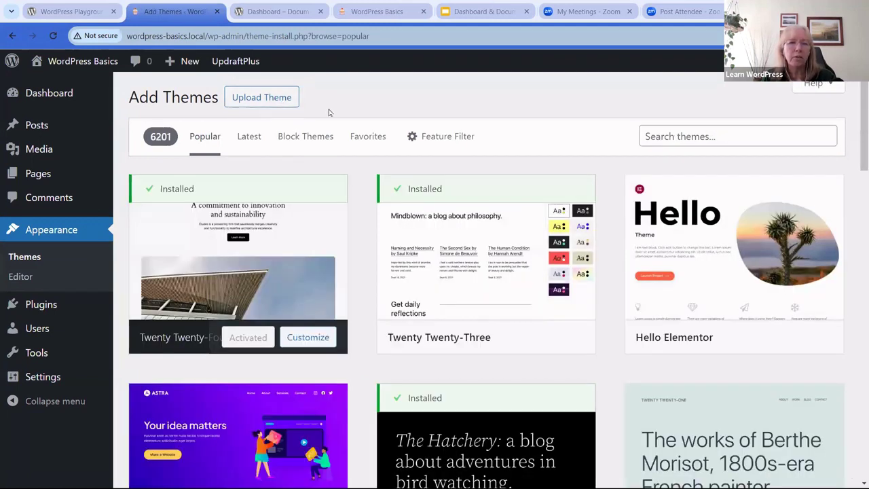
{"action": "left_click", "coordinate": [458, 141]}
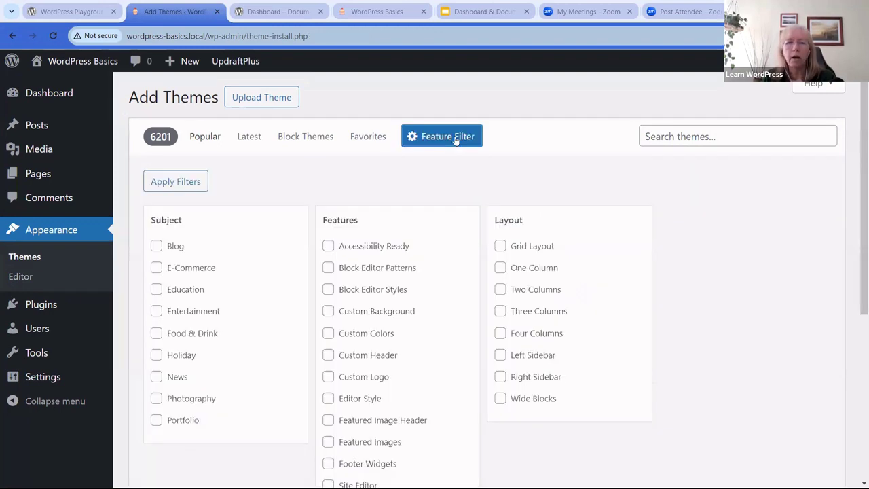
{"action": "scroll", "coordinate": [532, 206], "scroll_direction": "down", "scroll_amount": 2}
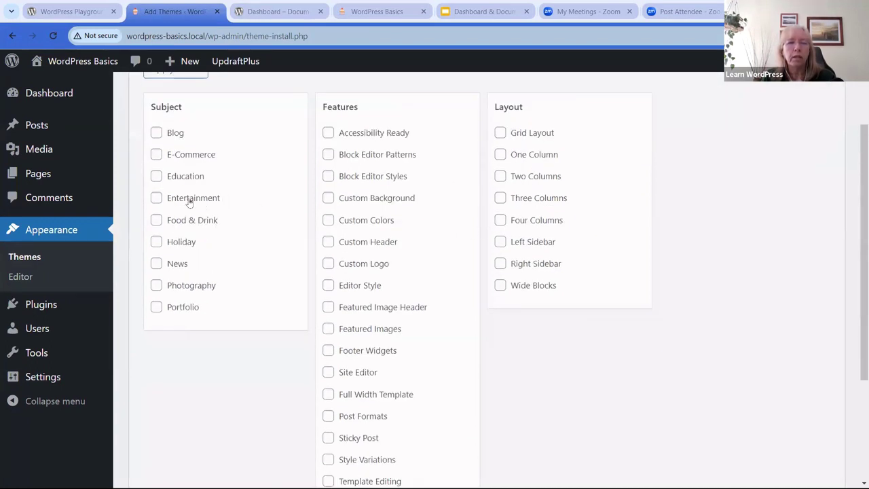
{"action": "scroll", "coordinate": [299, 189], "scroll_direction": "up", "scroll_amount": 2}
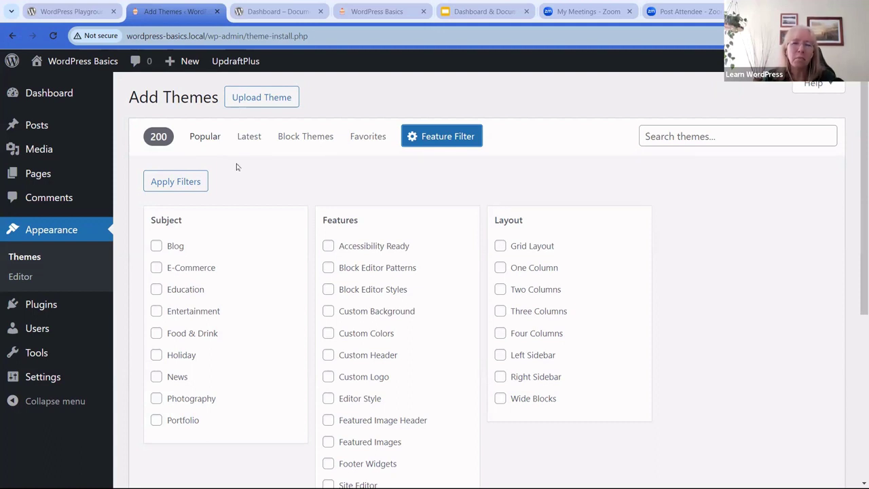
- View the site editor's Design options for the active theme, and return to the dashboard
{"action": "left_click", "coordinate": [61, 235]}
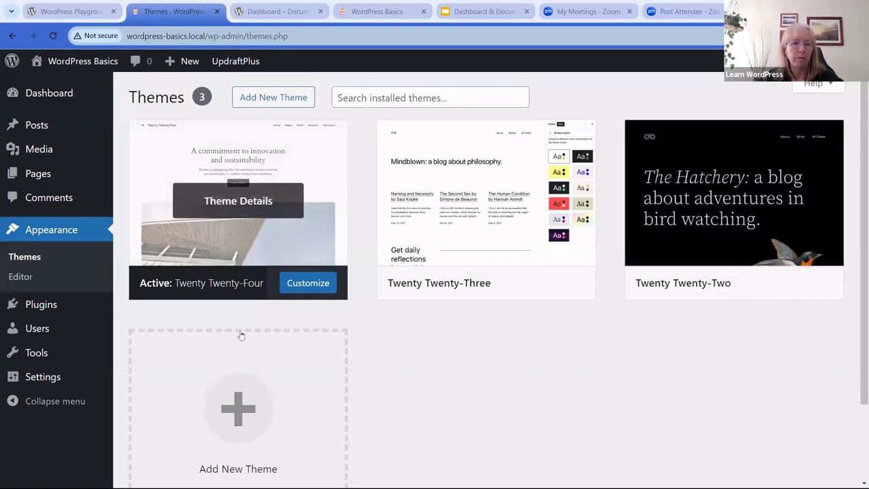
{"action": "left_click", "coordinate": [21, 278]}
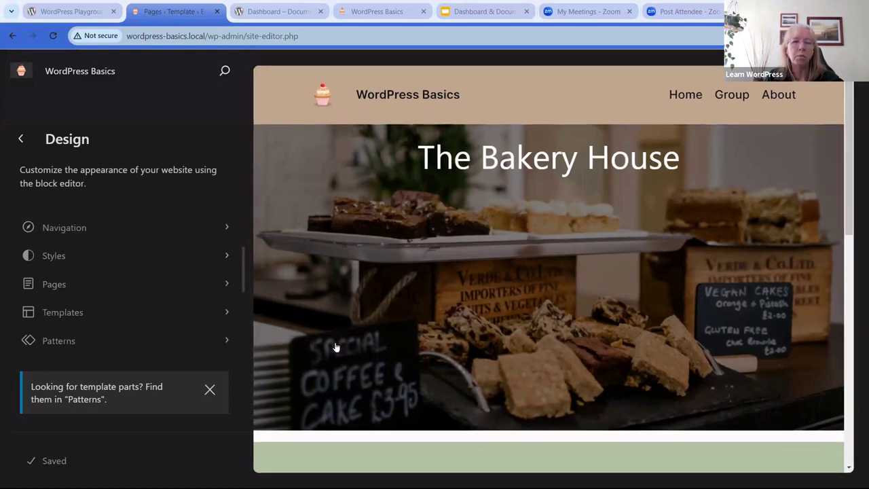
{"action": "left_click", "coordinate": [20, 140]}
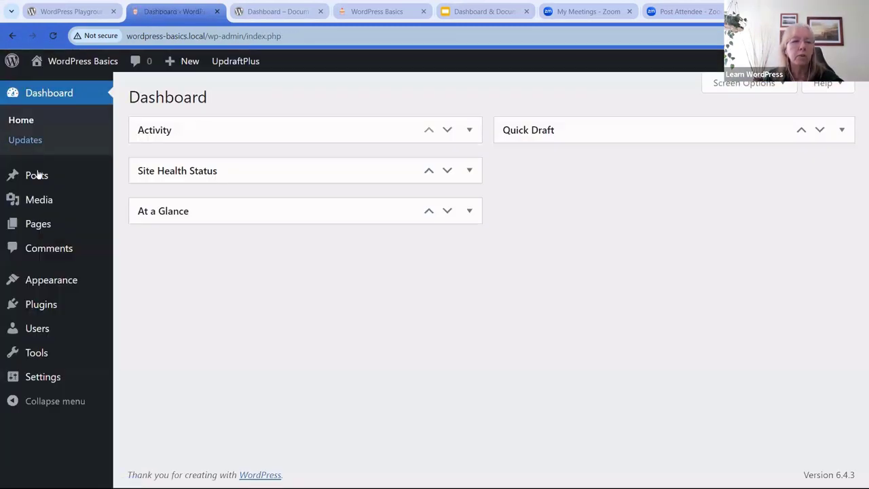
{"action": "mouse_move", "coordinate": [29, 289]}
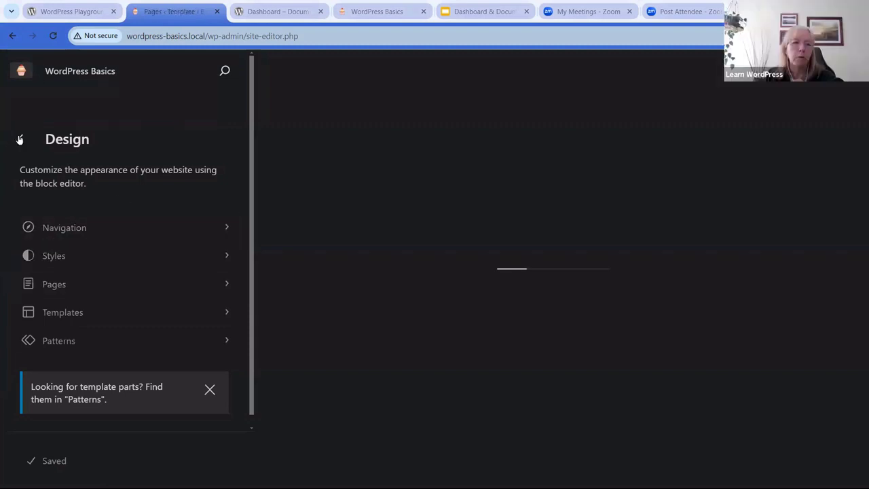
{"action": "left_click", "coordinate": [21, 139]}
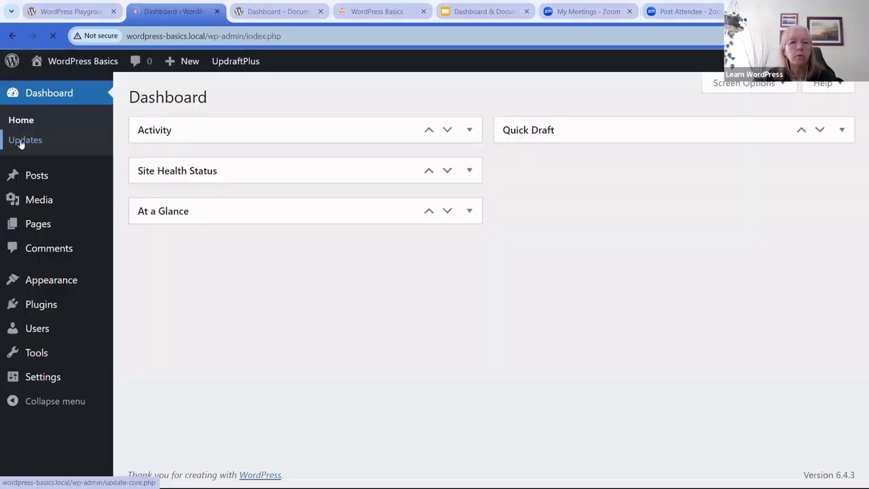
- Open the Home page for editing and examine its page settings, including Page Attributes
{"action": "left_click", "coordinate": [37, 225]}
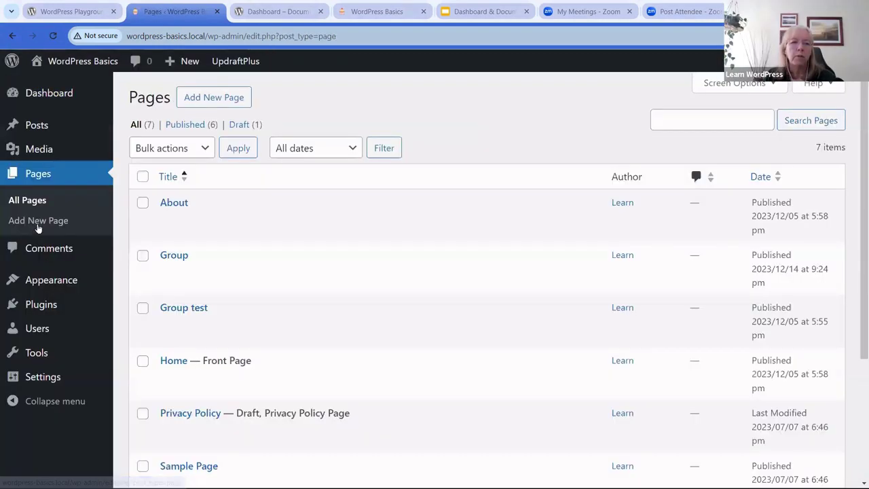
{"action": "left_click", "coordinate": [178, 362]}
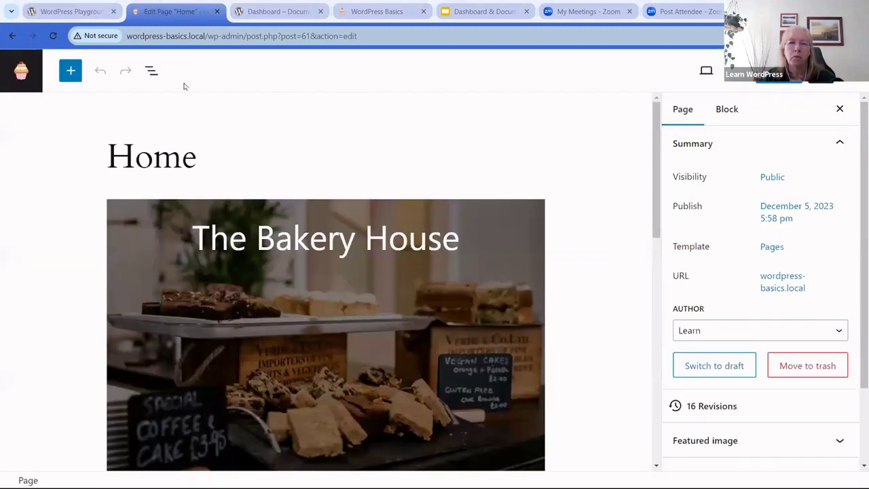
{"action": "scroll", "coordinate": [784, 307], "scroll_direction": "down", "scroll_amount": 1}
{"action": "scroll", "coordinate": [785, 307], "scroll_direction": "down", "scroll_amount": 2}
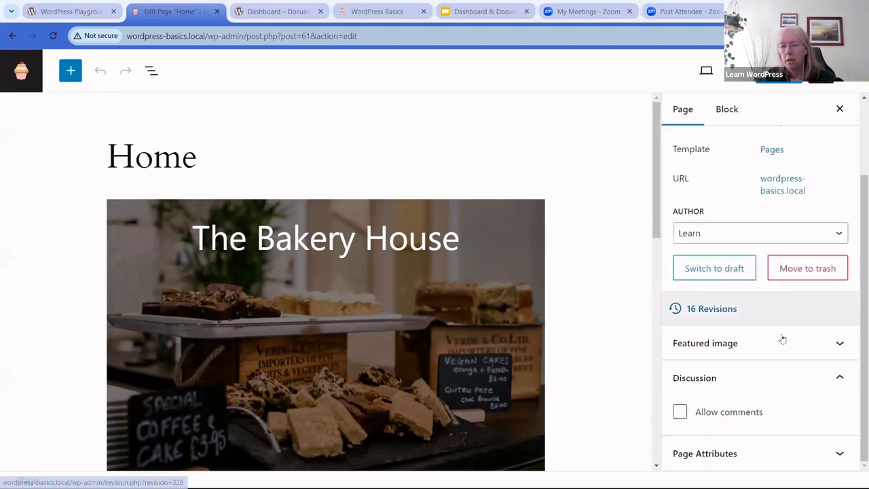
{"action": "left_click", "coordinate": [839, 453]}
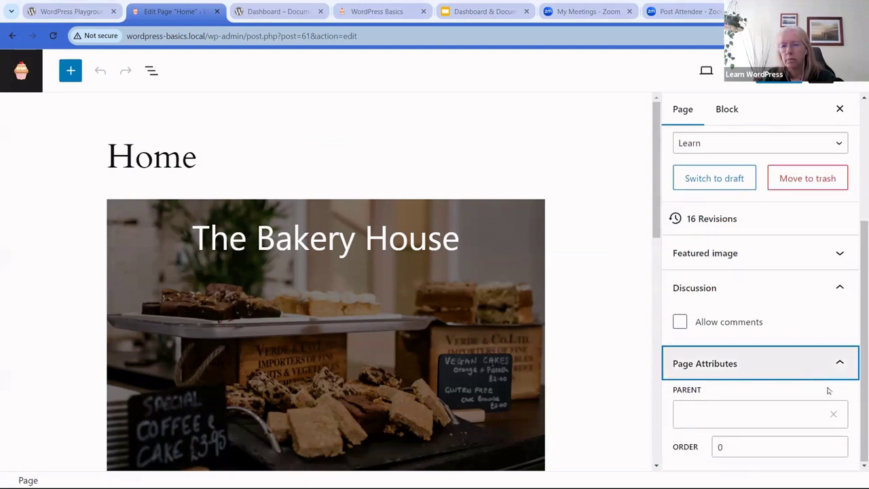
{"action": "left_click", "coordinate": [840, 364]}
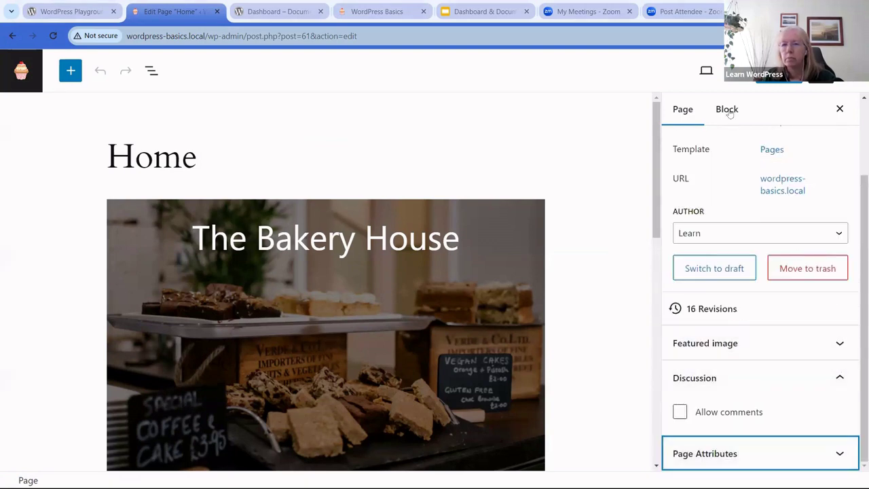
- Select the "The Bakery House" heading and examine its block settings, including the Advanced section
{"action": "left_click", "coordinate": [409, 238]}
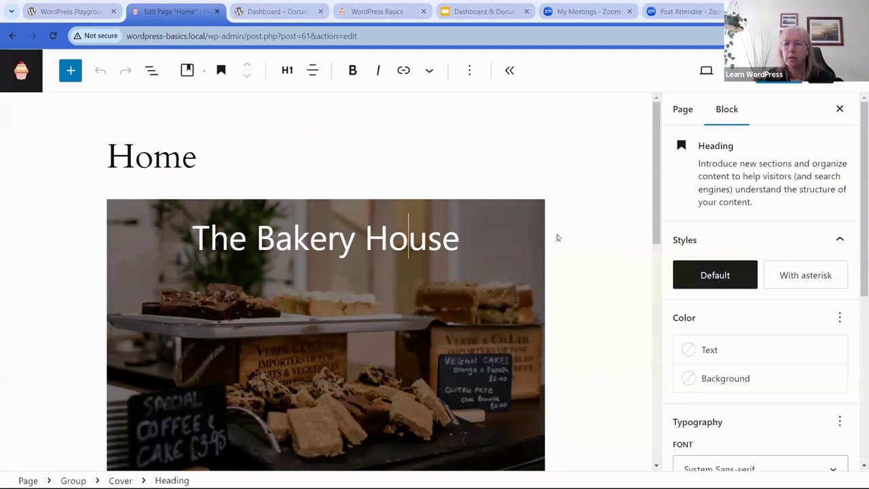
{"action": "scroll", "coordinate": [794, 326], "scroll_direction": "down", "scroll_amount": 5}
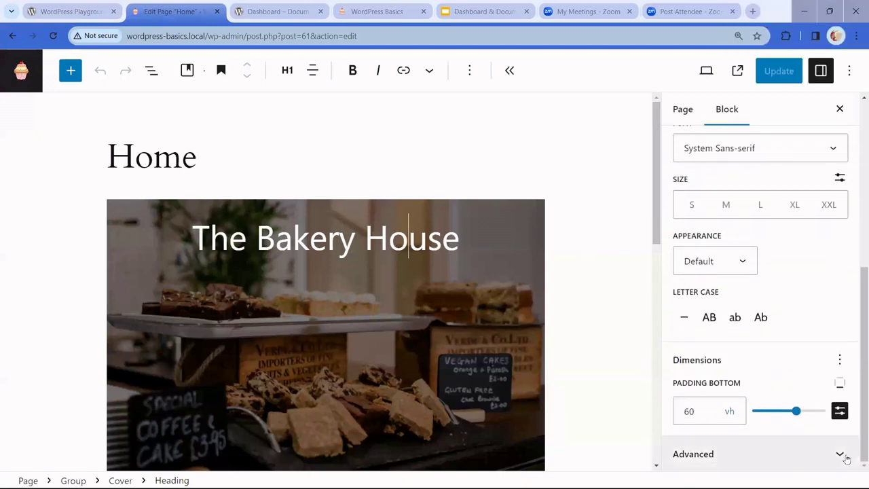
{"action": "left_click", "coordinate": [841, 454]}
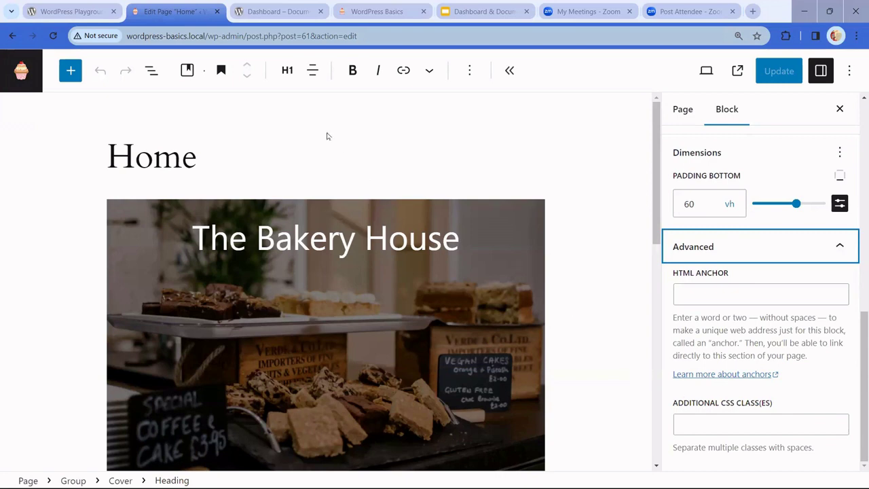
{"action": "left_click", "coordinate": [322, 211]}
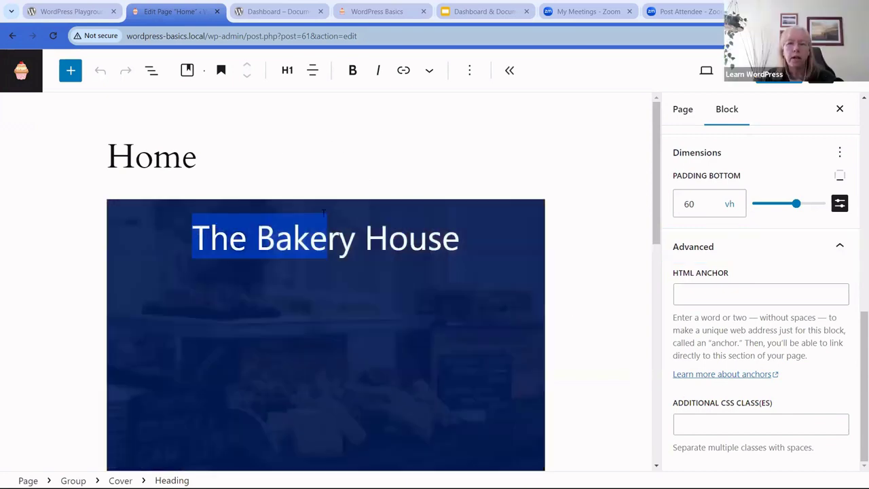
- Select the Cover block through the List View, examine its settings including Advanced, and return to the pages list
{"action": "left_click", "coordinate": [152, 70]}
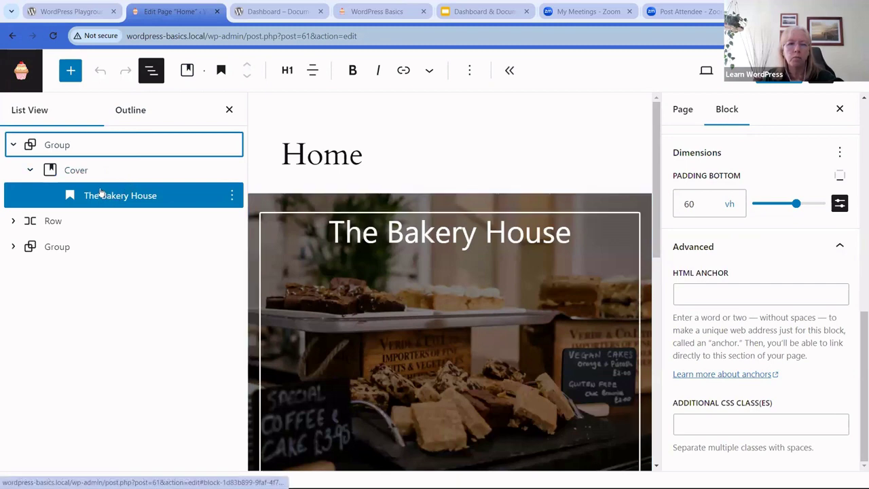
{"action": "left_click", "coordinate": [83, 171]}
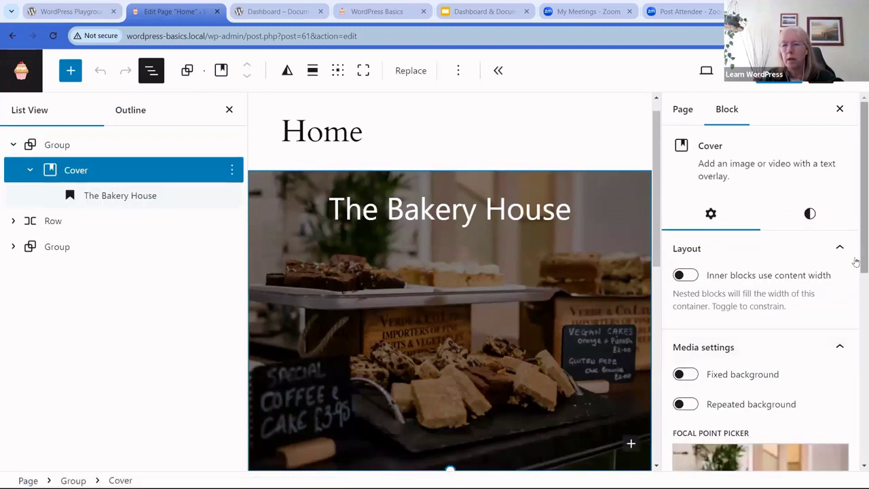
{"action": "scroll", "coordinate": [857, 248], "scroll_direction": "down", "scroll_amount": 1}
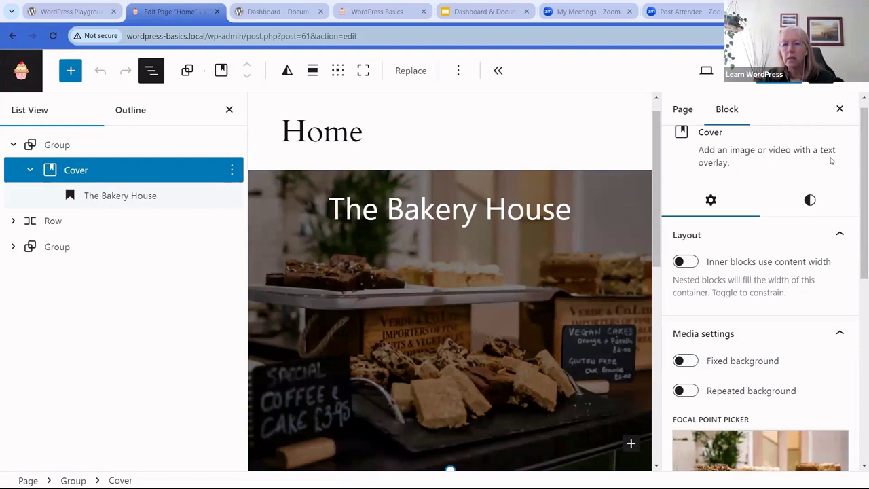
{"action": "scroll", "coordinate": [713, 130], "scroll_direction": "up", "scroll_amount": 1}
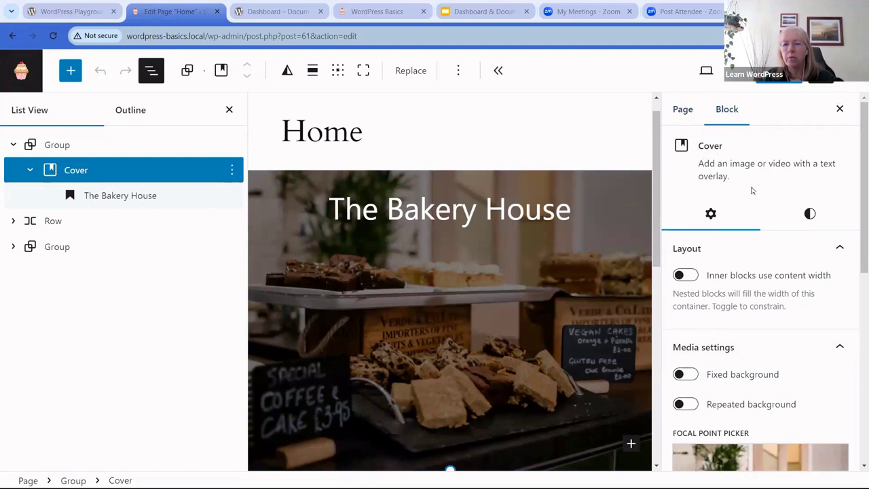
{"action": "scroll", "coordinate": [837, 400], "scroll_direction": "down", "scroll_amount": 5}
{"action": "scroll", "coordinate": [836, 401], "scroll_direction": "down", "scroll_amount": 2}
{"action": "left_click", "coordinate": [837, 390]}
{"action": "scroll", "coordinate": [770, 349], "scroll_direction": "down", "scroll_amount": 4}
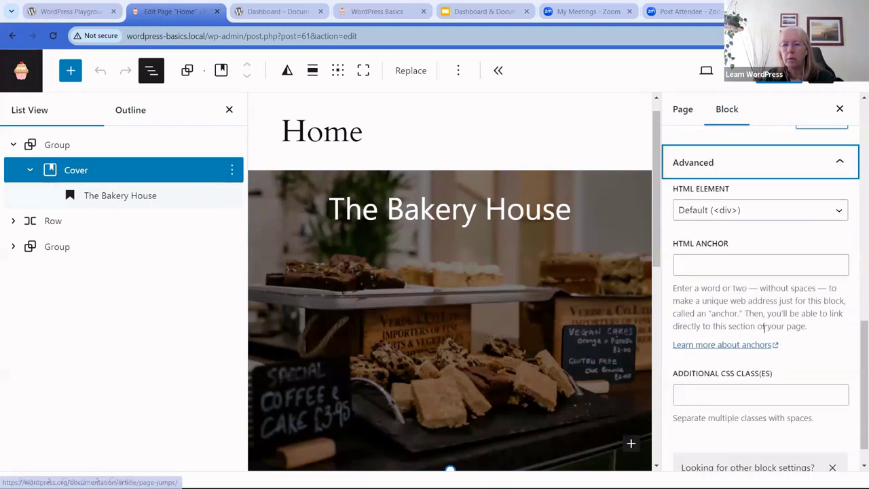
{"action": "scroll", "coordinate": [715, 356], "scroll_direction": "down", "scroll_amount": 1}
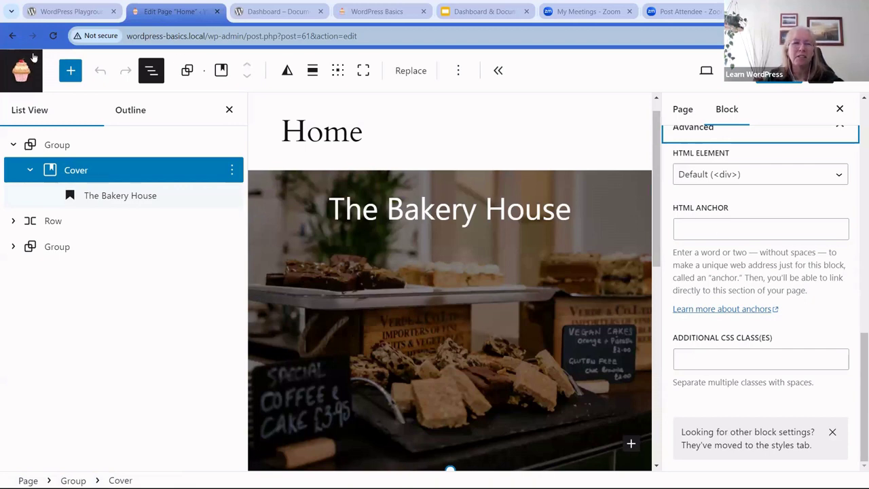
{"action": "left_click", "coordinate": [13, 37]}
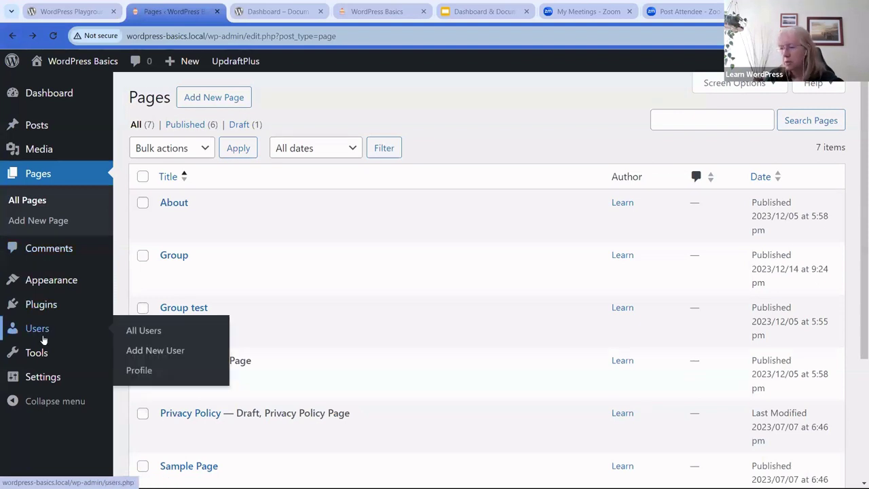
- View the installed plugins, and search the plugins available to add for "form"
{"action": "mouse_move", "coordinate": [29, 349]}
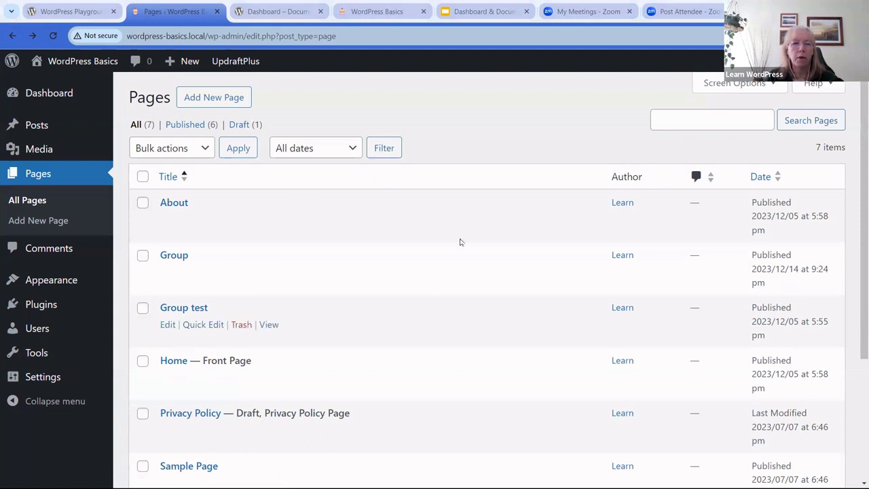
{"action": "left_click", "coordinate": [30, 309]}
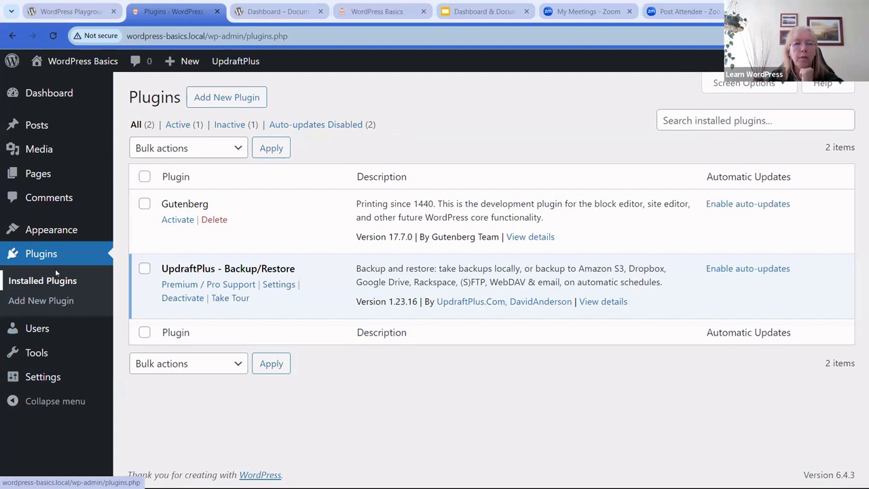
{"action": "left_click", "coordinate": [221, 100]}
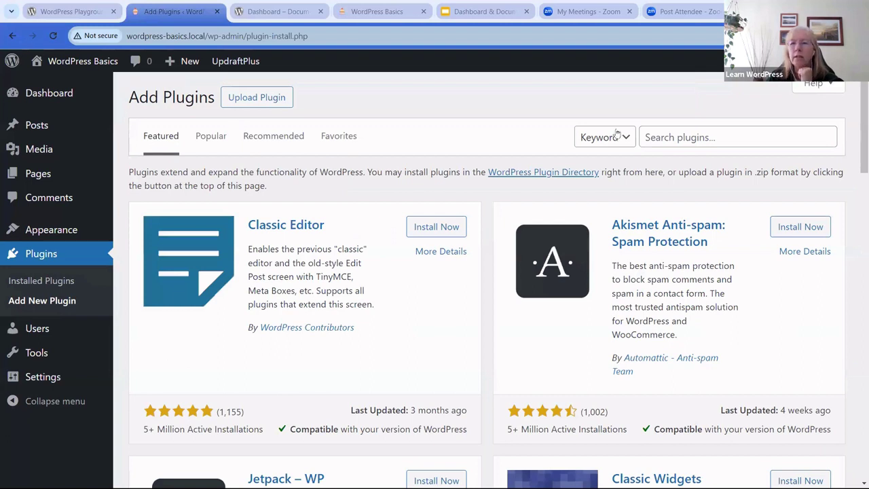
{"action": "left_click", "coordinate": [659, 136]}
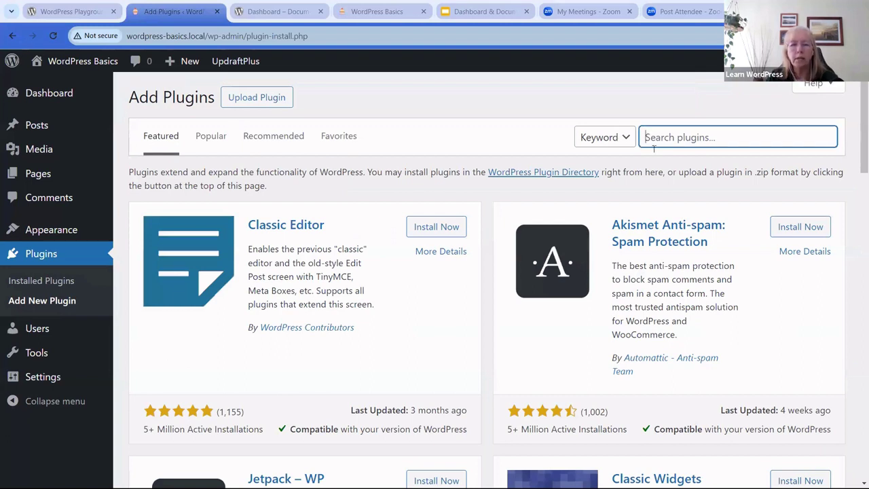
{"action": "type", "text": "form"}
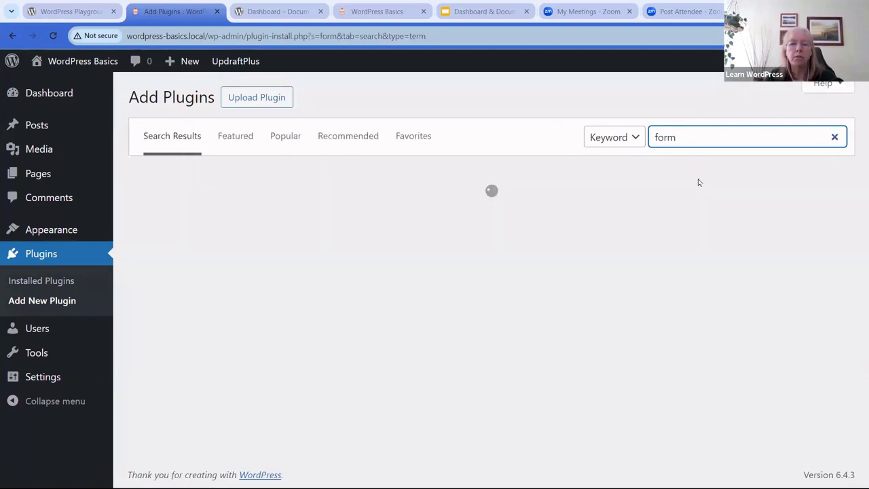
- Examine the form plugins' ratings, active installations, last update dates and compatibility, and return to the installed plugins list
{"action": "scroll", "coordinate": [431, 306], "scroll_direction": "down", "scroll_amount": 6}
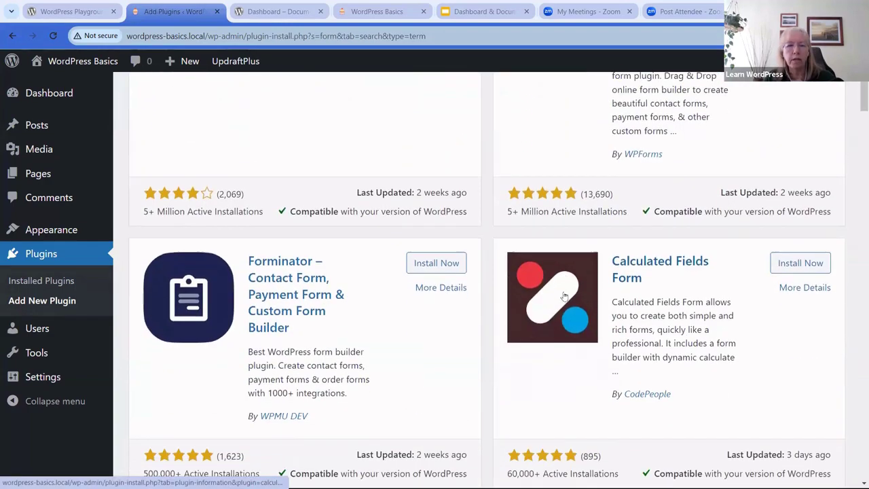
{"action": "scroll", "coordinate": [430, 306], "scroll_direction": "down", "scroll_amount": 4}
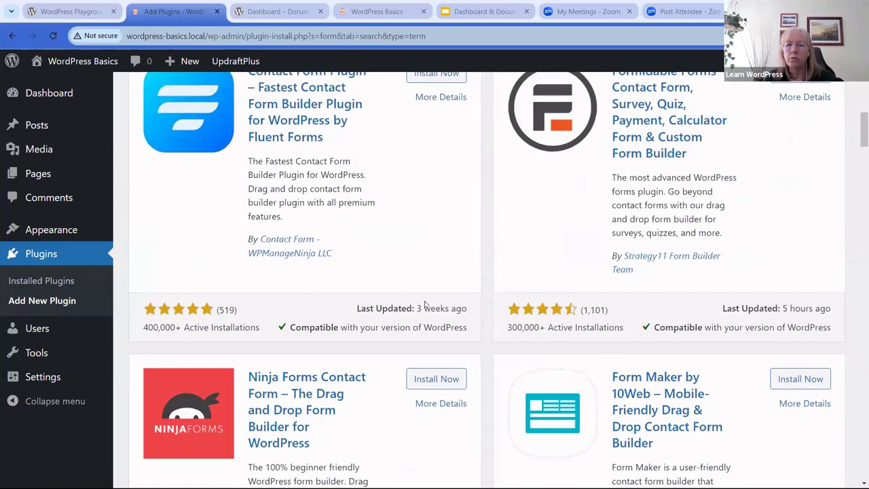
{"action": "scroll", "coordinate": [427, 302], "scroll_direction": "down", "scroll_amount": 3}
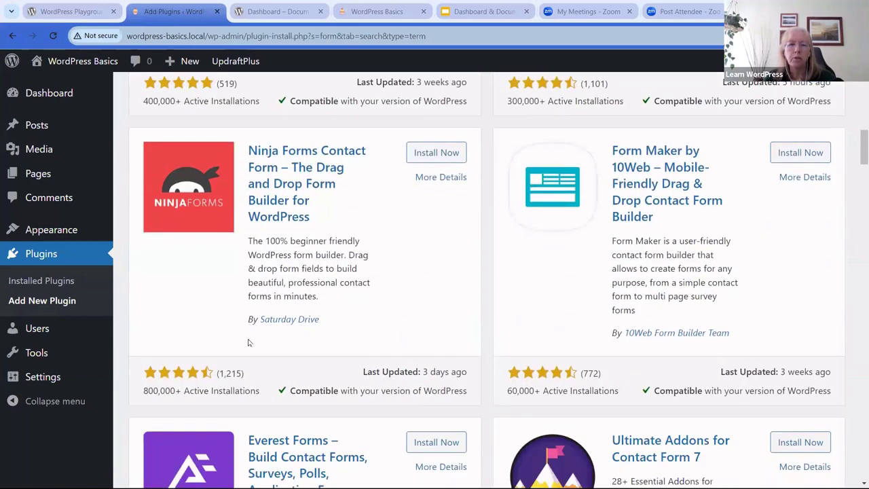
{"action": "scroll", "coordinate": [344, 338], "scroll_direction": "up", "scroll_amount": 4}
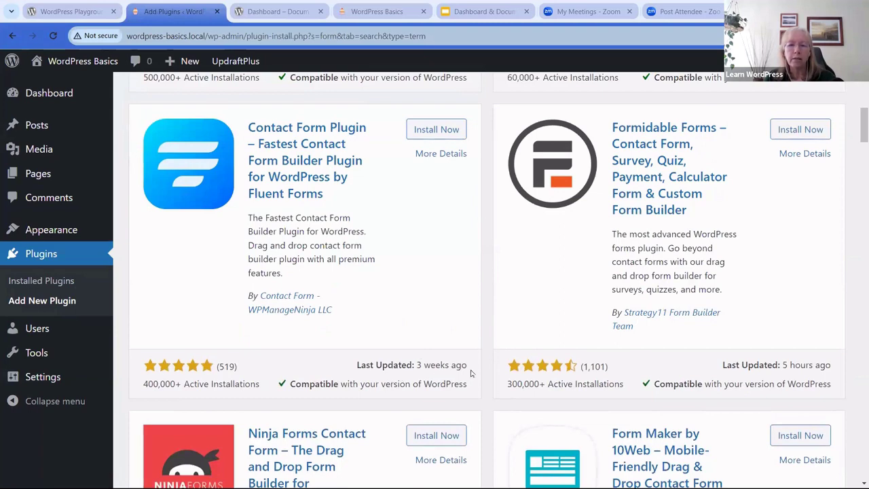
{"action": "scroll", "coordinate": [492, 336], "scroll_direction": "up", "scroll_amount": 2}
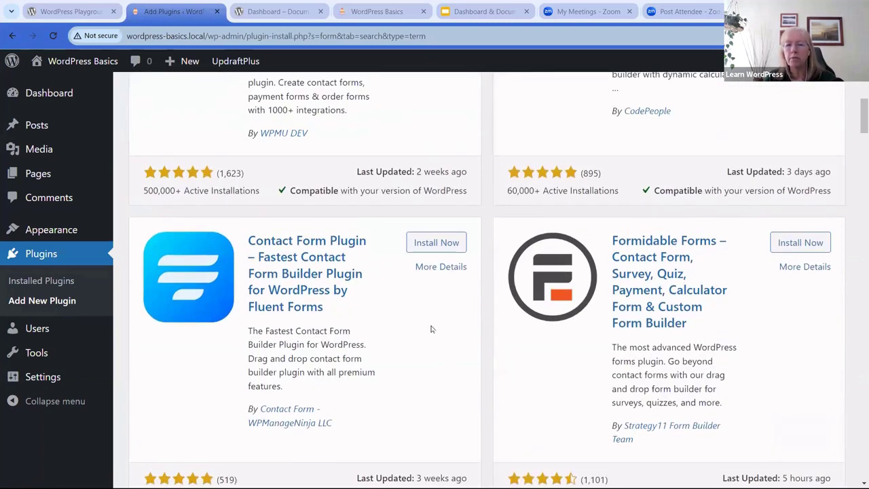
{"action": "scroll", "coordinate": [431, 329], "scroll_direction": "up", "scroll_amount": 3}
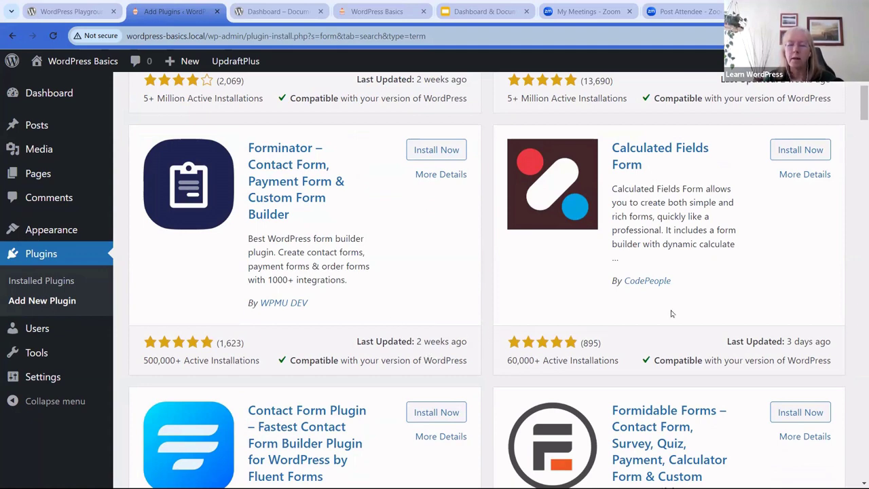
{"action": "scroll", "coordinate": [676, 304], "scroll_direction": "down", "scroll_amount": 4}
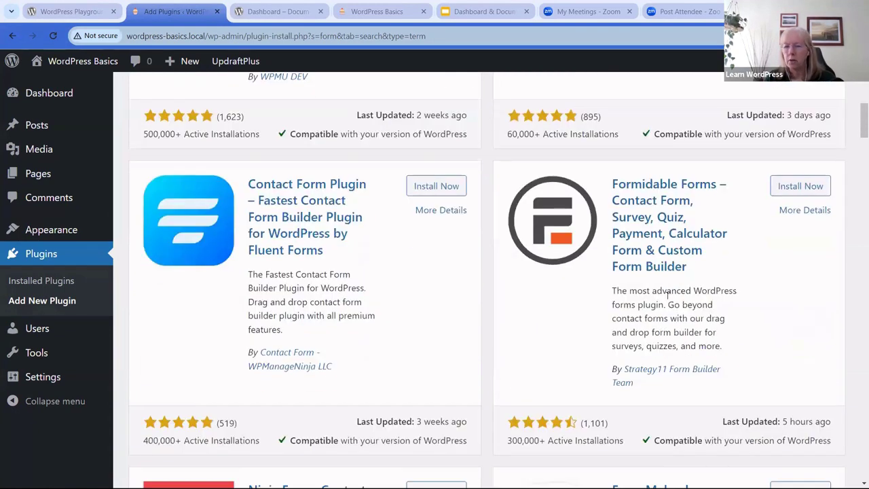
{"action": "scroll", "coordinate": [669, 295], "scroll_direction": "down", "scroll_amount": 1}
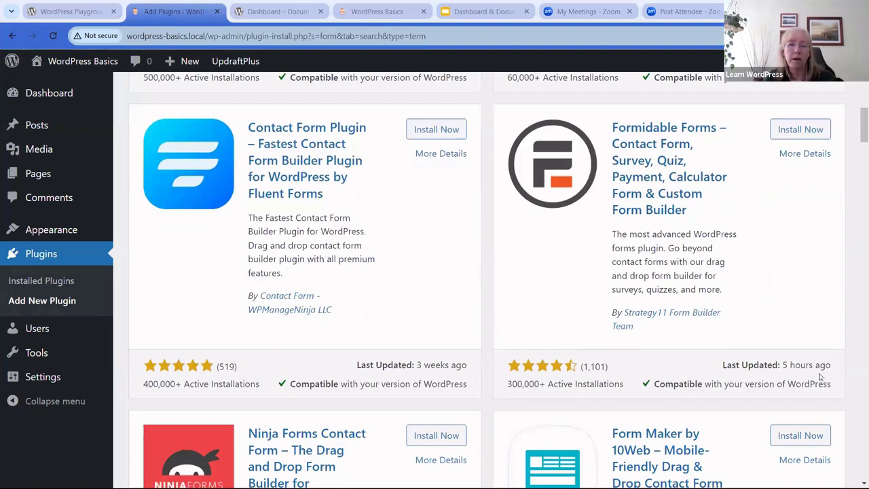
{"action": "scroll", "coordinate": [602, 301], "scroll_direction": "down", "scroll_amount": 3}
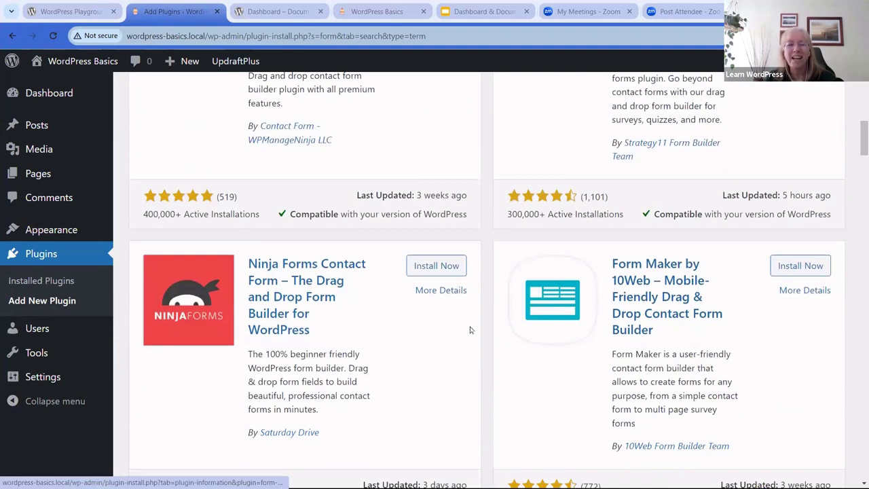
{"action": "scroll", "coordinate": [442, 334], "scroll_direction": "down", "scroll_amount": 1}
{"action": "scroll", "coordinate": [440, 333], "scroll_direction": "down", "scroll_amount": 4}
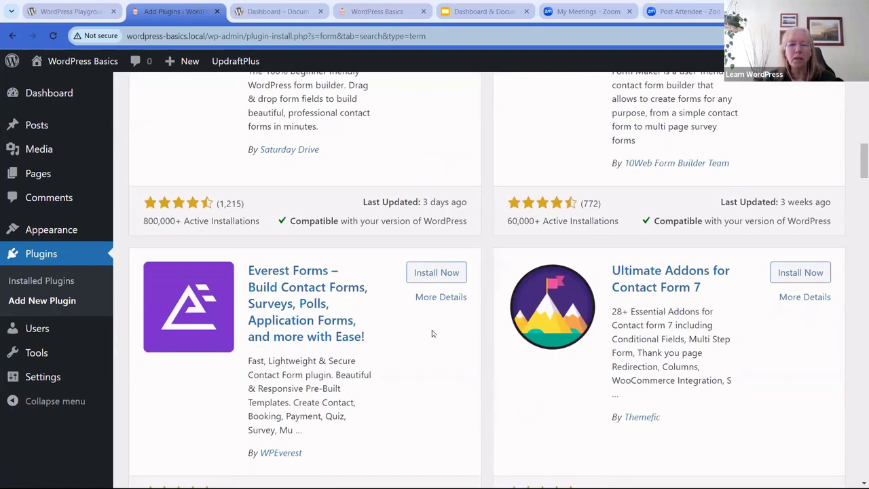
{"action": "scroll", "coordinate": [400, 291], "scroll_direction": "up", "scroll_amount": 16}
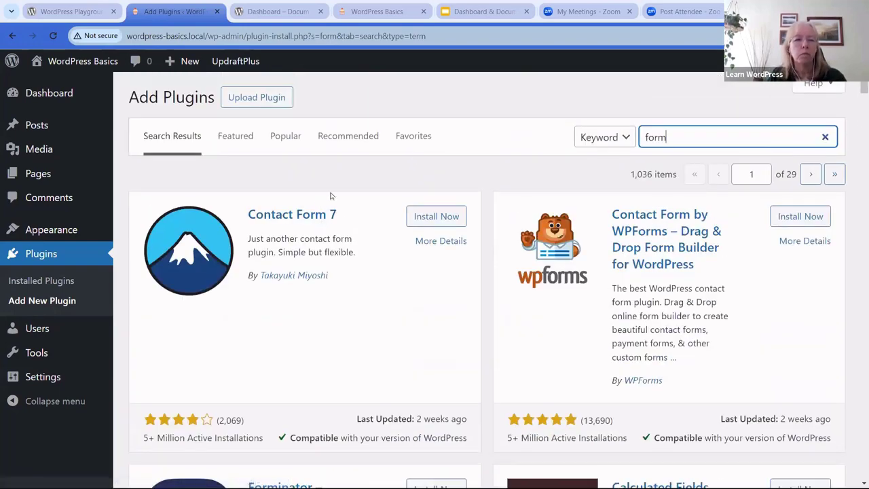
{"action": "left_click", "coordinate": [29, 255]}
- Read the Users Screen documentation on WordPress.org, including the Table of Users section, and enlarge the page around the Users screen image
{"action": "mouse_move", "coordinate": [27, 328]}
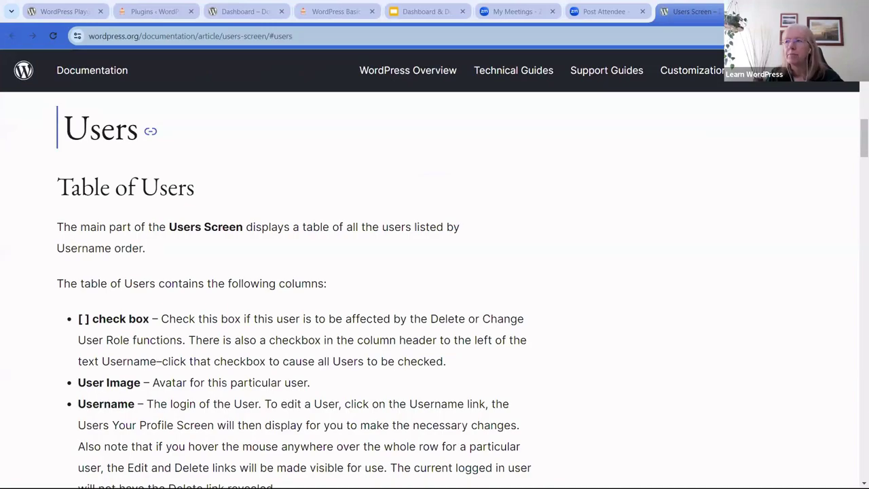
{"action": "scroll", "coordinate": [479, 173], "scroll_direction": "down", "scroll_amount": 4}
{"action": "scroll", "coordinate": [480, 172], "scroll_direction": "down", "scroll_amount": 15}
{"action": "scroll", "coordinate": [481, 173], "scroll_direction": "down", "scroll_amount": 5}
{"action": "scroll", "coordinate": [482, 173], "scroll_direction": "up", "scroll_amount": 11}
{"action": "scroll", "coordinate": [483, 172], "scroll_direction": "up", "scroll_amount": 12}
{"action": "scroll", "coordinate": [483, 173], "scroll_direction": "down", "scroll_amount": 3}
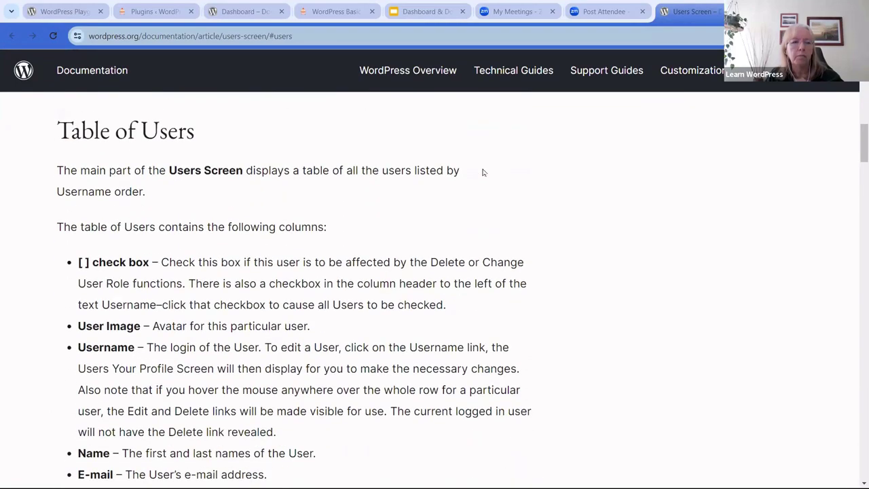
{"action": "scroll", "coordinate": [482, 172], "scroll_direction": "up", "scroll_amount": 5}
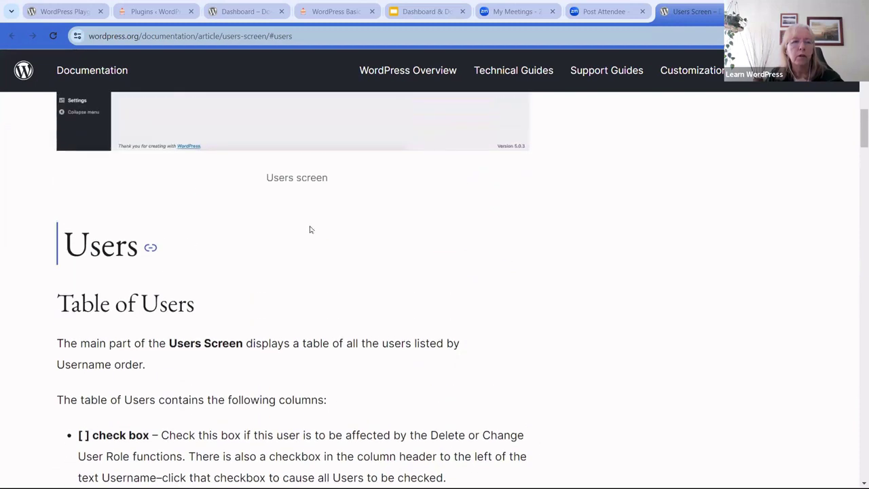
{"action": "scroll", "coordinate": [537, 253], "scroll_direction": "up", "scroll_amount": 6}
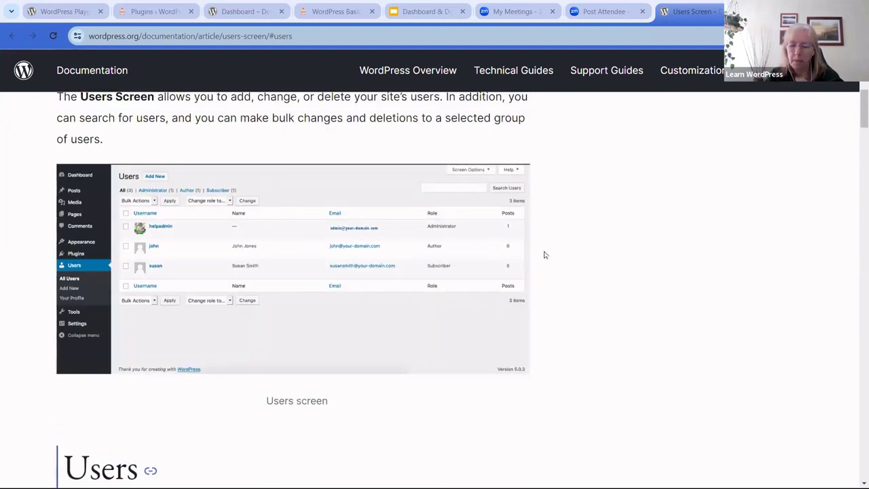
{"action": "key", "text": "ctrl+plus"}
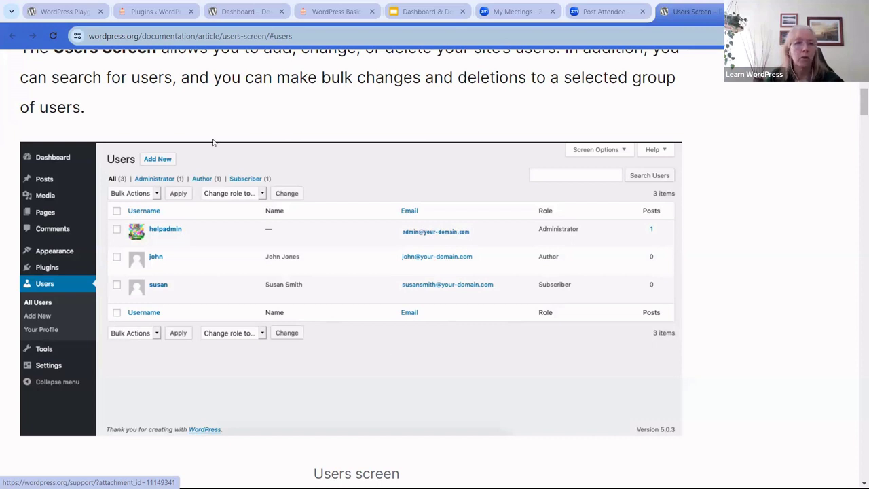
- Return to the WordPress Basics dashboard and review the fields of the Add New User form
{"action": "left_click", "coordinate": [142, 12]}
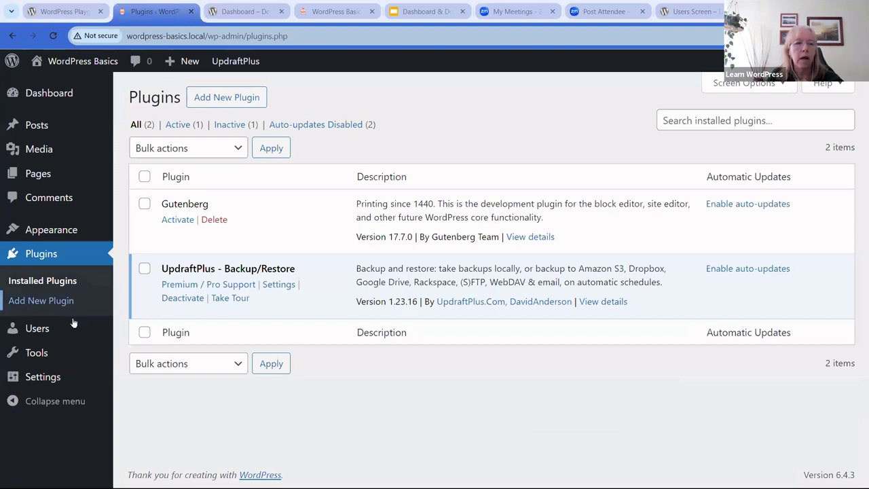
{"action": "mouse_move", "coordinate": [37, 329]}
{"action": "left_click", "coordinate": [136, 351]}
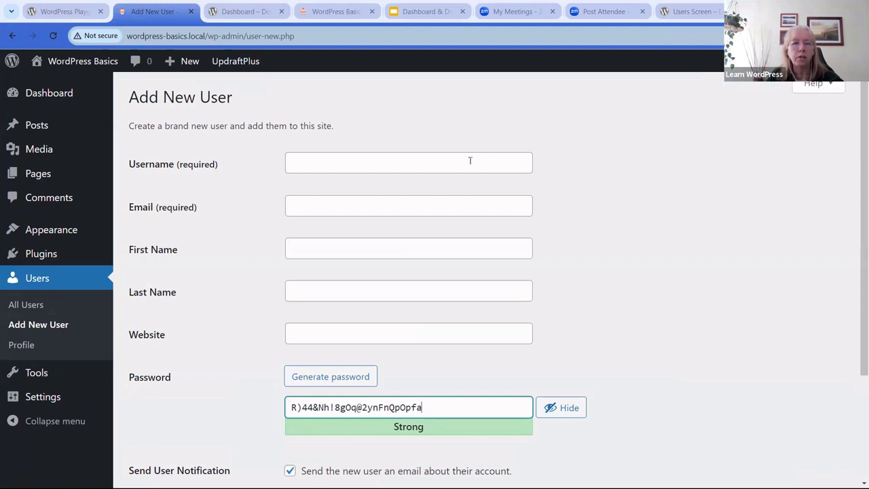
{"action": "scroll", "coordinate": [606, 204], "scroll_direction": "down", "scroll_amount": 2}
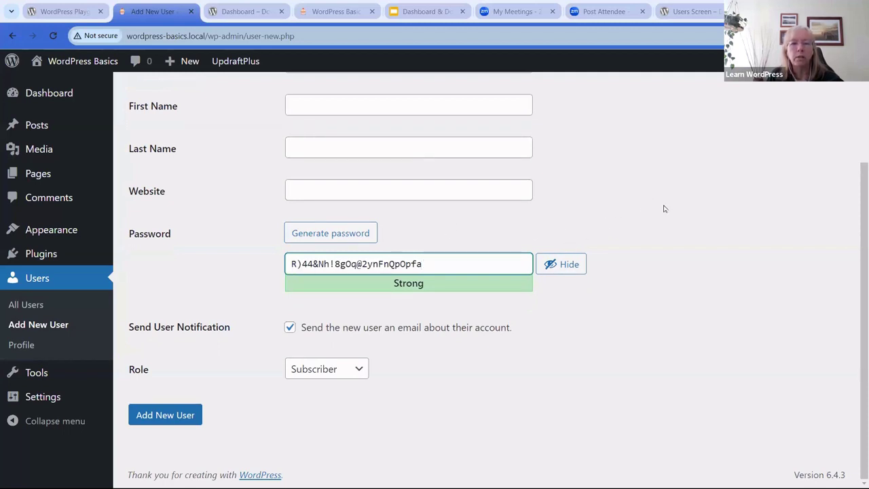
- View the roles available for a new user, from Subscriber to Administrator, keeping Subscriber selected
{"action": "left_click", "coordinate": [358, 369]}
{"action": "left_click", "coordinate": [421, 362]}
{"action": "scroll", "coordinate": [444, 348], "scroll_direction": "up", "scroll_amount": 2}
{"action": "scroll", "coordinate": [411, 362], "scroll_direction": "down", "scroll_amount": 2}
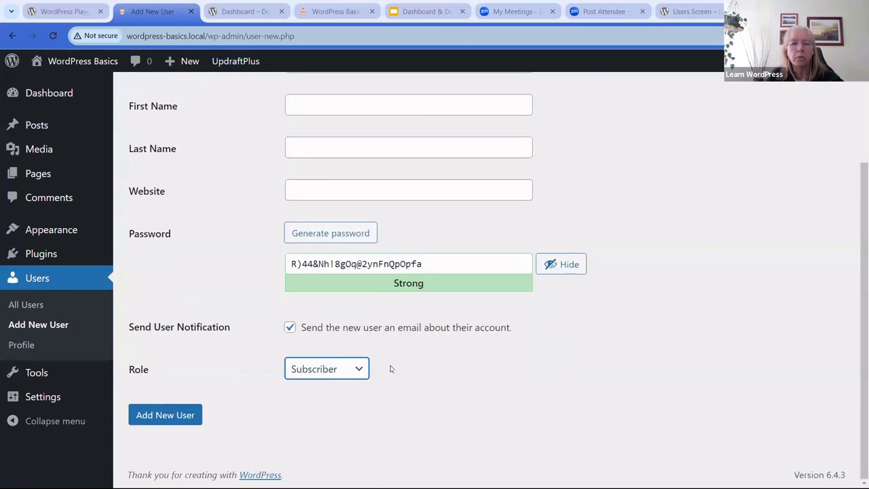
{"action": "left_click", "coordinate": [360, 373]}
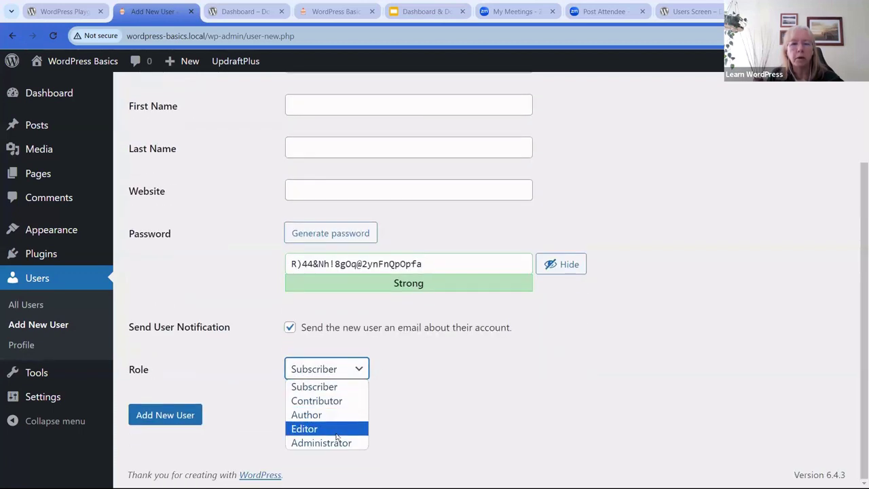
{"action": "left_click", "coordinate": [506, 371]}
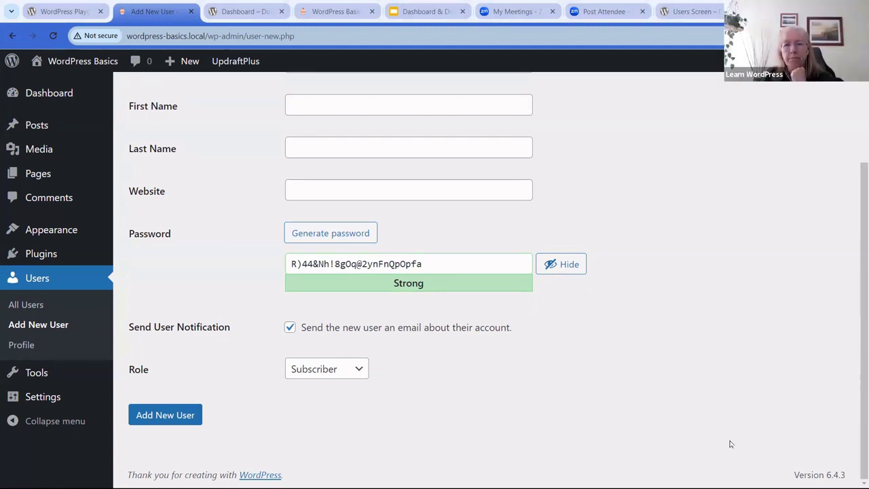
- Return to adding a new plugin and search the available plugins for "code snippet"
{"action": "left_click", "coordinate": [41, 253]}
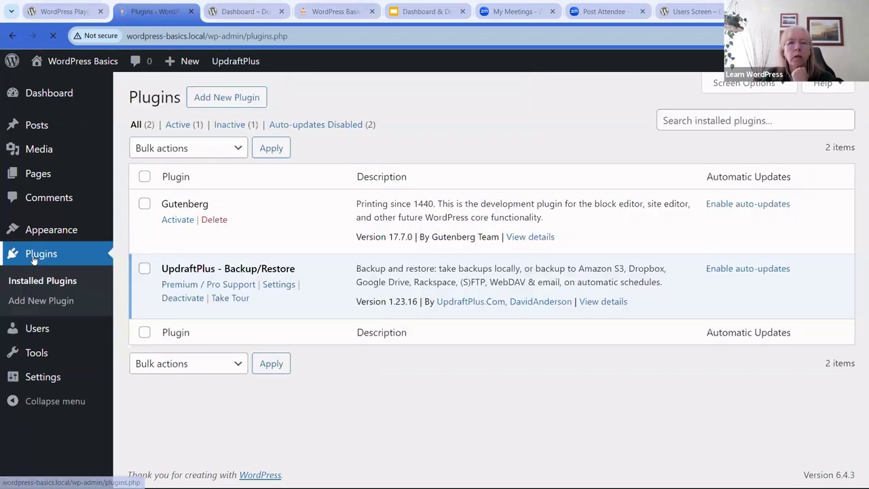
{"action": "left_click", "coordinate": [238, 102]}
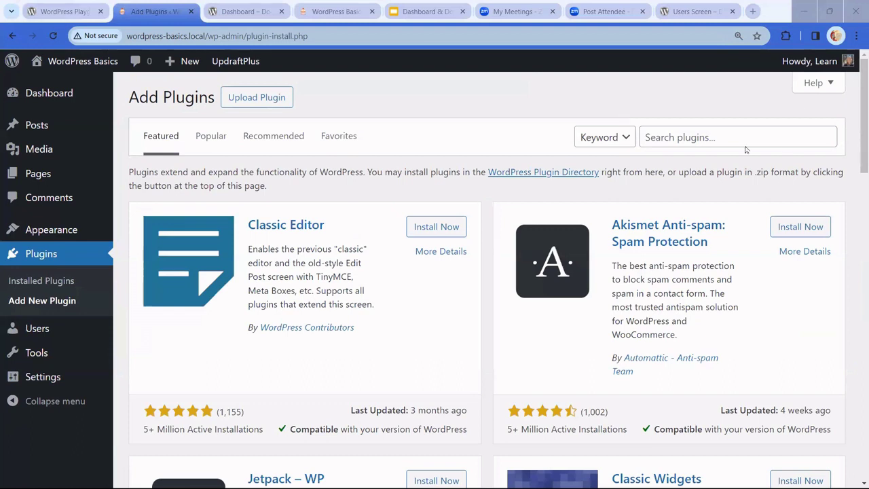
{"action": "left_click", "coordinate": [654, 140]}
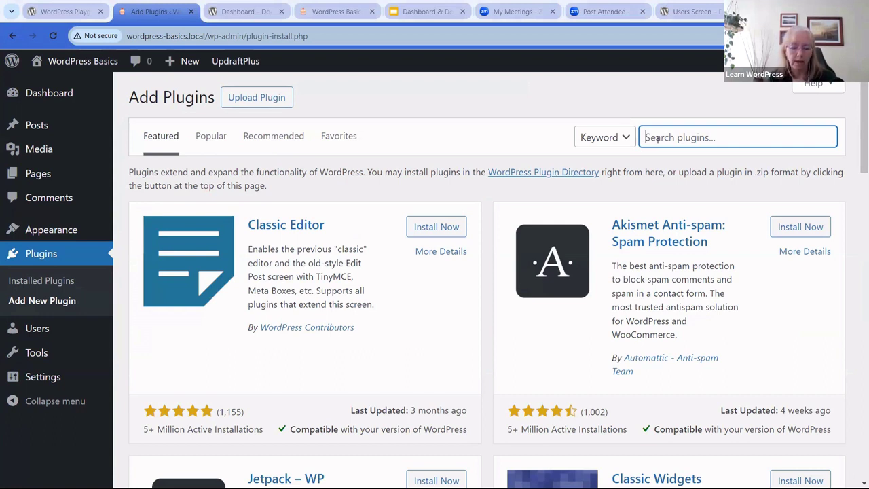
{"action": "type", "text": "code sni"}
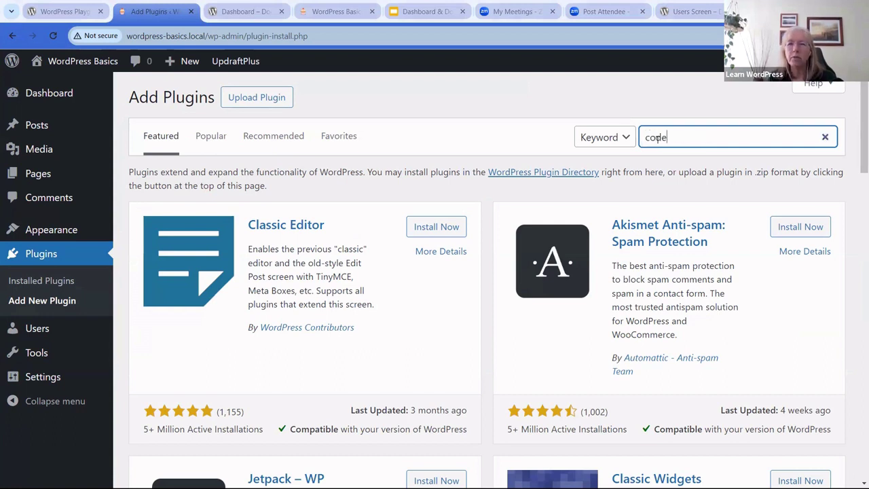
{"action": "type", "text": "ppet"}
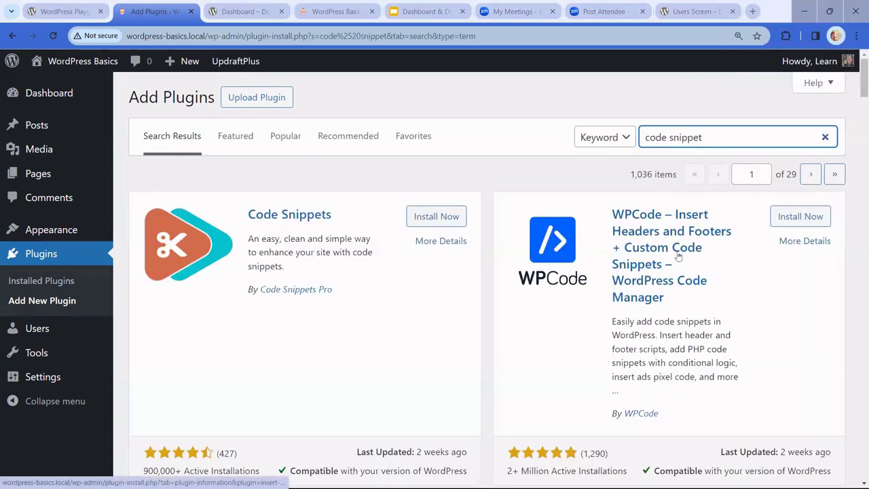
- Examine the code snippet plugins' descriptions, ratings and compatibility, returning to the first results
{"action": "scroll", "coordinate": [677, 253], "scroll_direction": "down", "scroll_amount": 2}
{"action": "scroll", "coordinate": [676, 253], "scroll_direction": "down", "scroll_amount": 3}
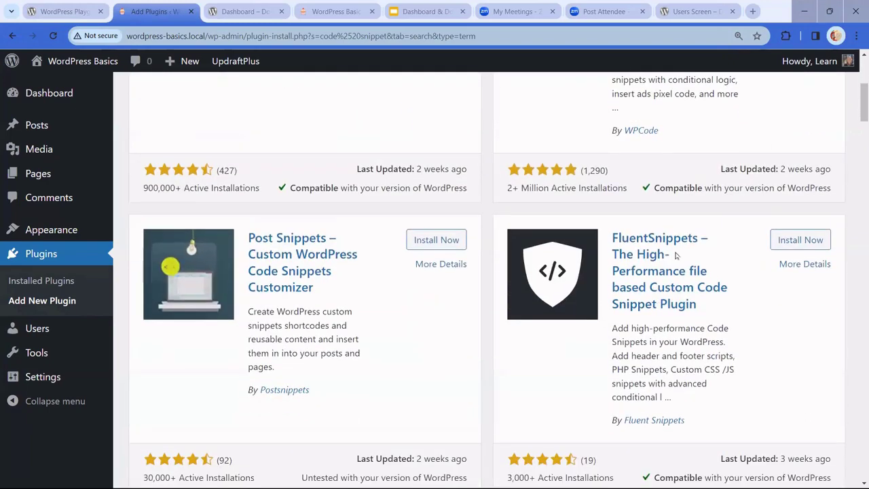
{"action": "scroll", "coordinate": [676, 252], "scroll_direction": "down", "scroll_amount": 4}
{"action": "scroll", "coordinate": [676, 252], "scroll_direction": "down", "scroll_amount": 3}
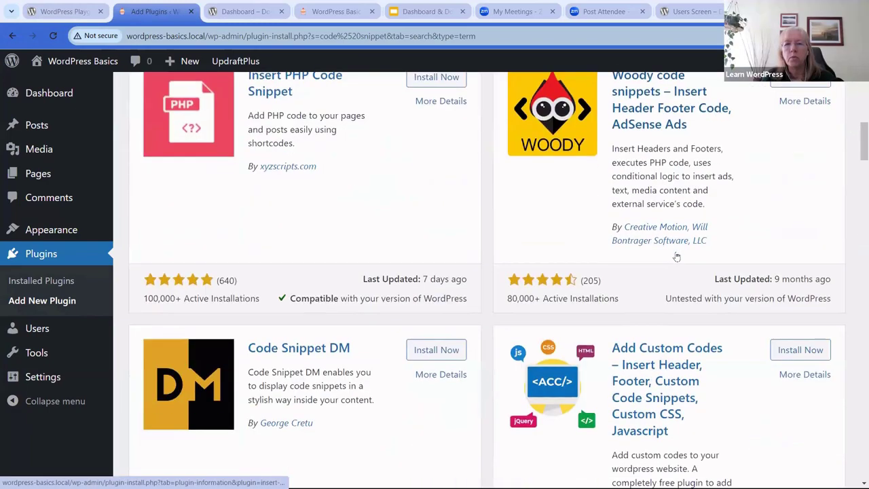
{"action": "scroll", "coordinate": [676, 253], "scroll_direction": "up", "scroll_amount": 5}
{"action": "scroll", "coordinate": [677, 253], "scroll_direction": "up", "scroll_amount": 8}
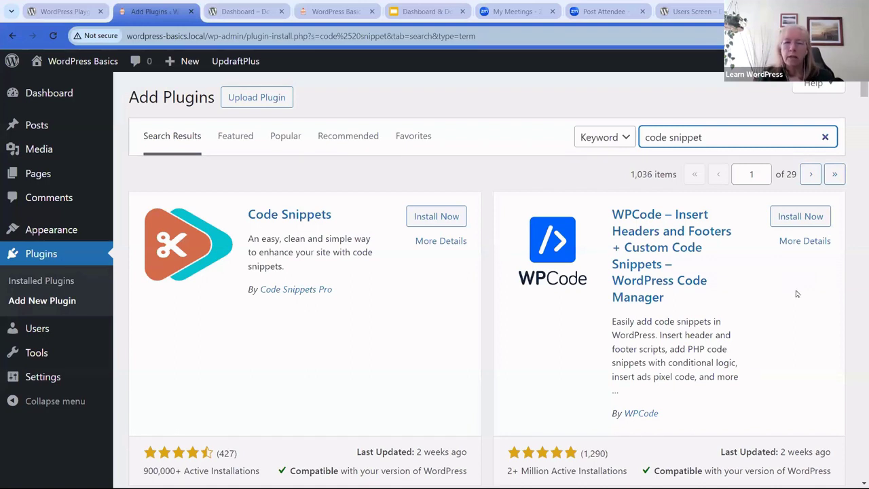
{"action": "left_click", "coordinate": [431, 445]}
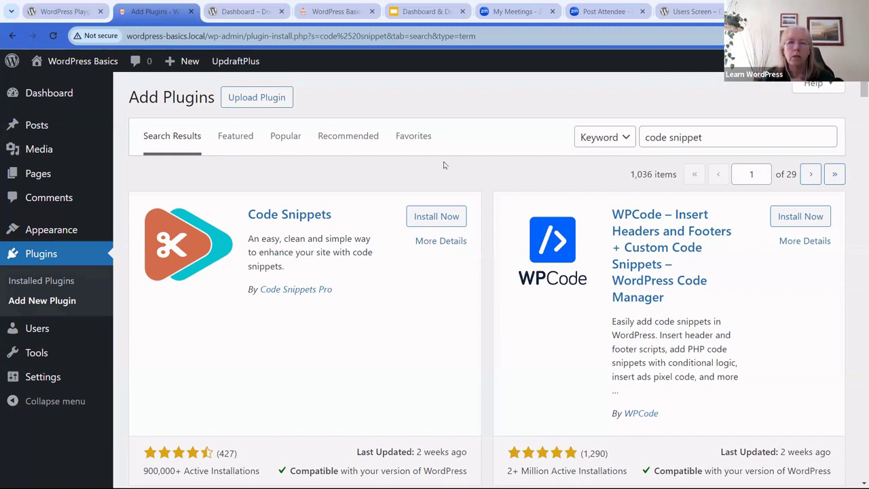
{"action": "mouse_move", "coordinate": [37, 162]}
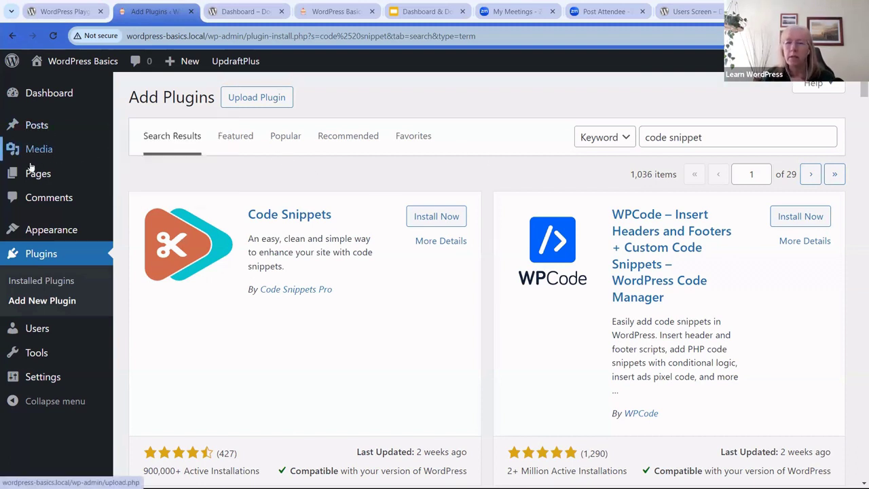
{"action": "mouse_move", "coordinate": [45, 231]}
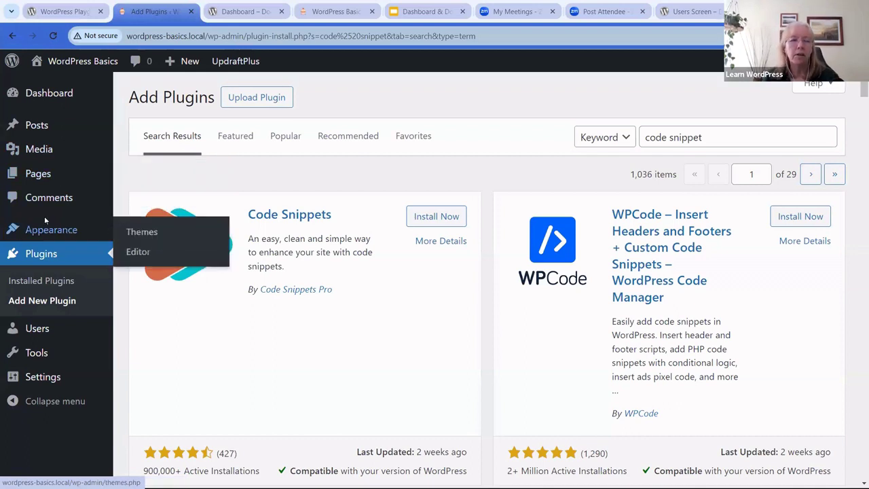
{"action": "mouse_move", "coordinate": [37, 334]}
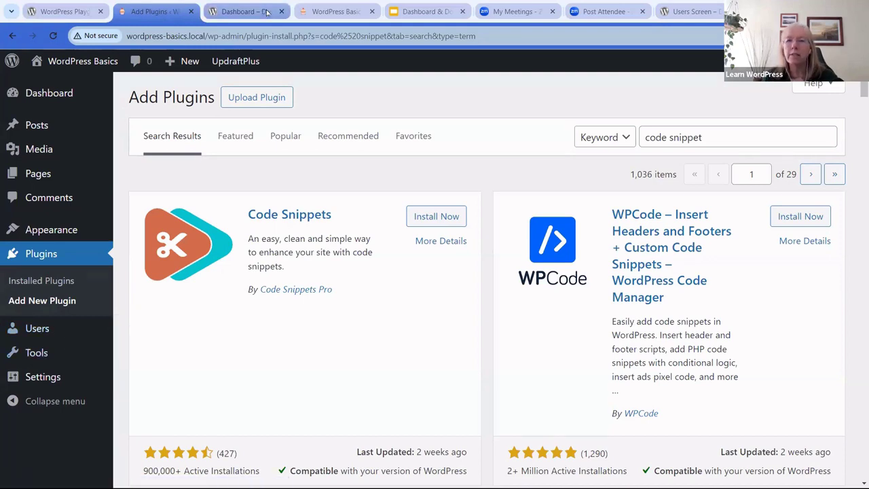
- Open the Users Your Profile article from the Users Screen documentation and read its introduction at a smaller page zoom
{"action": "left_click", "coordinate": [689, 11]}
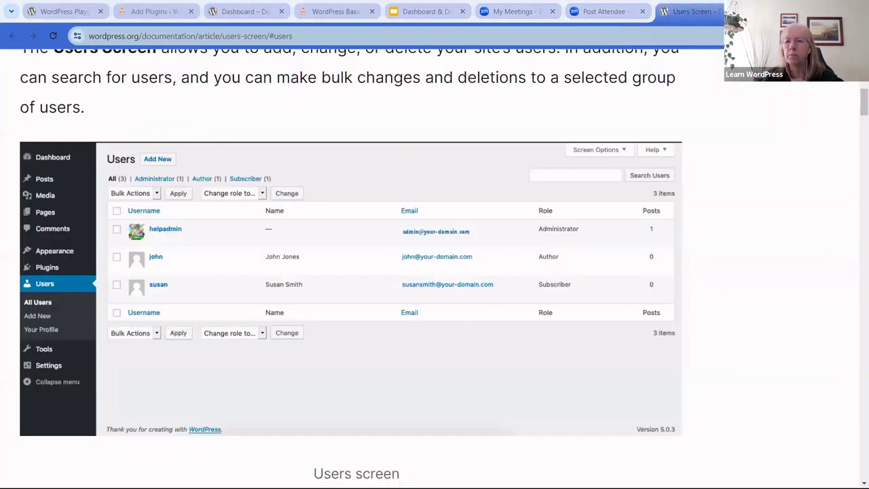
{"action": "left_click", "coordinate": [657, 145]}
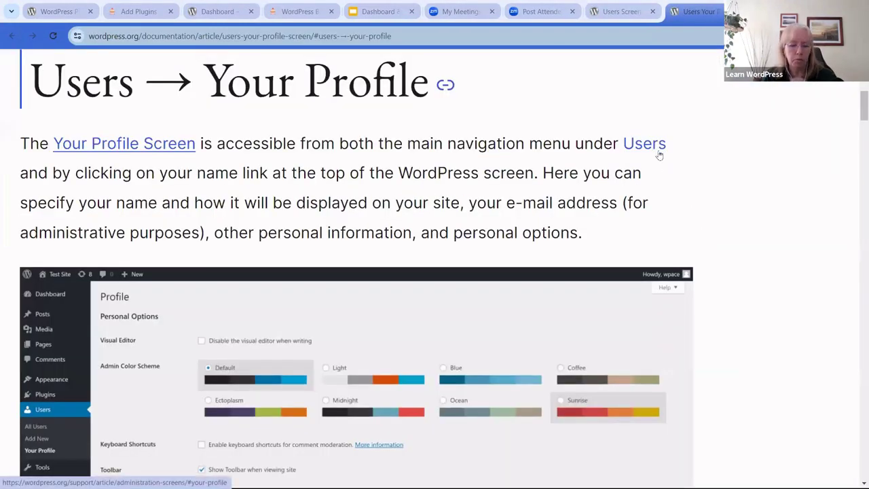
{"action": "key", "text": "ctrl+minus"}
{"action": "key", "text": "ctrl+minus"}
{"action": "key", "text": "ctrl+minus"}
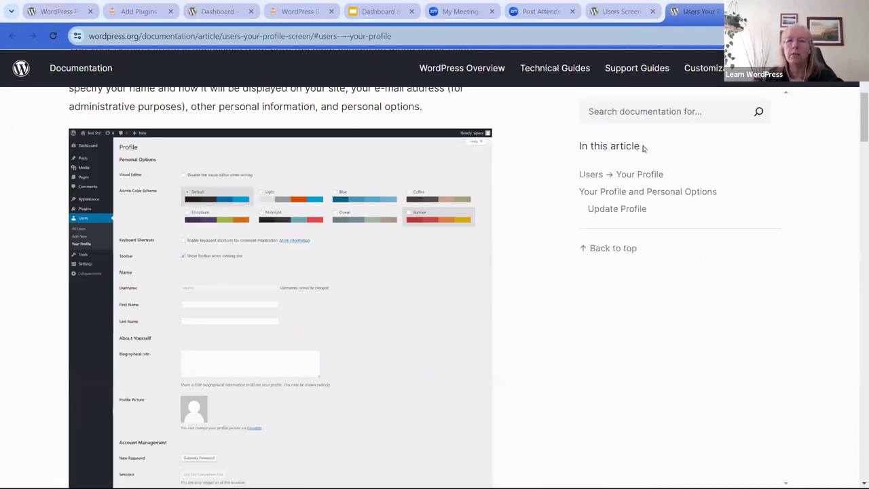
{"action": "scroll", "coordinate": [532, 191], "scroll_direction": "up", "scroll_amount": 3}
{"action": "scroll", "coordinate": [527, 192], "scroll_direction": "down", "scroll_amount": 2}
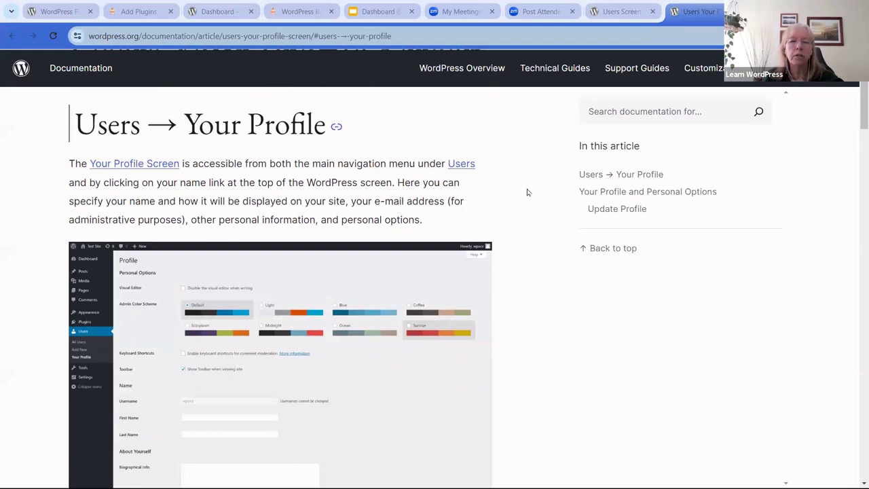
{"action": "scroll", "coordinate": [527, 192], "scroll_direction": "down", "scroll_amount": 1}
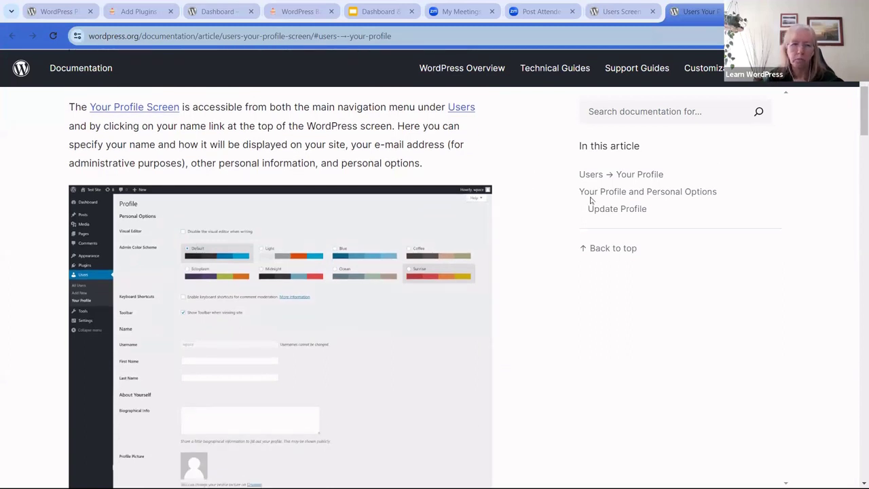
- Enlarge the article and examine the pictured profile screen from Personal Options through Account Management
{"action": "key", "text": "ctrl+plus"}
{"action": "scroll", "coordinate": [569, 224], "scroll_direction": "down", "scroll_amount": 4}
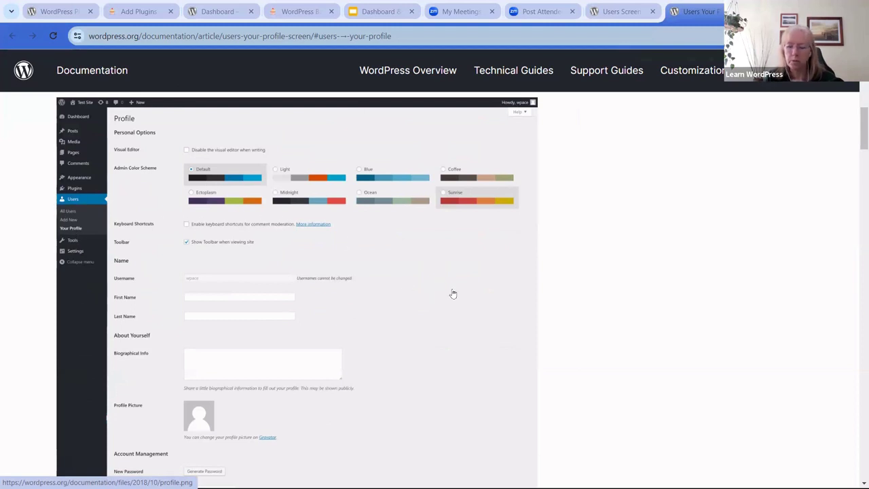
{"action": "key", "text": "ctrl+plus"}
{"action": "key", "text": "ctrl+plus"}
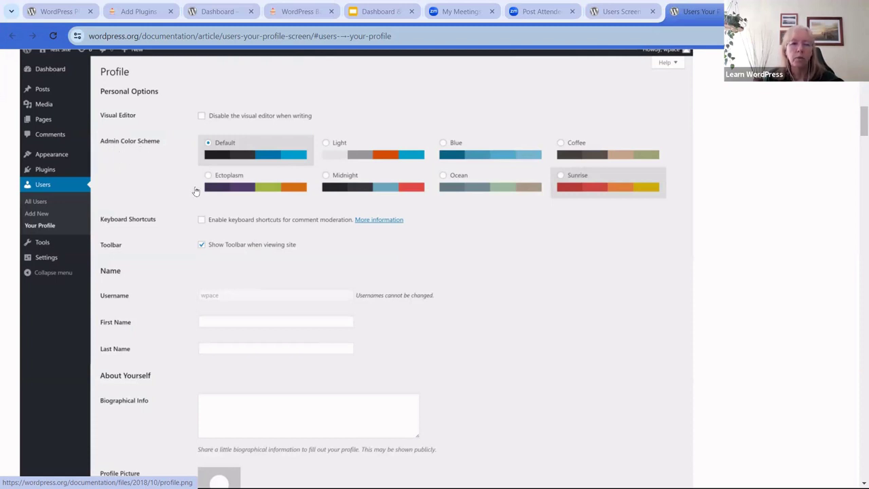
{"action": "scroll", "coordinate": [195, 191], "scroll_direction": "down", "scroll_amount": 3}
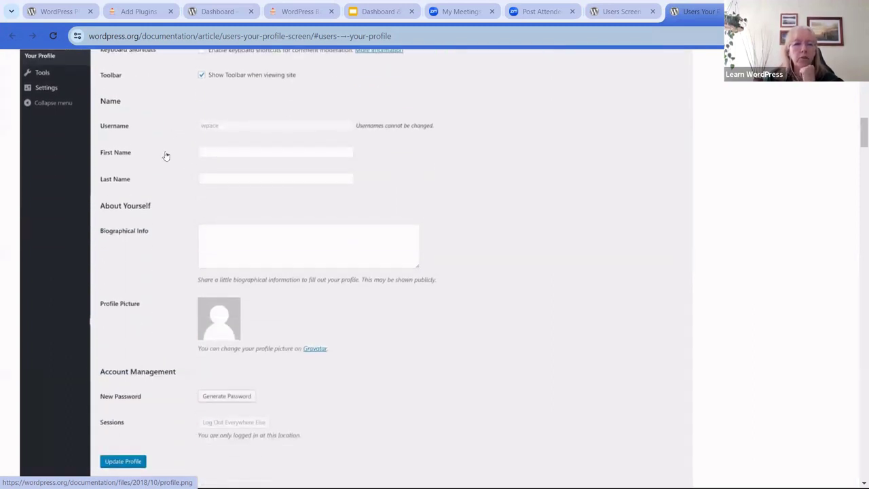
{"action": "scroll", "coordinate": [154, 225], "scroll_direction": "down", "scroll_amount": 2}
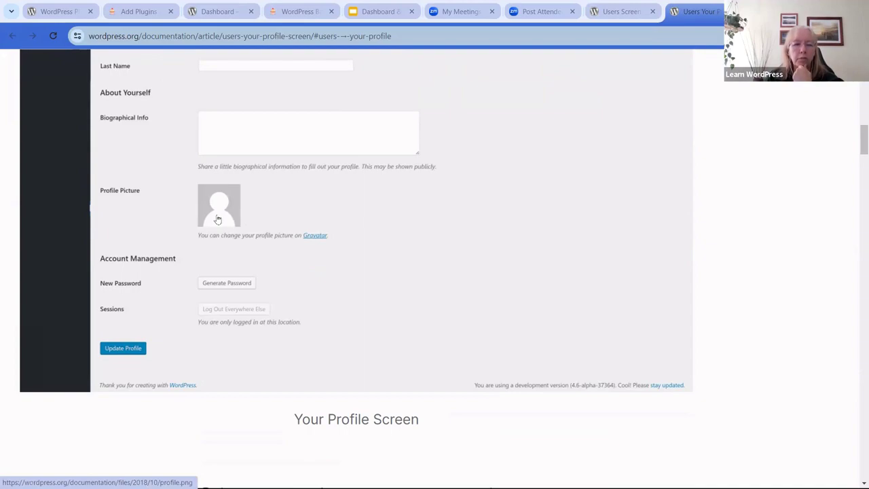
- Look over the Your Profile and Personal Options section and return to the beginning of the article
{"action": "scroll", "coordinate": [217, 219], "scroll_direction": "down", "scroll_amount": 2}
{"action": "scroll", "coordinate": [218, 219], "scroll_direction": "down", "scroll_amount": 6}
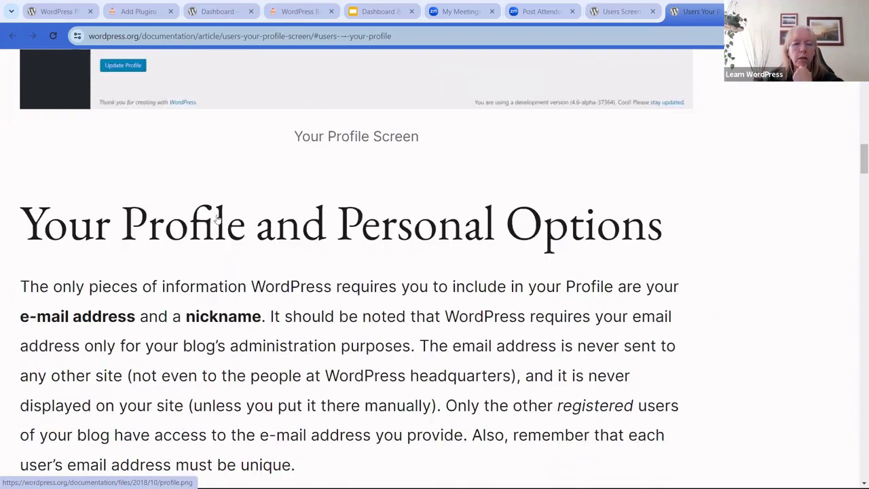
{"action": "scroll", "coordinate": [217, 218], "scroll_direction": "up", "scroll_amount": 3}
{"action": "scroll", "coordinate": [217, 219], "scroll_direction": "up", "scroll_amount": 10}
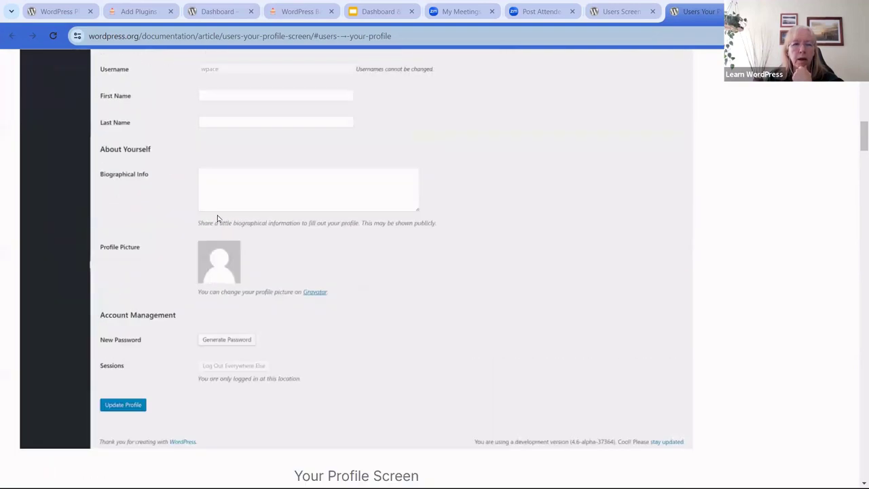
{"action": "scroll", "coordinate": [217, 220], "scroll_direction": "up", "scroll_amount": 4}
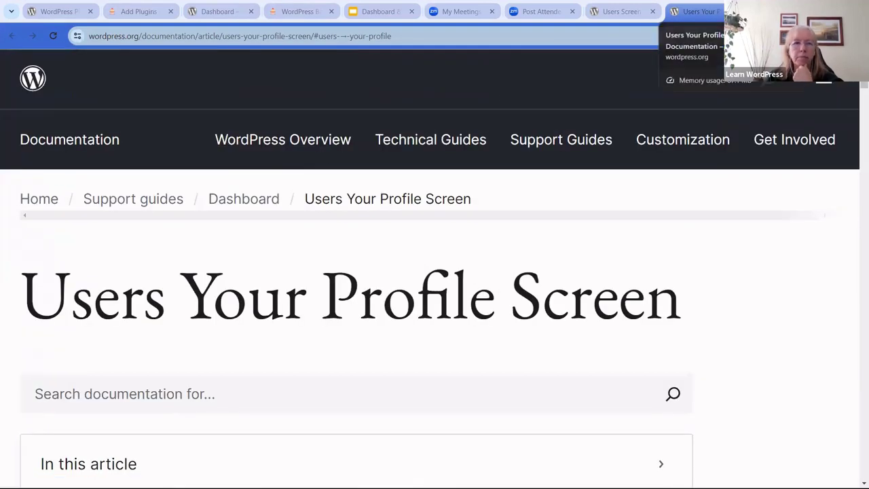
- Close both users documentation pages and open the Tools screen in the WordPress Basics dashboard
{"action": "left_click", "coordinate": [717, 12]}
{"action": "left_click", "coordinate": [717, 11]}
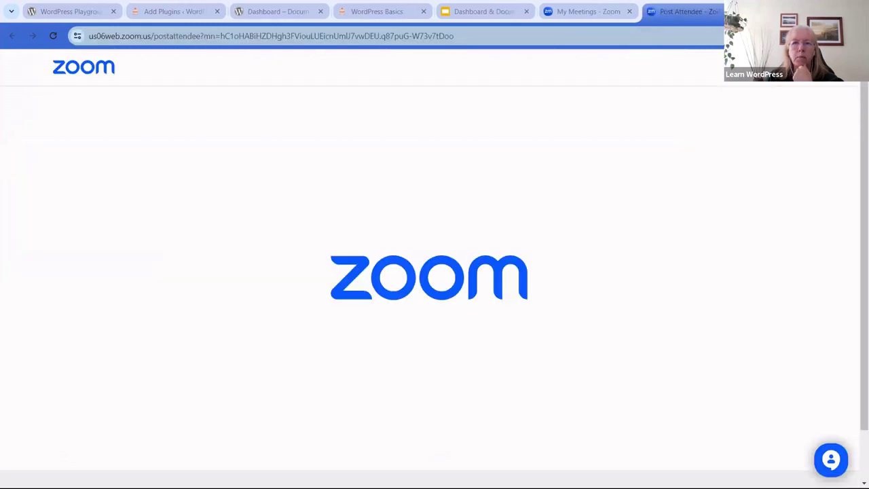
{"action": "left_click", "coordinate": [170, 13]}
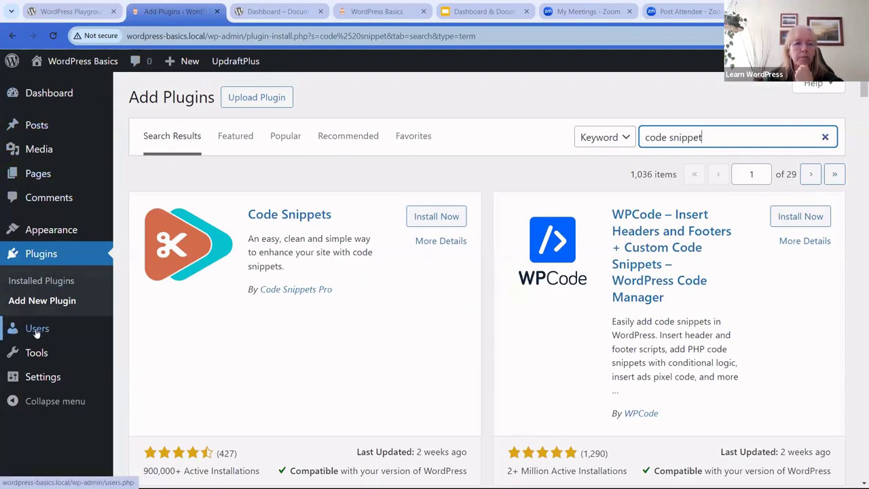
{"action": "mouse_move", "coordinate": [36, 331]}
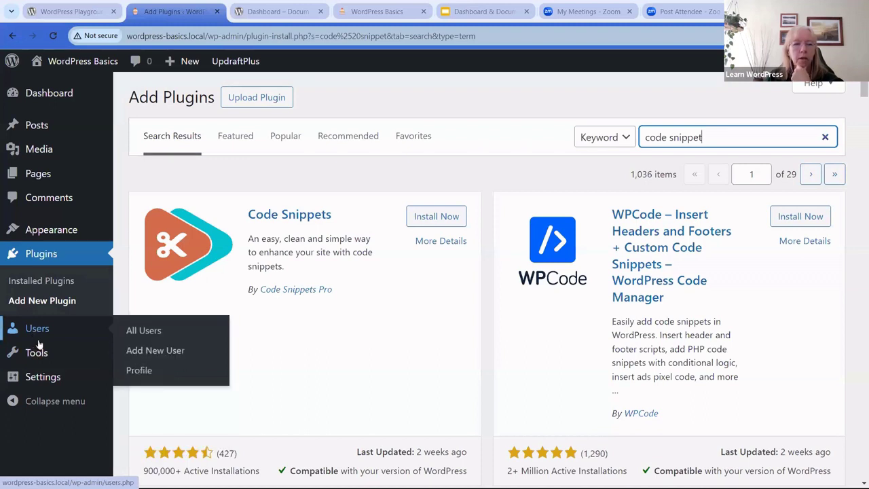
{"action": "left_click", "coordinate": [35, 355]}
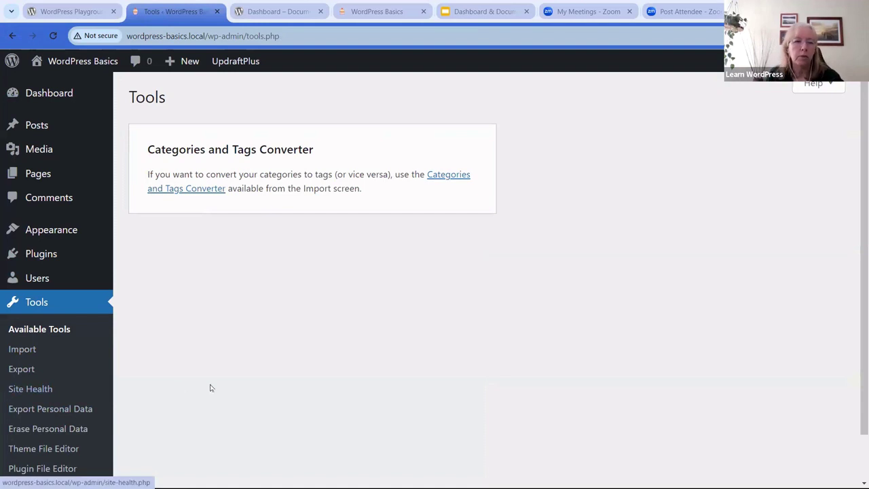
- Open the Import screen and review the importers offered, from Blogger to WordPress
{"action": "scroll", "coordinate": [219, 336], "scroll_direction": "down", "scroll_amount": 1}
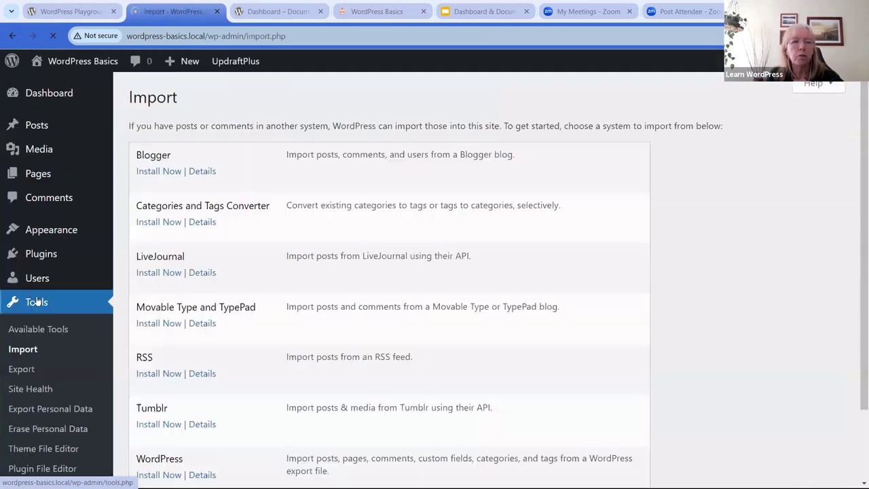
{"action": "scroll", "coordinate": [202, 243], "scroll_direction": "down", "scroll_amount": 2}
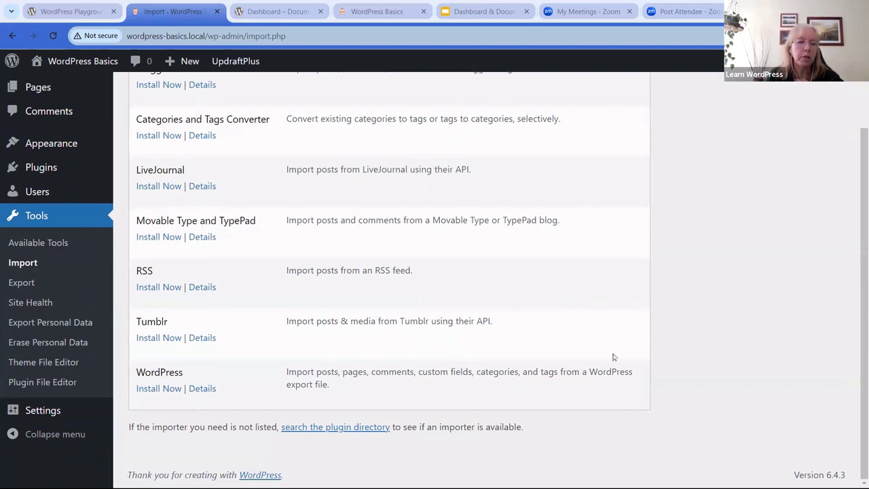
{"action": "scroll", "coordinate": [180, 260], "scroll_direction": "up", "scroll_amount": 2}
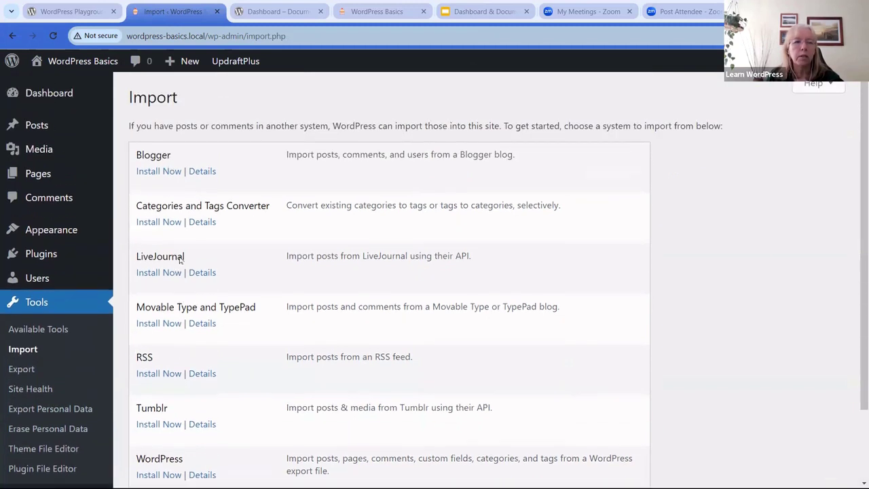
{"action": "scroll", "coordinate": [180, 256], "scroll_direction": "down", "scroll_amount": 2}
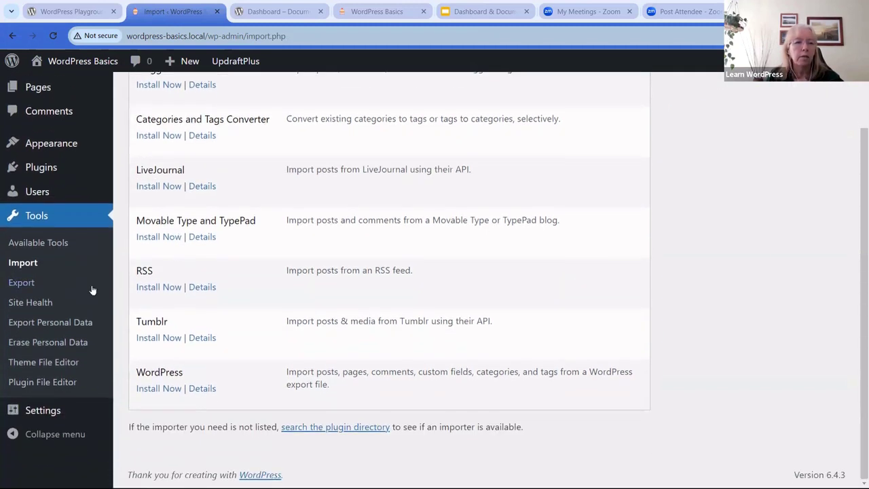
- View the content choices on the Export screen and review the recommended improvements under Site Health
{"action": "left_click", "coordinate": [27, 285]}
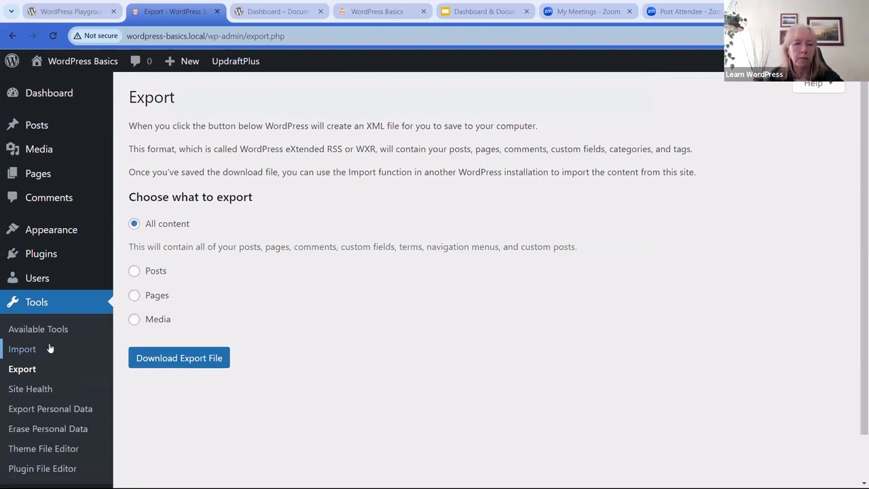
{"action": "scroll", "coordinate": [50, 343], "scroll_direction": "down", "scroll_amount": 1}
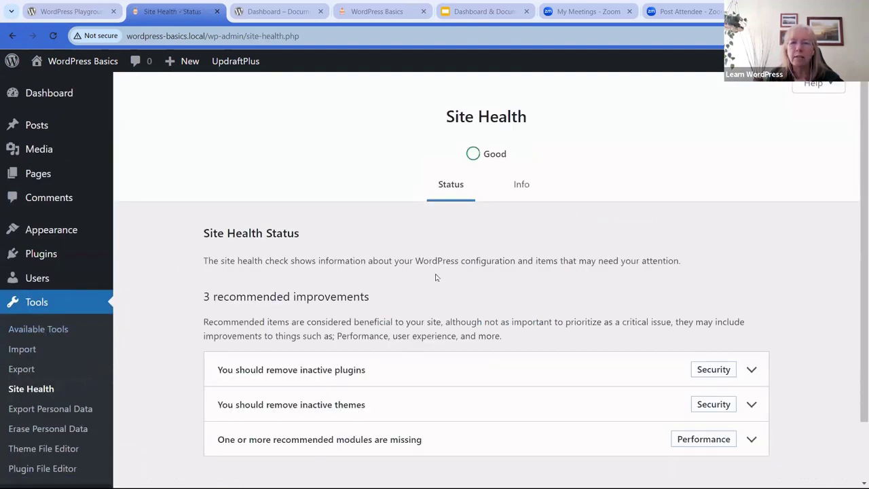
{"action": "scroll", "coordinate": [437, 277], "scroll_direction": "down", "scroll_amount": 1}
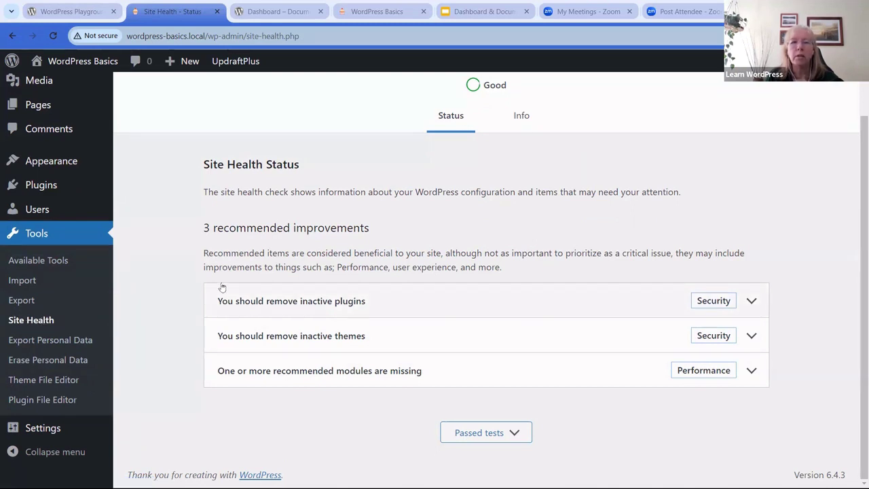
{"action": "scroll", "coordinate": [204, 290], "scroll_direction": "up", "scroll_amount": 1}
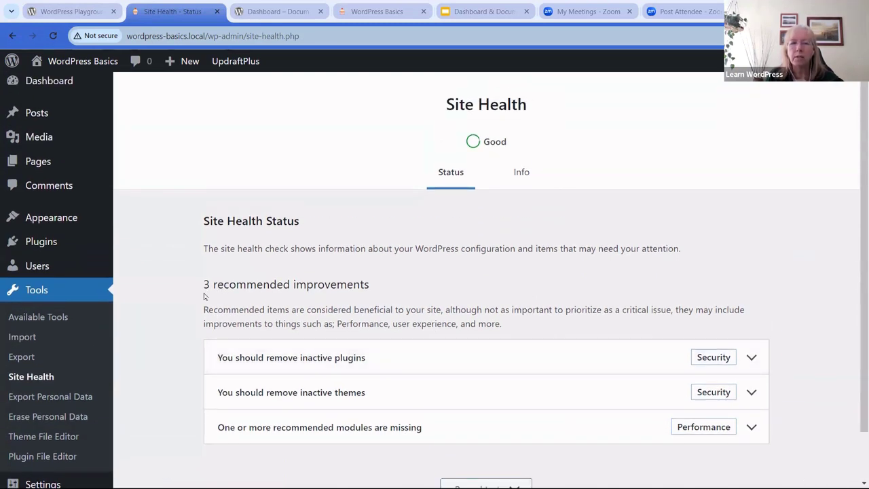
- View the request forms for exporting and for erasing personal data
{"action": "scroll", "coordinate": [204, 296], "scroll_direction": "down", "scroll_amount": 1}
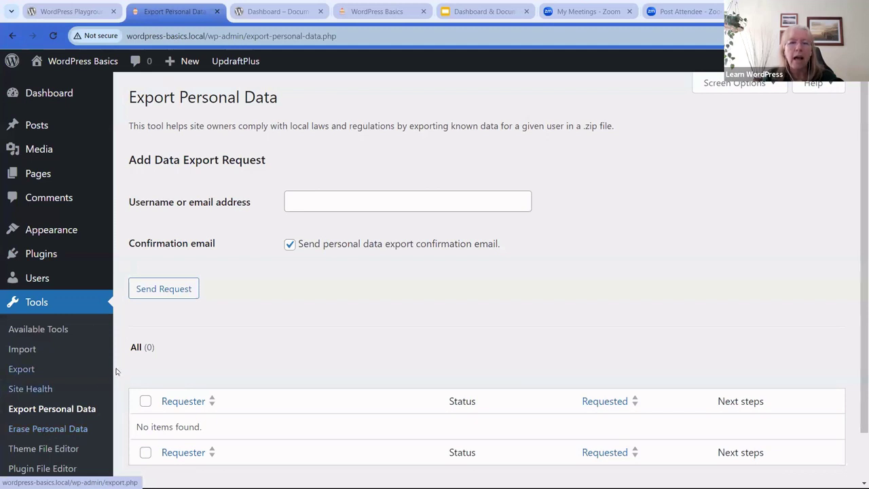
{"action": "scroll", "coordinate": [97, 371], "scroll_direction": "down", "scroll_amount": 1}
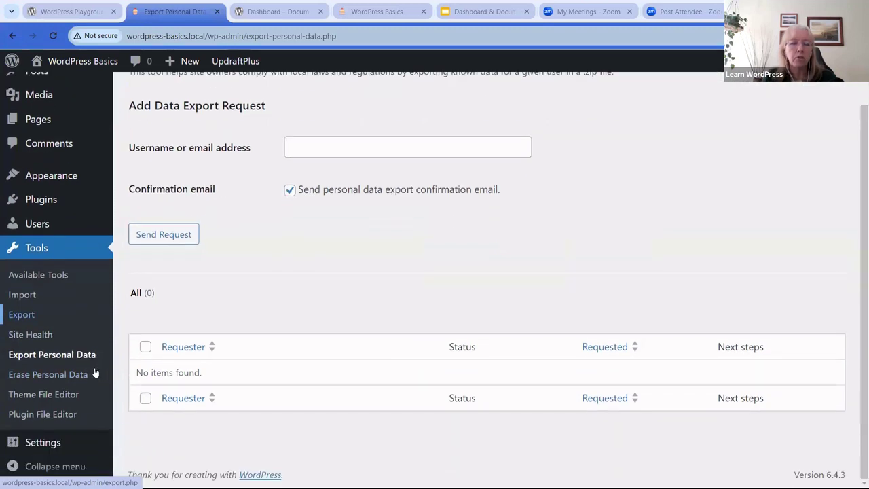
{"action": "left_click", "coordinate": [39, 374]}
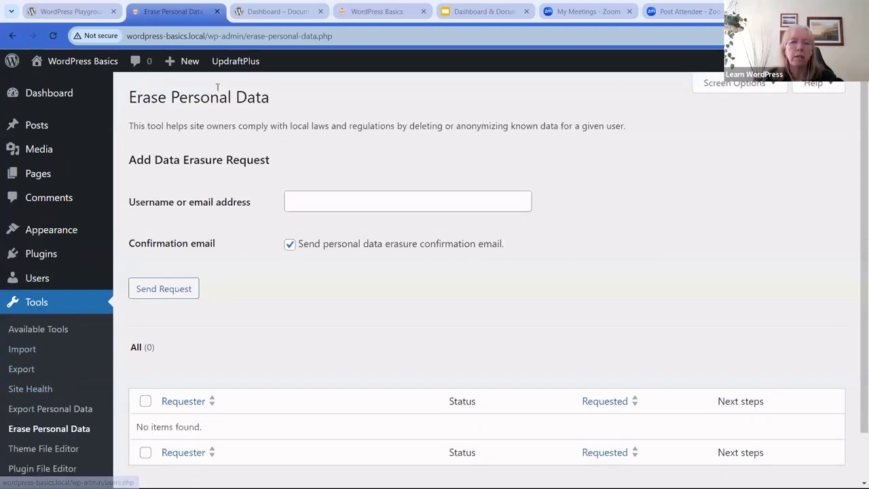
- Find the Tools Export Personal Data Screen article in the Dashboard documentation list and open it
{"action": "left_click", "coordinate": [275, 17]}
{"action": "scroll", "coordinate": [192, 284], "scroll_direction": "down", "scroll_amount": 13}
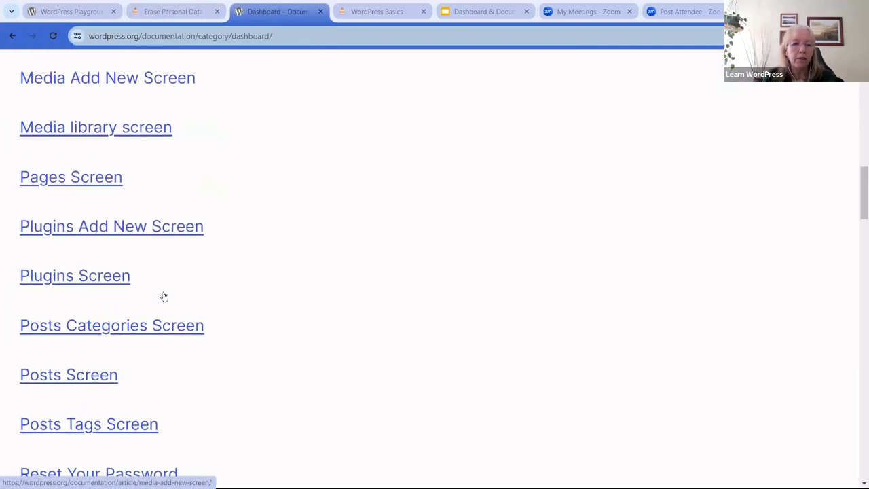
{"action": "scroll", "coordinate": [164, 297], "scroll_direction": "down", "scroll_amount": 9}
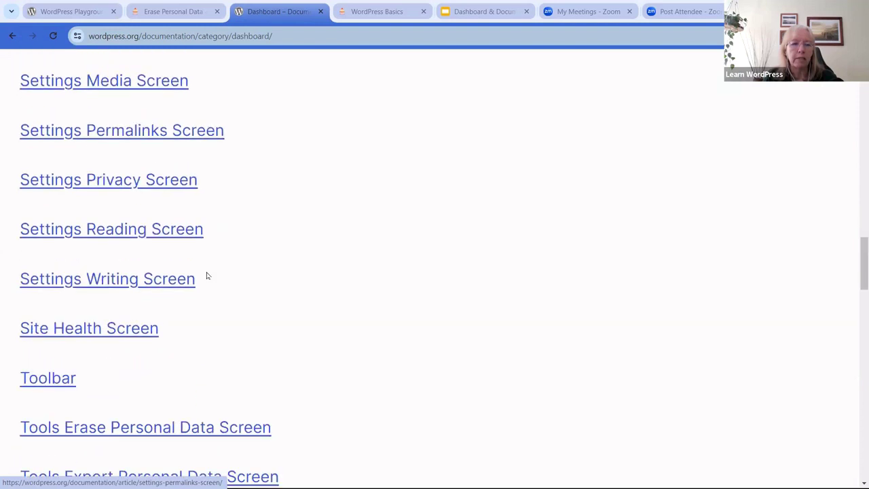
{"action": "scroll", "coordinate": [207, 275], "scroll_direction": "down", "scroll_amount": 3}
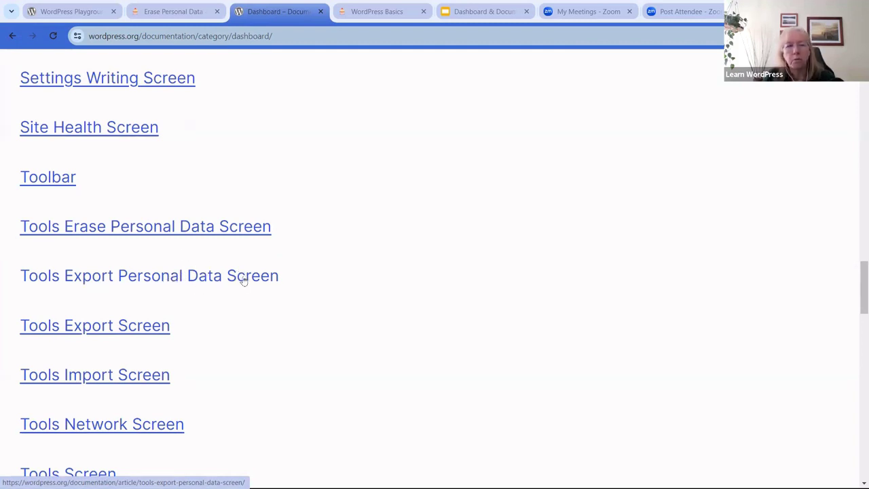
{"action": "scroll", "coordinate": [214, 282], "scroll_direction": "up", "scroll_amount": 1}
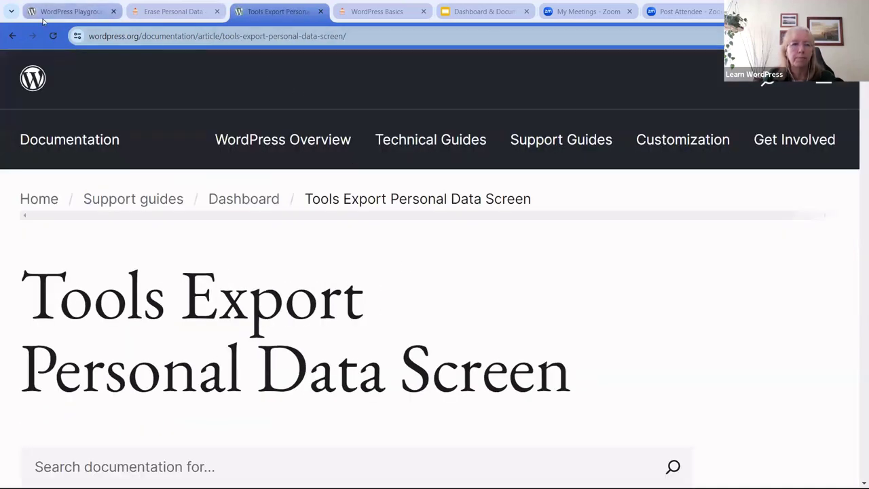
- Return to the WordPress Basics admin, open the Theme File Editor and reduce the page zoom
{"action": "left_click", "coordinate": [173, 12]}
{"action": "scroll", "coordinate": [20, 288], "scroll_direction": "down", "scroll_amount": 2}
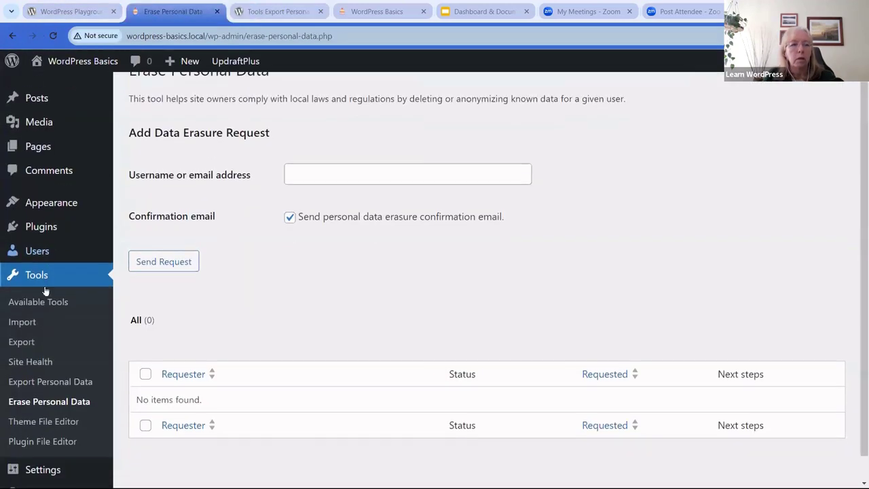
{"action": "left_click", "coordinate": [44, 401]}
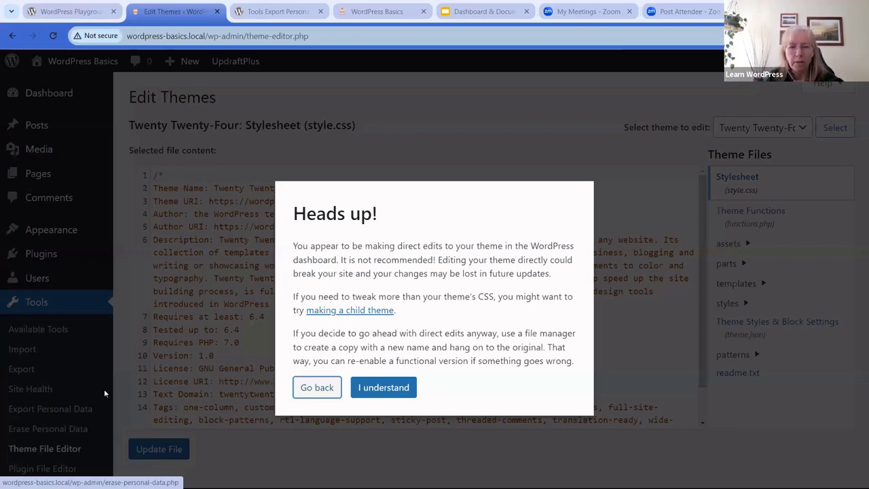
{"action": "key", "text": "ctrl+minus"}
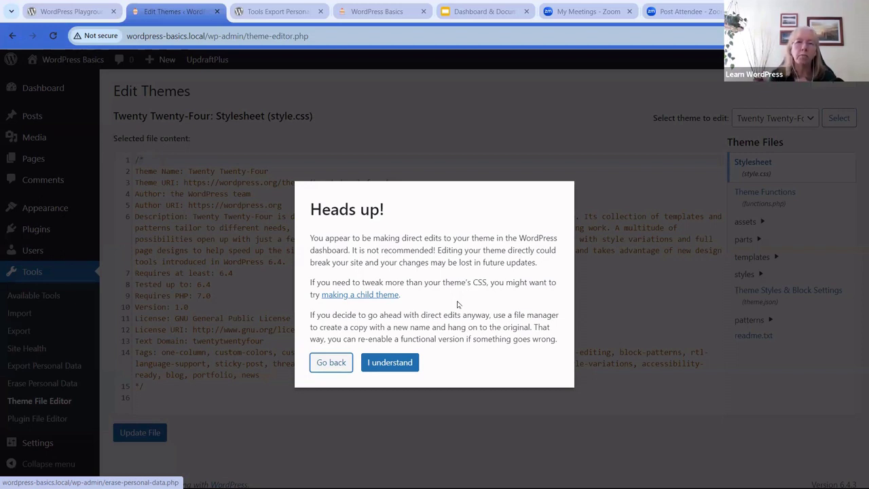
- View The Bakery House heading on the site's front page, then return to the Theme File Editor
{"action": "left_click", "coordinate": [374, 12]}
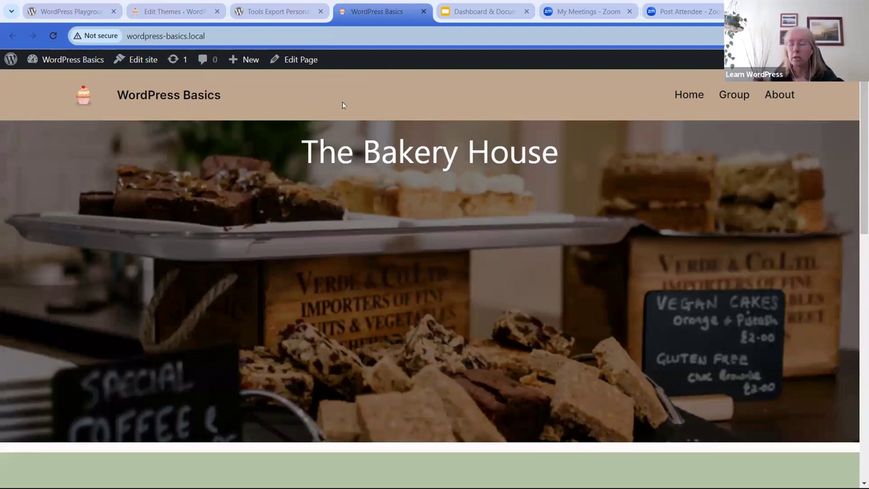
{"action": "left_click_drag", "start_coordinate": [319, 156], "coordinate": [467, 157]}
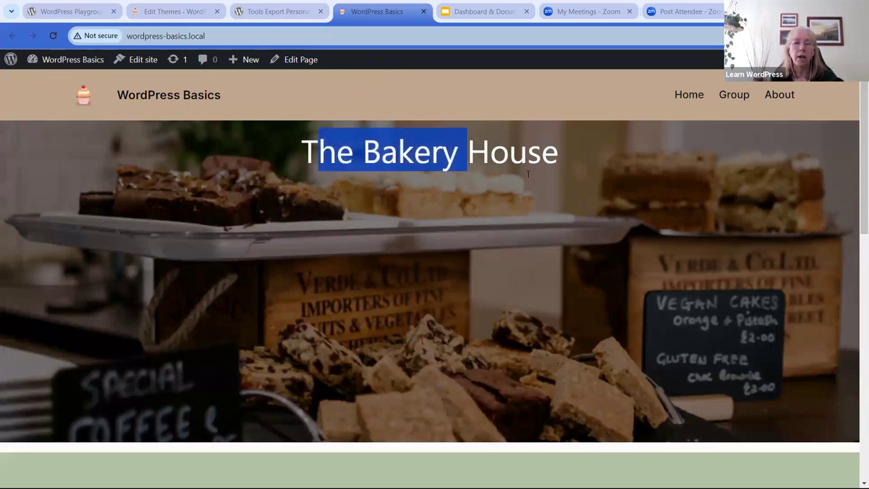
{"action": "left_click", "coordinate": [360, 214]}
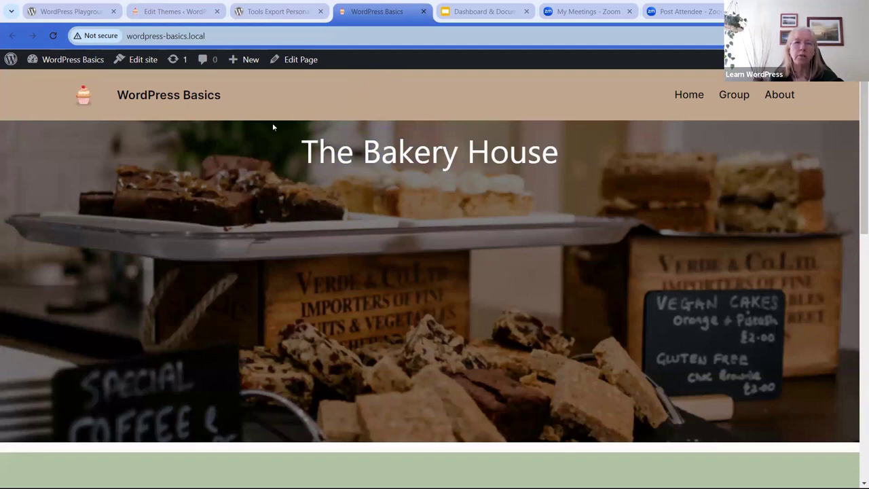
{"action": "left_click", "coordinate": [172, 14]}
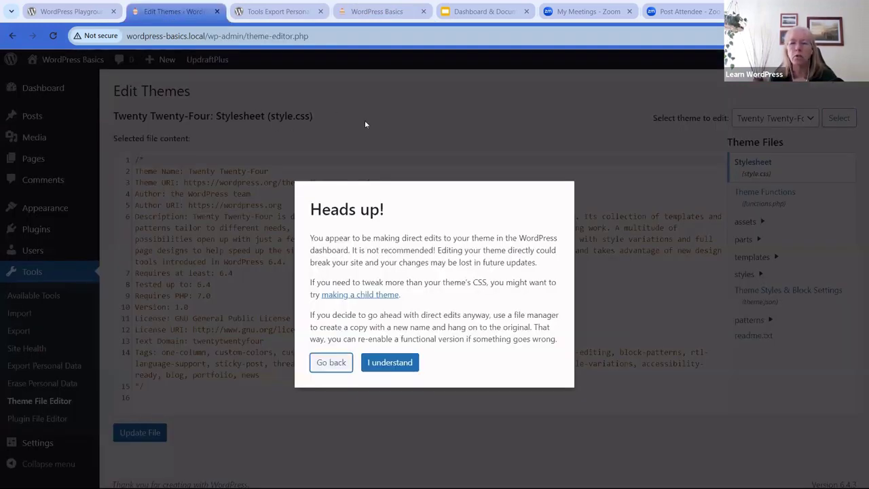
- Accept the direct-editing warning and open ember.json from the Twenty Twenty-Four styles folder
{"action": "left_click", "coordinate": [393, 368]}
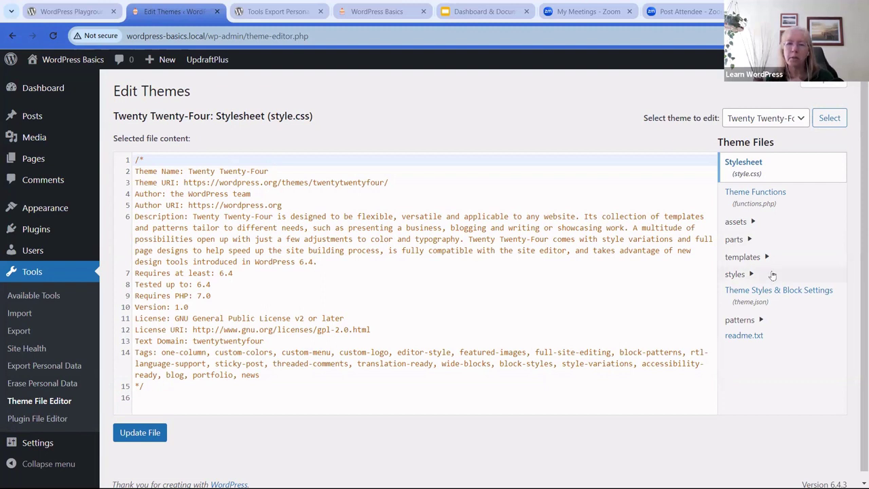
{"action": "left_click", "coordinate": [735, 275]}
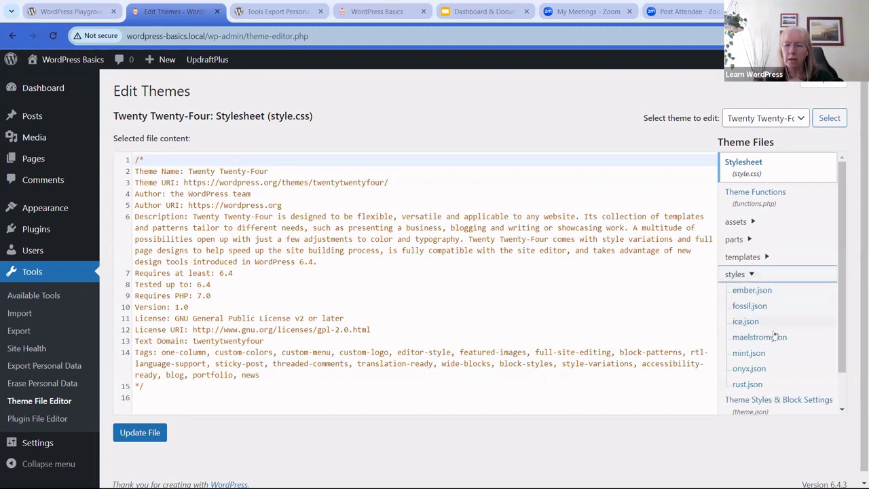
{"action": "left_click", "coordinate": [756, 291]}
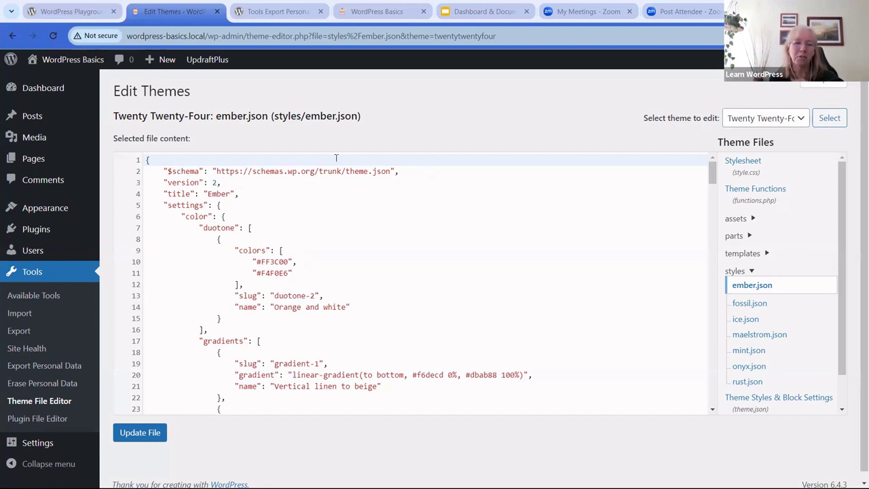
- Open the Plugin File Editor, accept its warning, and review the Gutenberg files and the plugins available for editing
{"action": "left_click", "coordinate": [42, 420]}
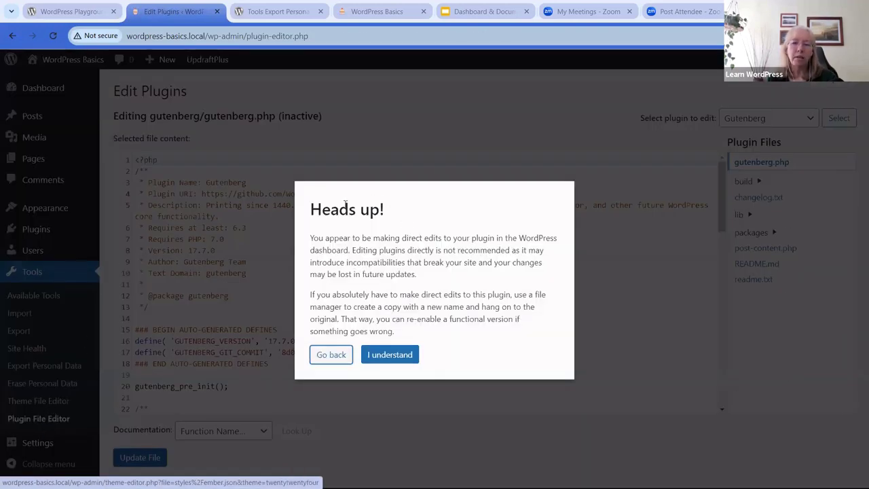
{"action": "left_click", "coordinate": [386, 356]}
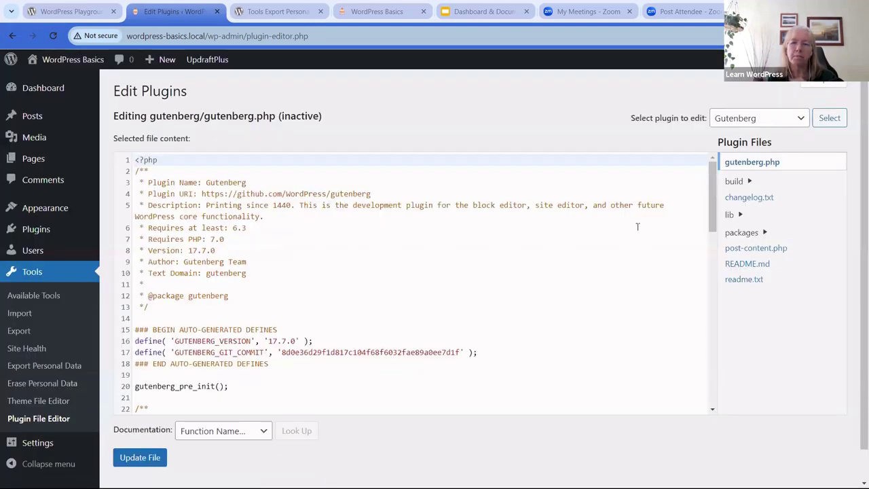
{"action": "scroll", "coordinate": [636, 244], "scroll_direction": "down", "scroll_amount": 3}
{"action": "scroll", "coordinate": [640, 224], "scroll_direction": "up", "scroll_amount": 3}
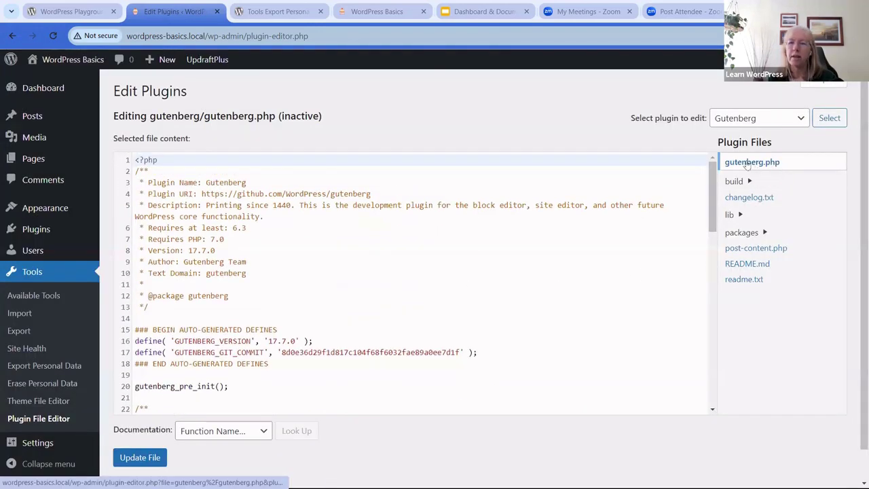
{"action": "left_click", "coordinate": [803, 118]}
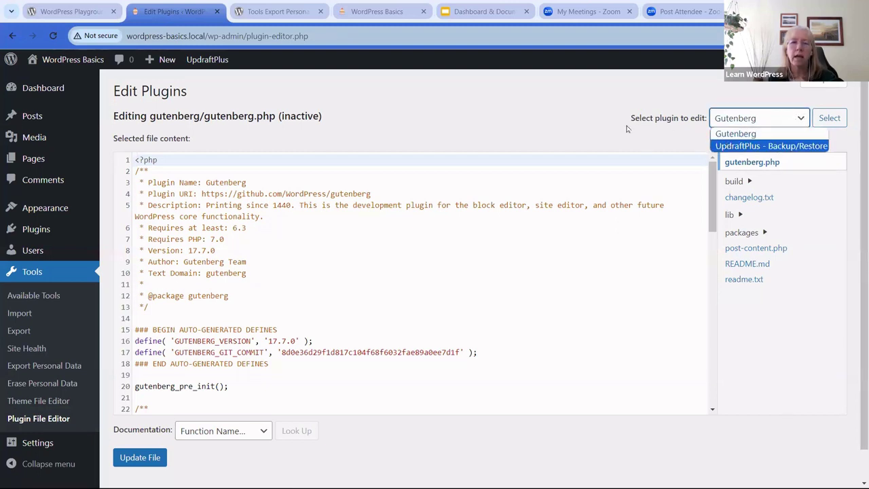
{"action": "left_click", "coordinate": [582, 131]}
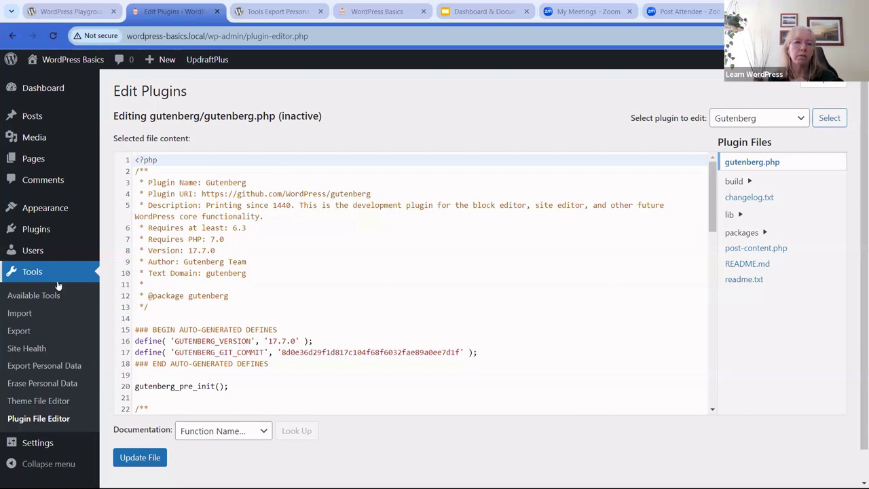
- Go to the Dashboard home and open Writing Settings to review the post defaults, post via email and update services
{"action": "scroll", "coordinate": [27, 350], "scroll_direction": "down", "scroll_amount": 1}
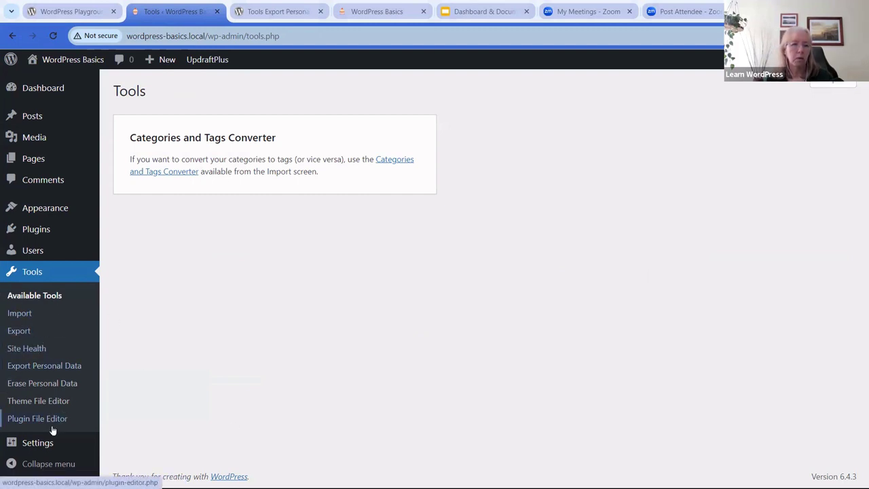
{"action": "left_click", "coordinate": [45, 89]}
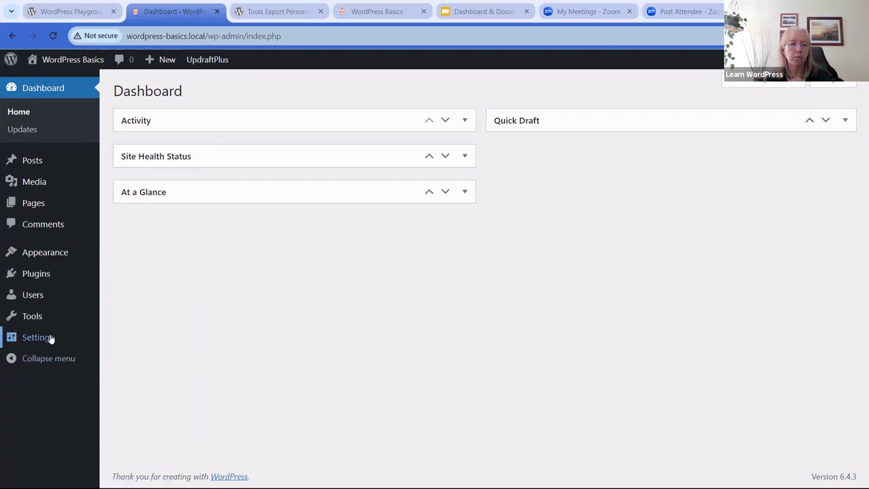
{"action": "mouse_move", "coordinate": [51, 339]}
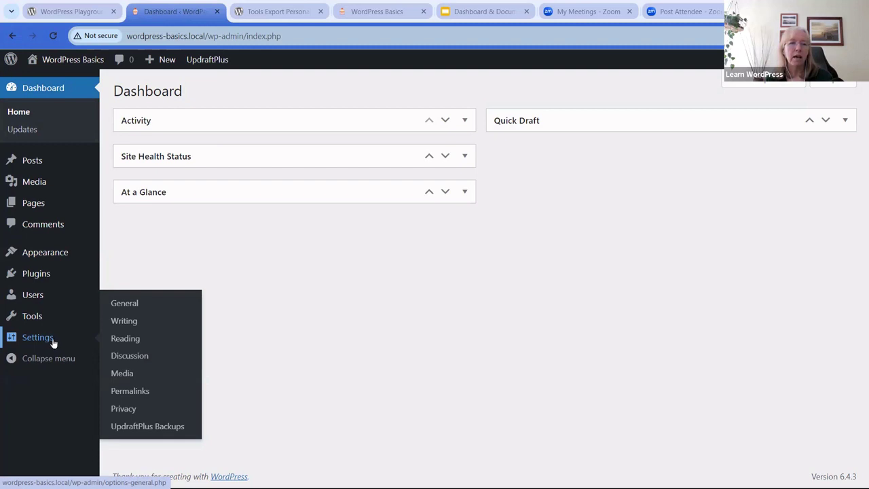
{"action": "left_click", "coordinate": [130, 323]}
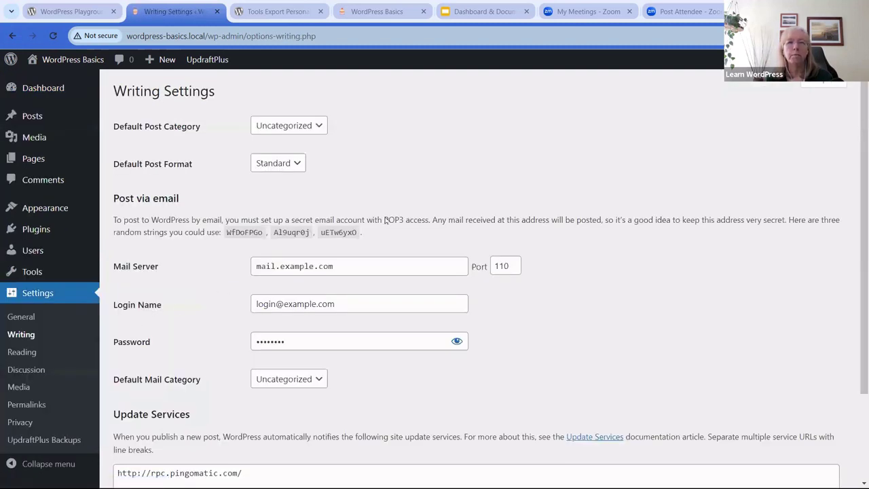
{"action": "scroll", "coordinate": [520, 156], "scroll_direction": "down", "scroll_amount": 2}
{"action": "scroll", "coordinate": [527, 157], "scroll_direction": "up", "scroll_amount": 2}
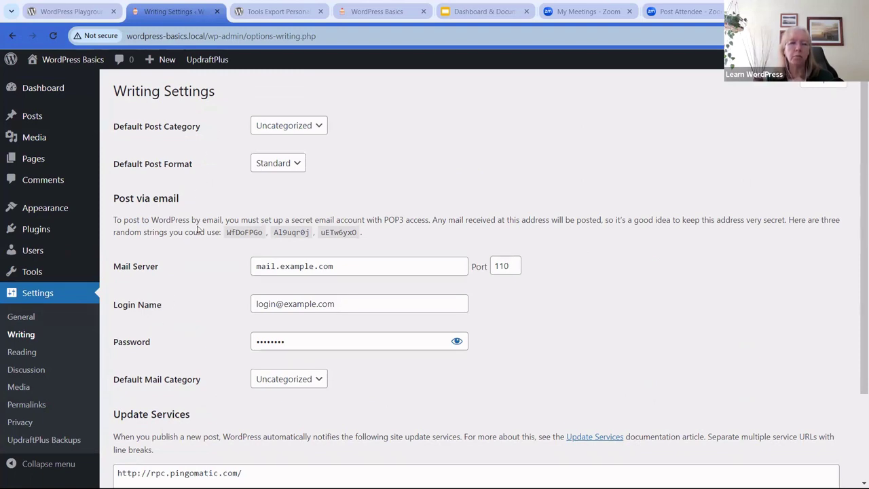
{"action": "scroll", "coordinate": [199, 227], "scroll_direction": "down", "scroll_amount": 3}
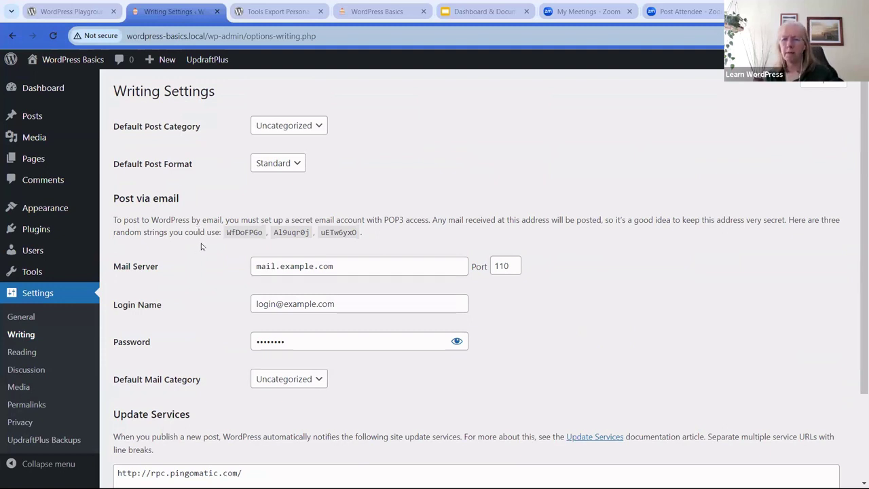
{"action": "left_click", "coordinate": [23, 355]}
{"action": "left_click", "coordinate": [30, 336]}
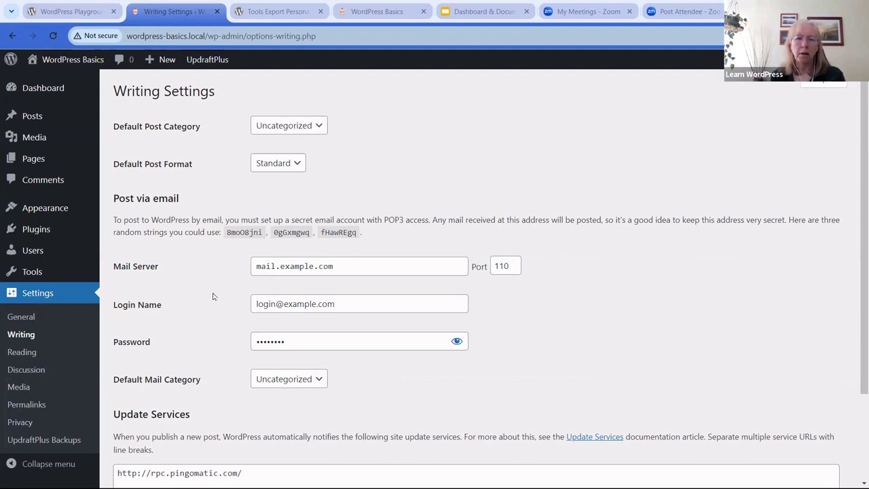
- In Reading Settings, set the homepage to display your latest posts and save the changes
{"action": "left_click", "coordinate": [25, 353]}
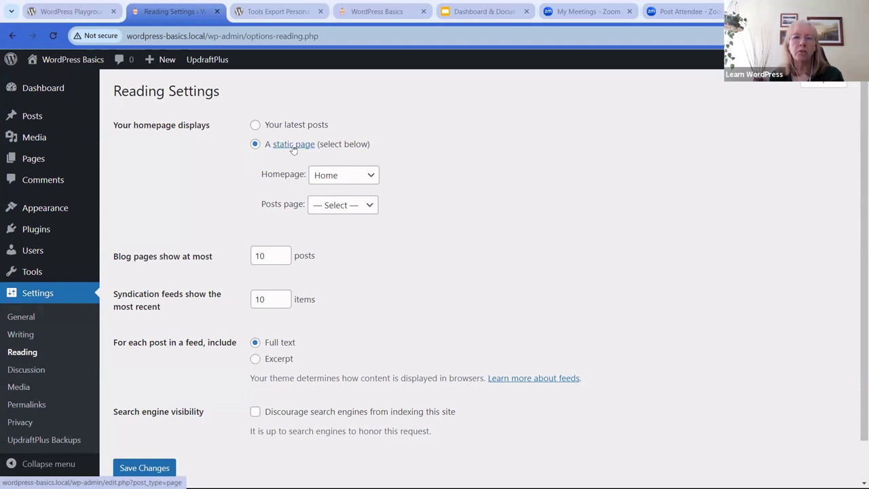
{"action": "left_click", "coordinate": [256, 125]}
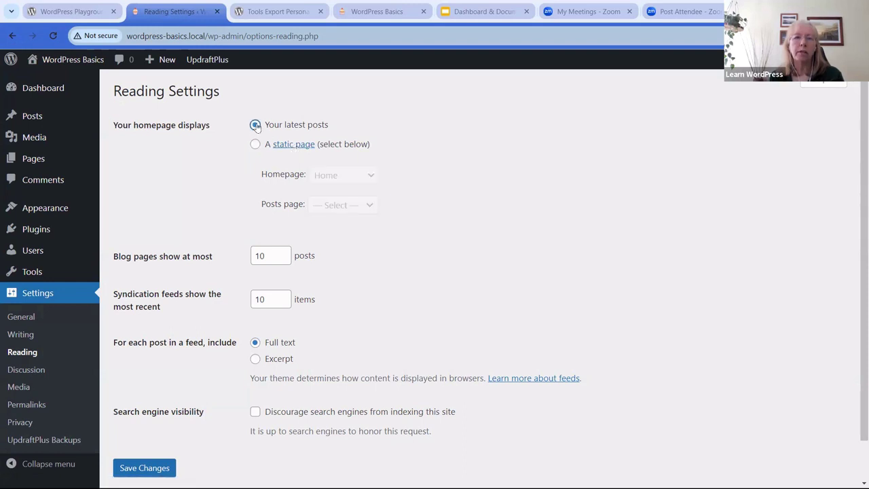
{"action": "left_click", "coordinate": [133, 472]}
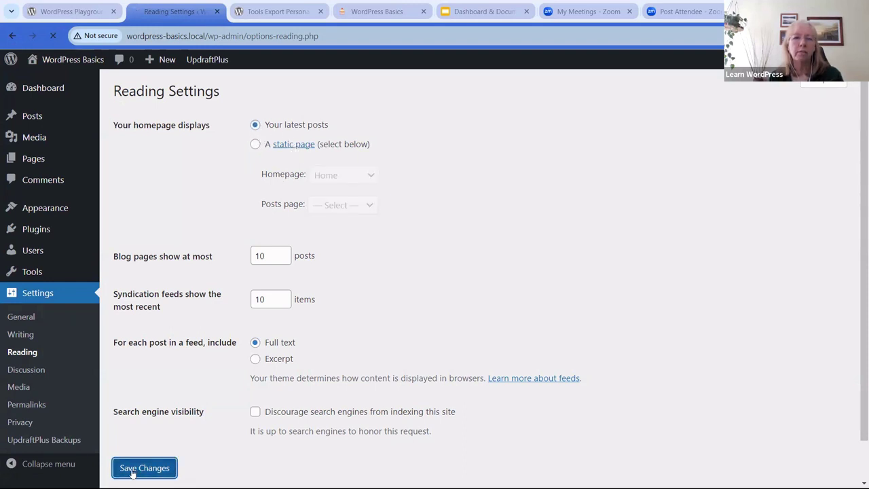
- Reload the site's front page and look through its content with the latest-posts homepage setting
{"action": "left_click", "coordinate": [382, 14]}
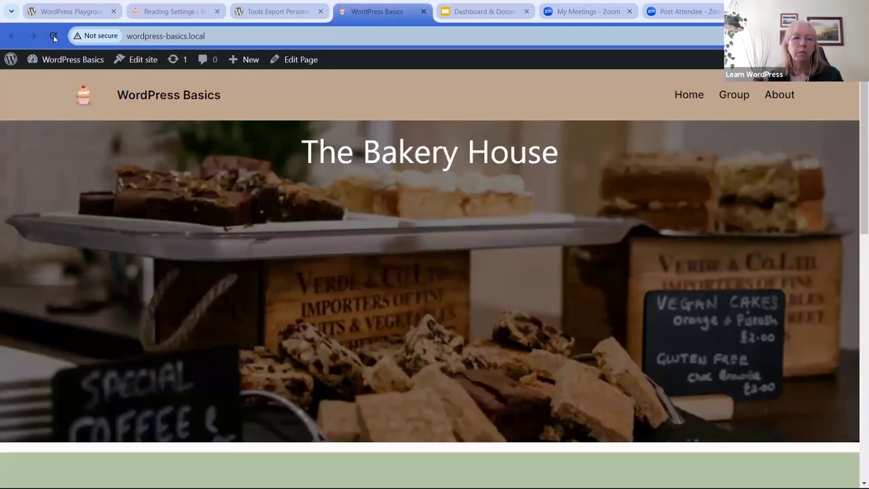
{"action": "scroll", "coordinate": [320, 173], "scroll_direction": "down", "scroll_amount": 4}
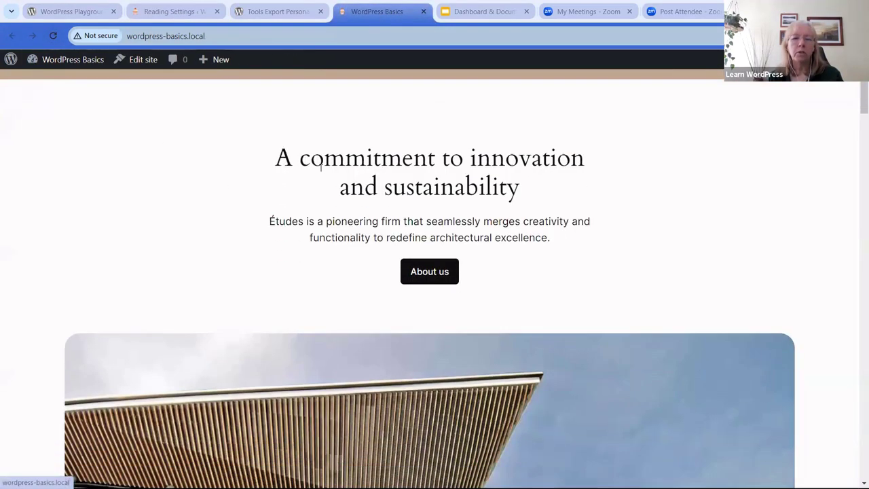
{"action": "scroll", "coordinate": [231, 231], "scroll_direction": "down", "scroll_amount": 4}
{"action": "scroll", "coordinate": [219, 235], "scroll_direction": "up", "scroll_amount": 8}
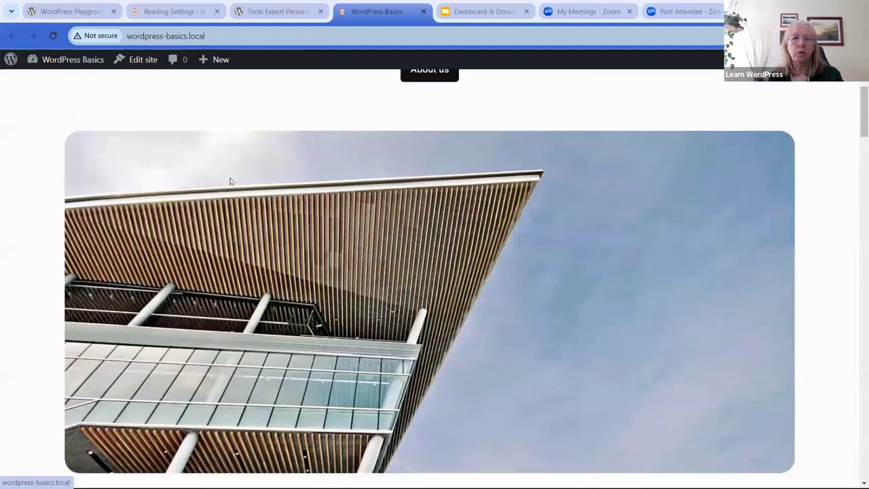
- Set the homepage display back to a static page, choose Home as the homepage, and save the Reading Settings
{"action": "left_click", "coordinate": [173, 12]}
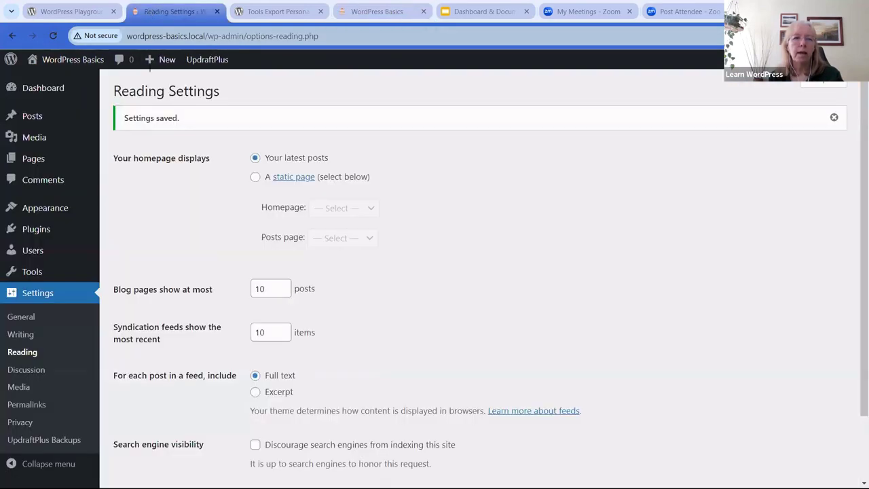
{"action": "left_click", "coordinate": [255, 177]}
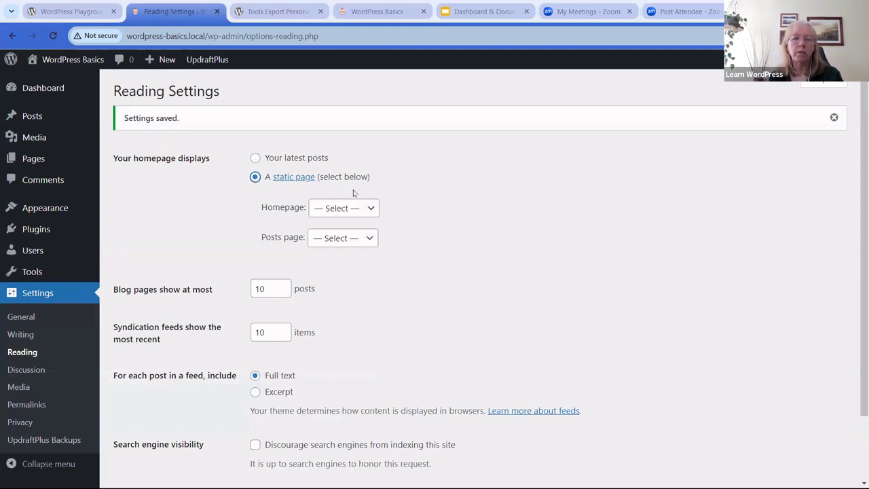
{"action": "left_click", "coordinate": [368, 210]}
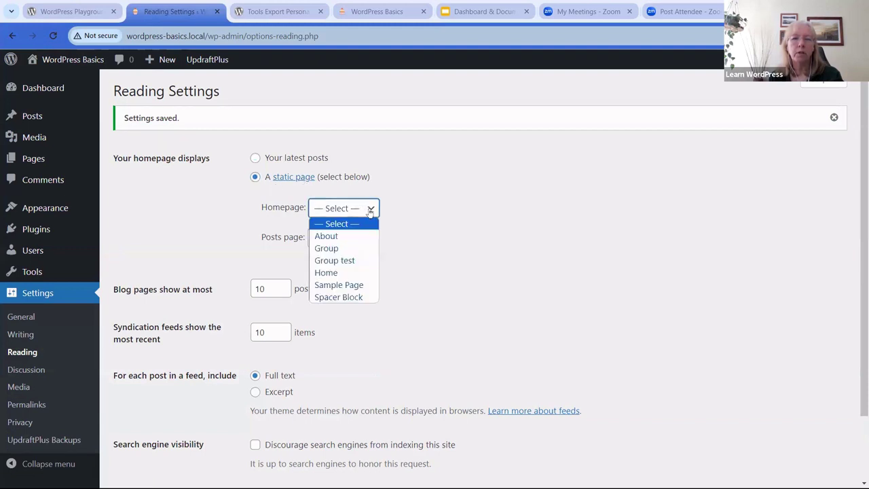
{"action": "left_click", "coordinate": [338, 274]}
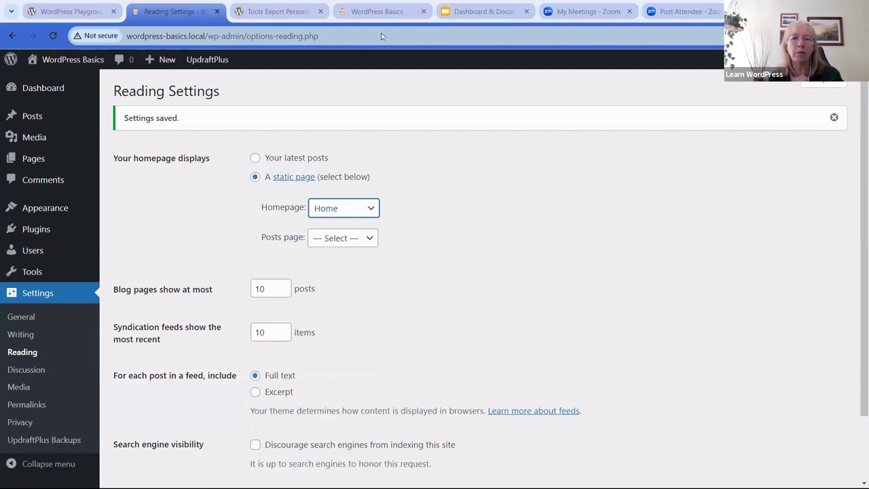
{"action": "left_click", "coordinate": [377, 12]}
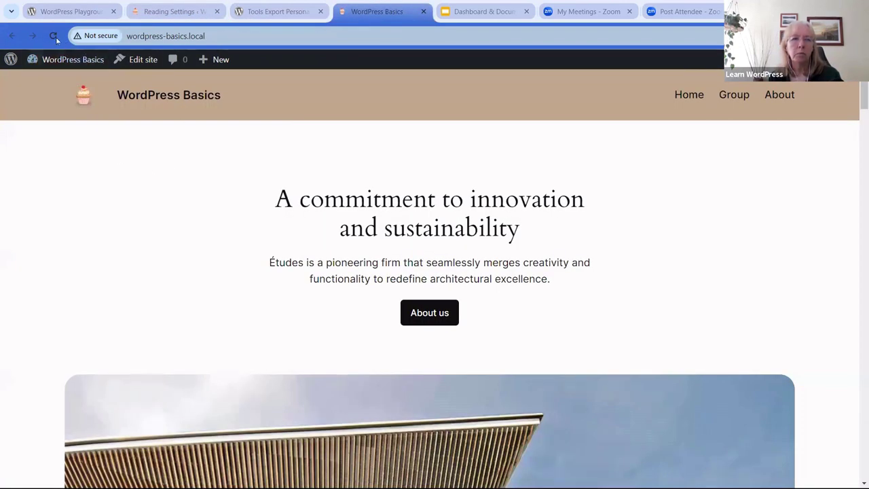
{"action": "left_click", "coordinate": [177, 15]}
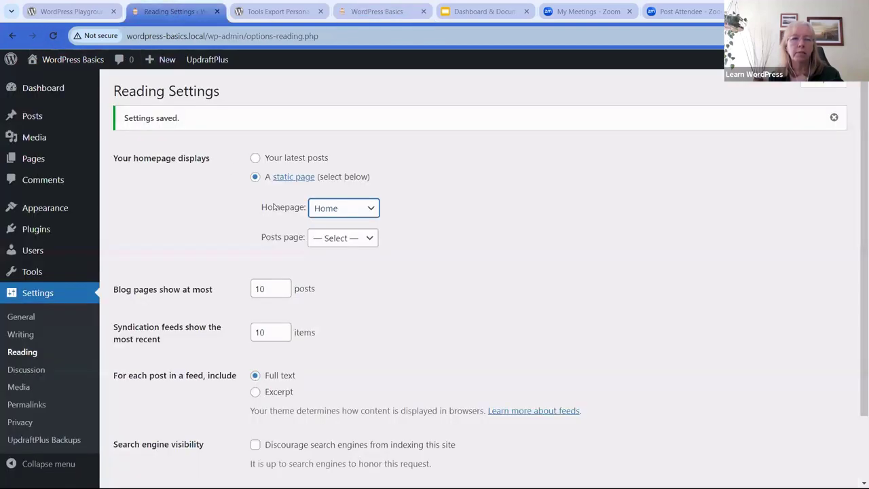
{"action": "scroll", "coordinate": [458, 287], "scroll_direction": "down", "scroll_amount": 2}
{"action": "left_click", "coordinate": [147, 432]}
{"action": "scroll", "coordinate": [447, 285], "scroll_direction": "down", "scroll_amount": 2}
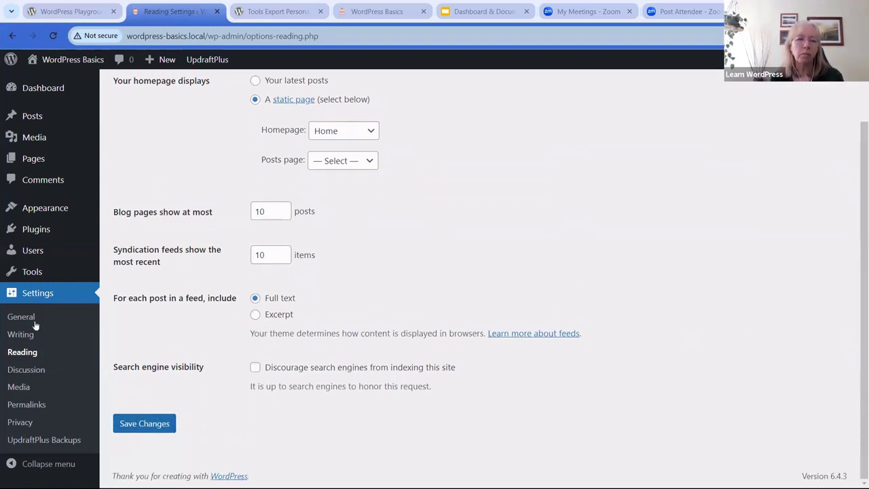
- Open Discussion Settings and review the default post, comment, moderation and avatar options
{"action": "left_click", "coordinate": [23, 373]}
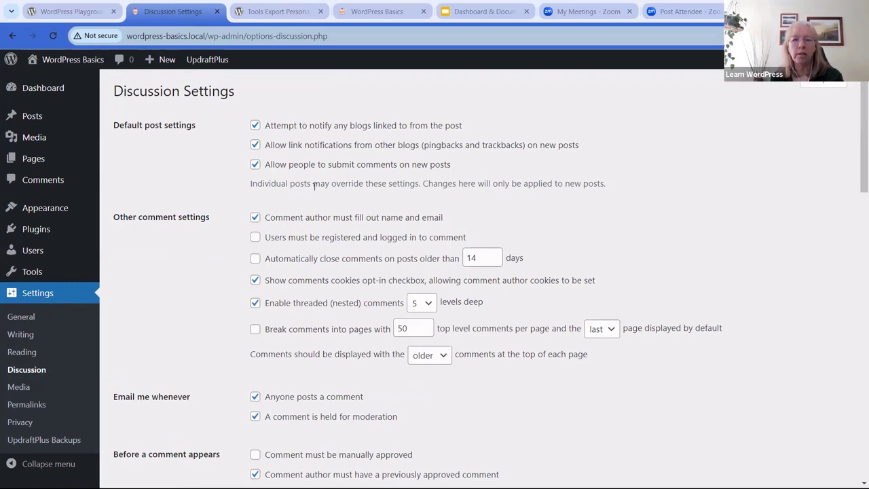
{"action": "scroll", "coordinate": [307, 265], "scroll_direction": "down", "scroll_amount": 2}
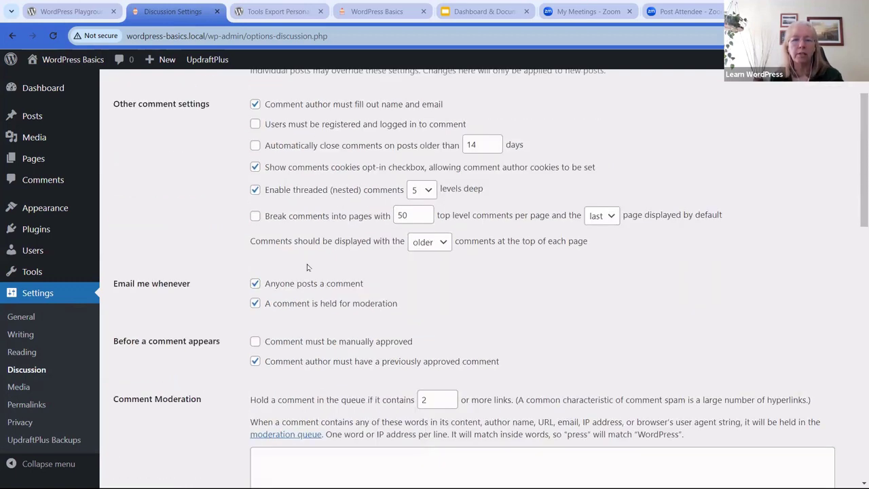
{"action": "scroll", "coordinate": [316, 260], "scroll_direction": "down", "scroll_amount": 2}
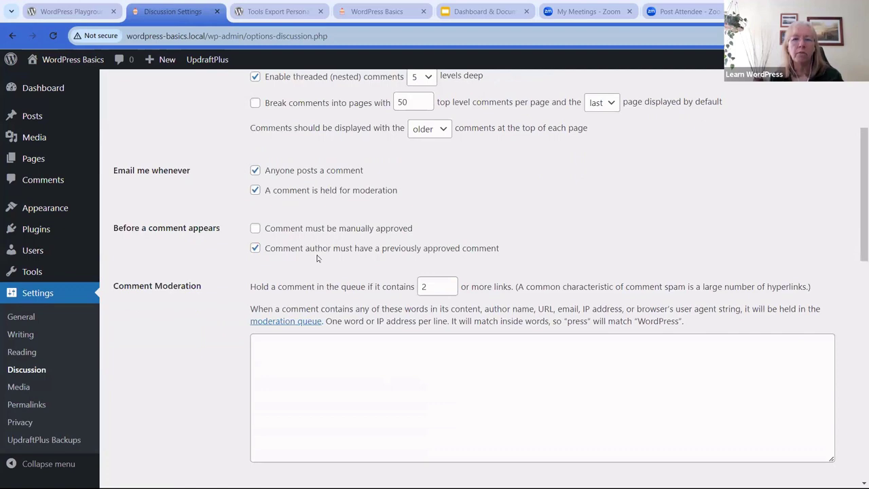
{"action": "scroll", "coordinate": [317, 258], "scroll_direction": "down", "scroll_amount": 2}
{"action": "scroll", "coordinate": [316, 256], "scroll_direction": "down", "scroll_amount": 4}
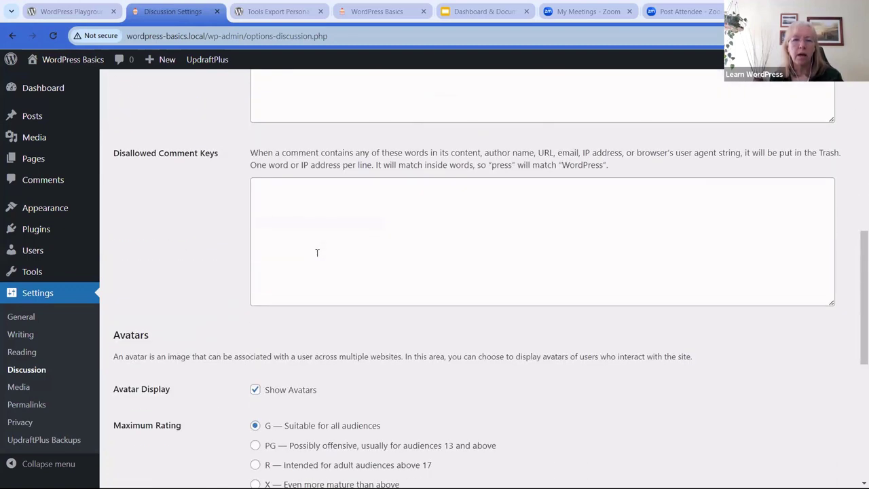
{"action": "scroll", "coordinate": [316, 252], "scroll_direction": "down", "scroll_amount": 3}
{"action": "scroll", "coordinate": [420, 211], "scroll_direction": "down", "scroll_amount": 3}
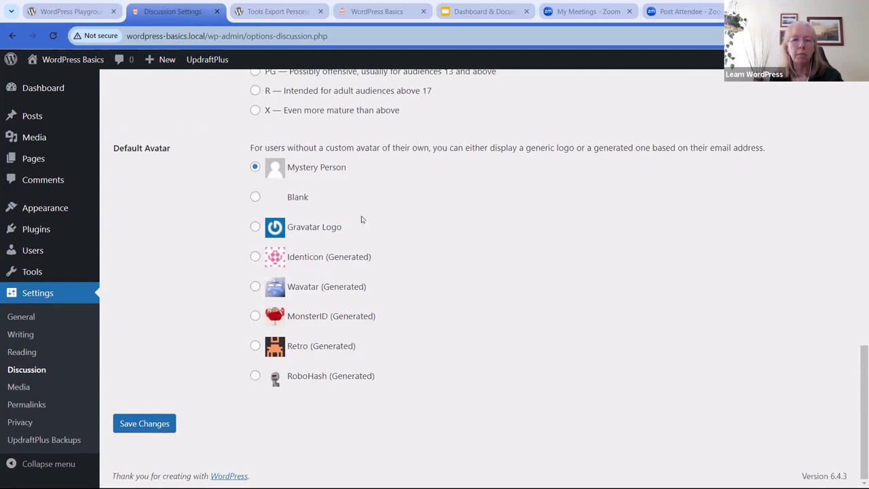
{"action": "scroll", "coordinate": [364, 302], "scroll_direction": "up", "scroll_amount": 15}
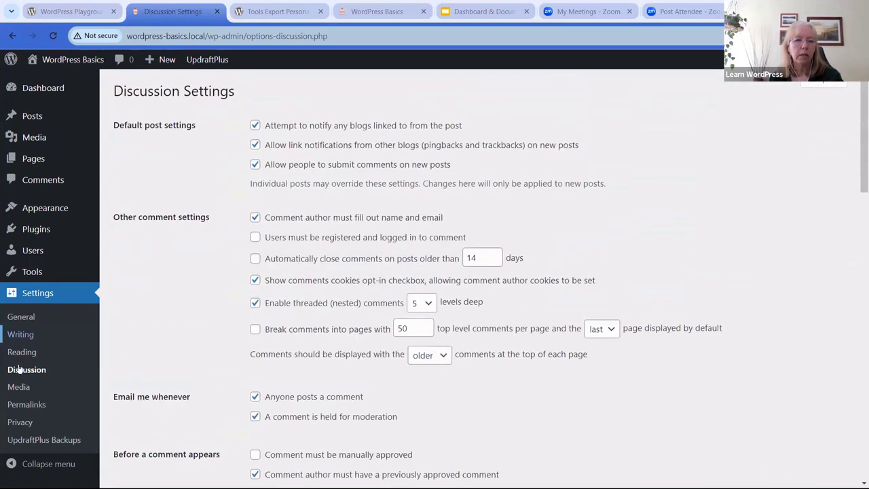
- Open Media Settings and review the thumbnail, medium and large image sizes and the upload folder option
{"action": "left_click", "coordinate": [18, 386]}
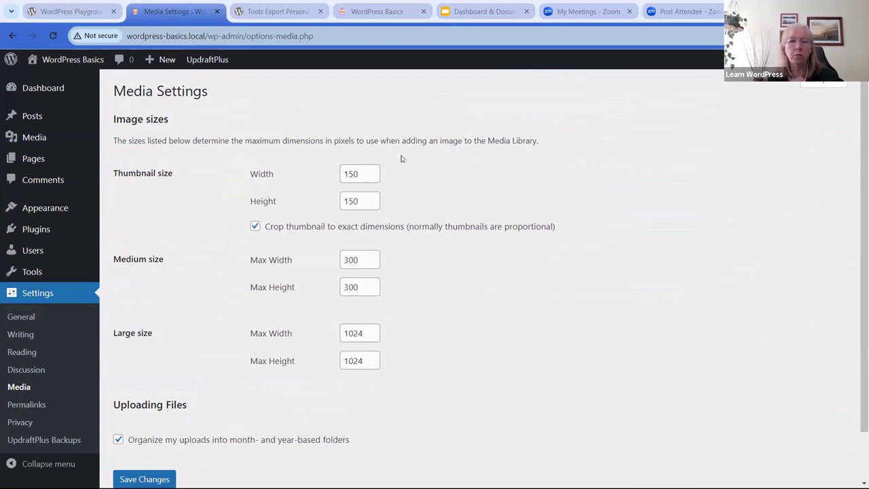
{"action": "scroll", "coordinate": [401, 159], "scroll_direction": "down", "scroll_amount": 2}
{"action": "scroll", "coordinate": [429, 192], "scroll_direction": "up", "scroll_amount": 2}
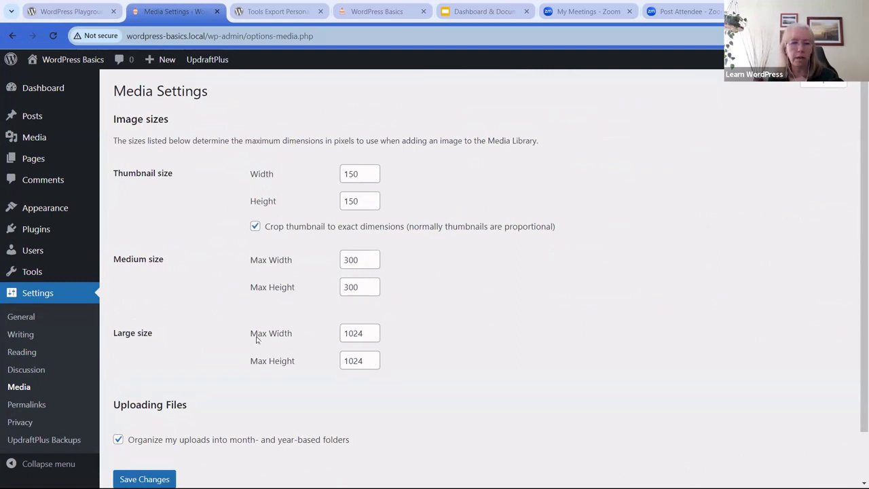
- Open Permalink Settings and review the permalink structures, available tags and optional category base
{"action": "left_click", "coordinate": [34, 405]}
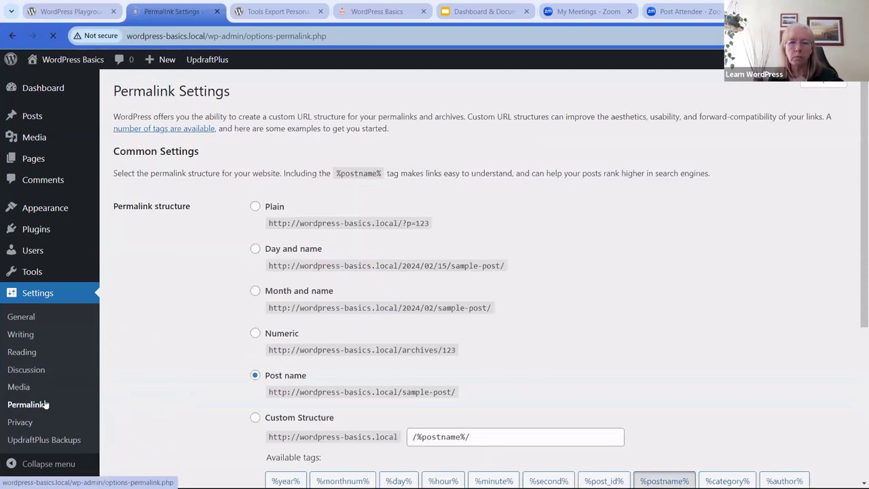
{"action": "scroll", "coordinate": [527, 169], "scroll_direction": "down", "scroll_amount": 2}
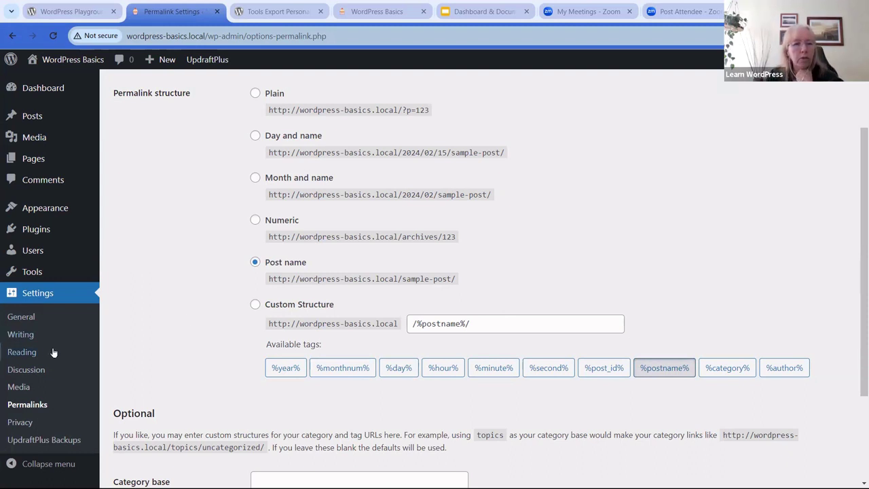
{"action": "scroll", "coordinate": [53, 352], "scroll_direction": "down", "scroll_amount": 1}
- Open the Privacy settings to view the privacy policy page options and return to the Dashboard home
{"action": "left_click", "coordinate": [20, 423]}
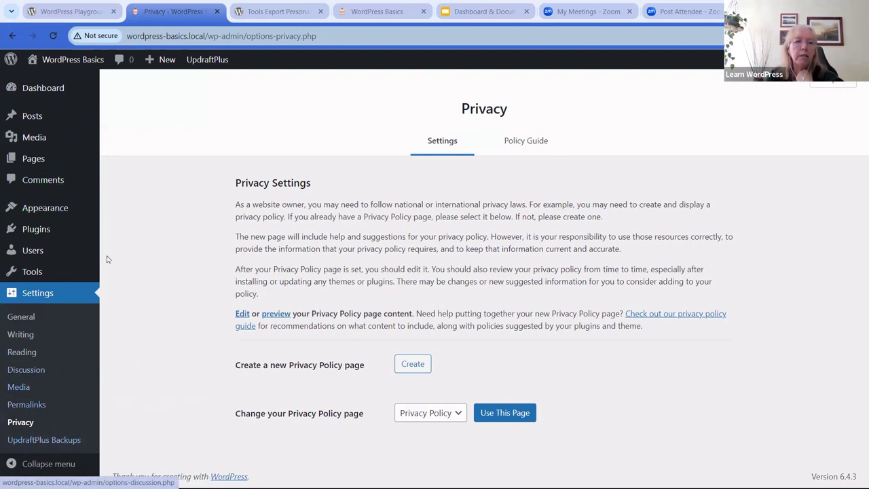
{"action": "mouse_move", "coordinate": [74, 52]}
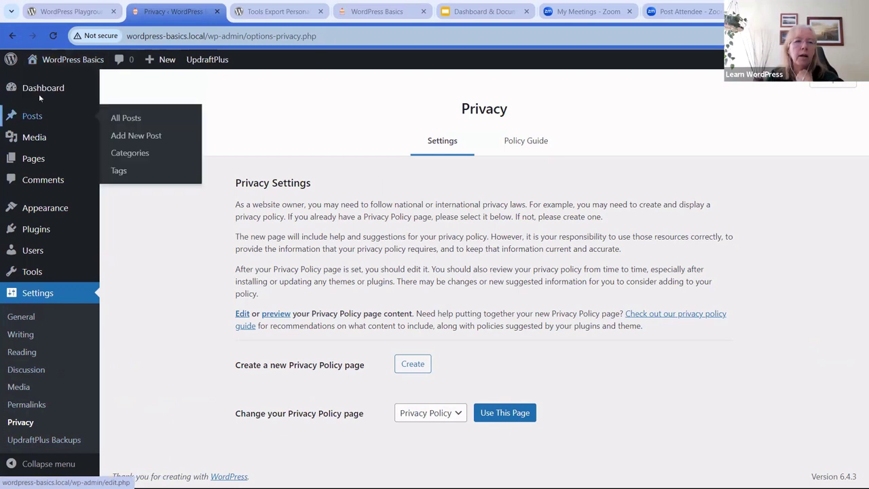
{"action": "left_click", "coordinate": [41, 94]}
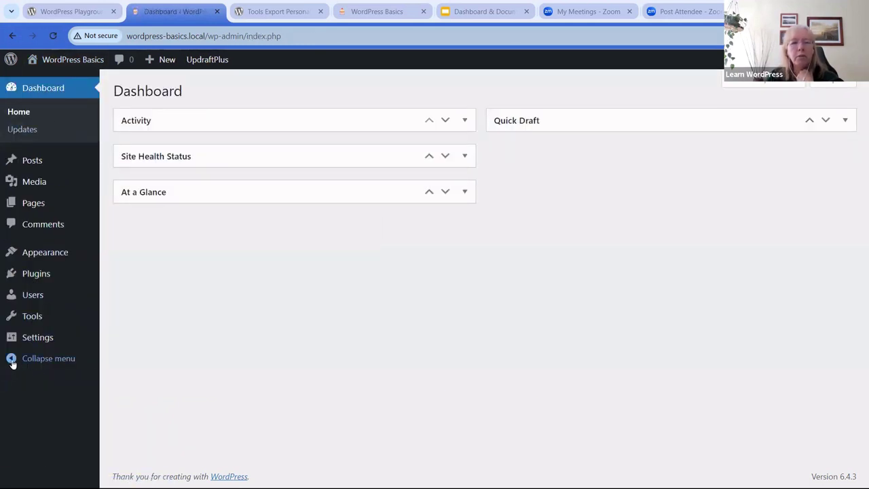
- Collapse the admin menu to icons and expand it back to full width, twice
{"action": "left_click", "coordinate": [13, 362]}
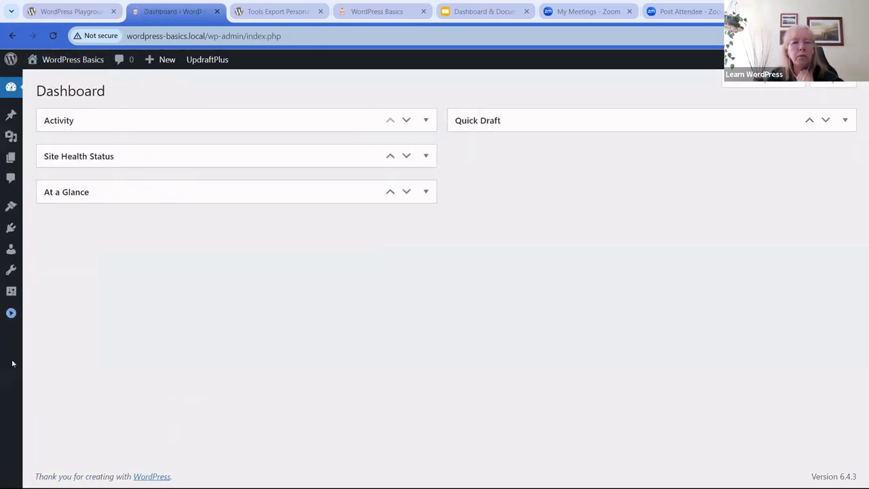
{"action": "left_click", "coordinate": [12, 318]}
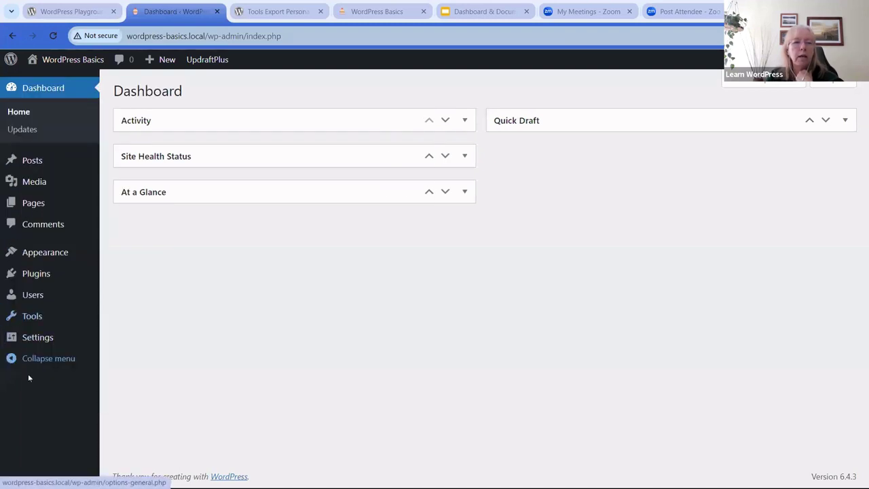
{"action": "left_click", "coordinate": [11, 361]}
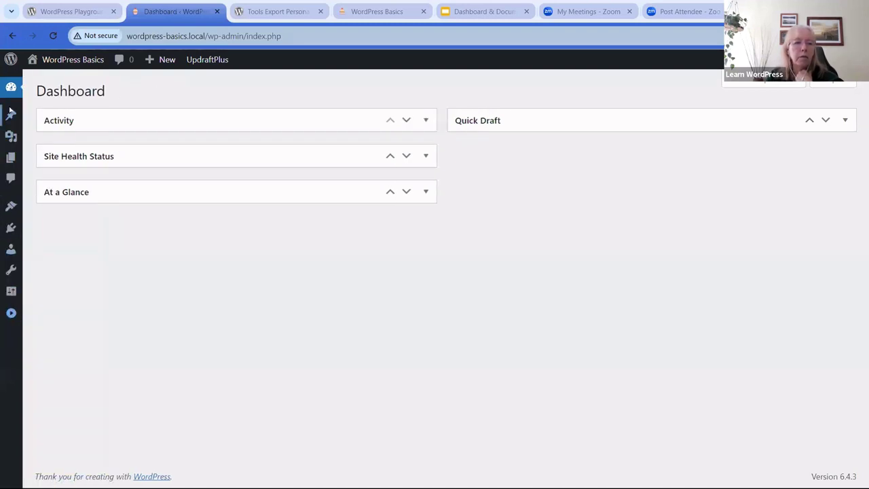
{"action": "left_click", "coordinate": [11, 316]}
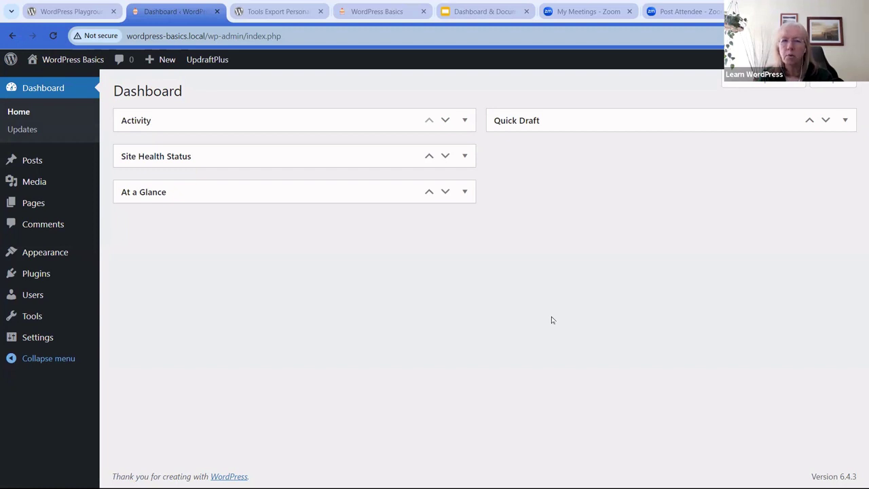
- Open the About WordPress page and go on to the WordPress.org Documentation, shown at 100% zoom
{"action": "left_click", "coordinate": [12, 66]}
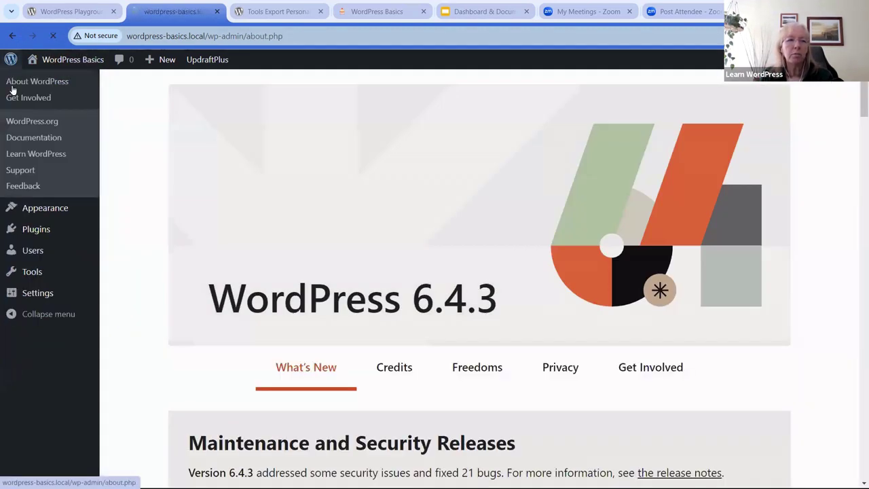
{"action": "mouse_move", "coordinate": [11, 59]}
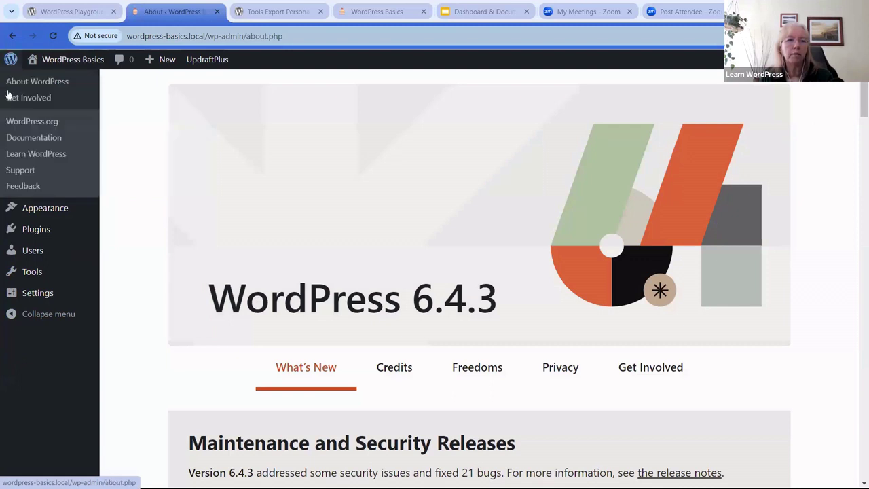
{"action": "left_click", "coordinate": [34, 138]}
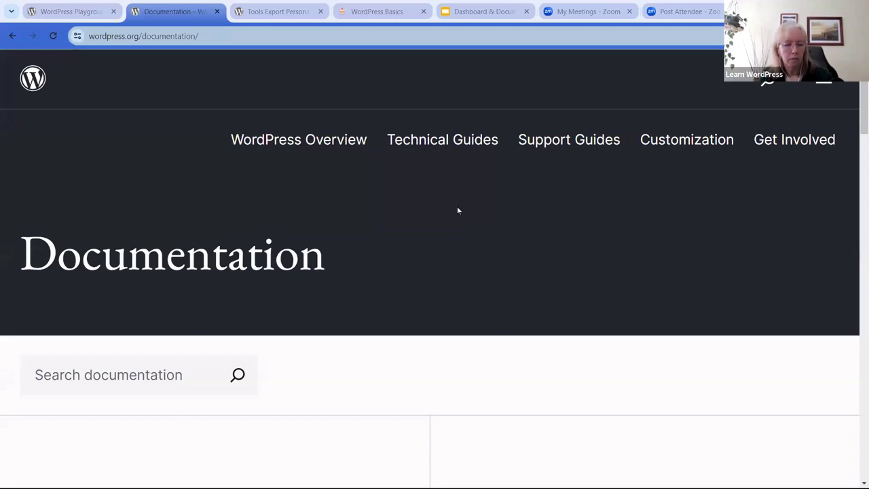
{"action": "key", "text": "ctrl+minus"}
{"action": "key", "text": "ctrl+minus"}
{"action": "key", "text": "ctrl+minus"}
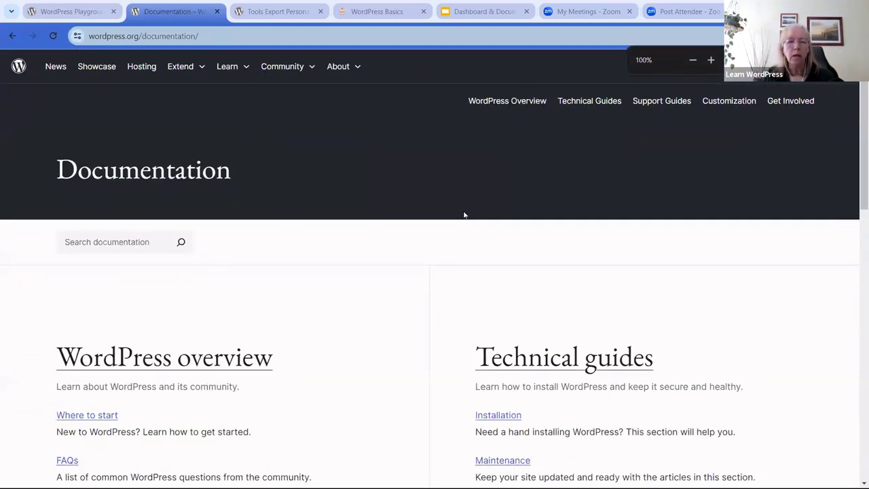
- Open the Media blocks category from the Documentation overview and look through its list of articles
{"action": "scroll", "coordinate": [564, 275], "scroll_direction": "down", "scroll_amount": 5}
{"action": "scroll", "coordinate": [554, 271], "scroll_direction": "down", "scroll_amount": 1}
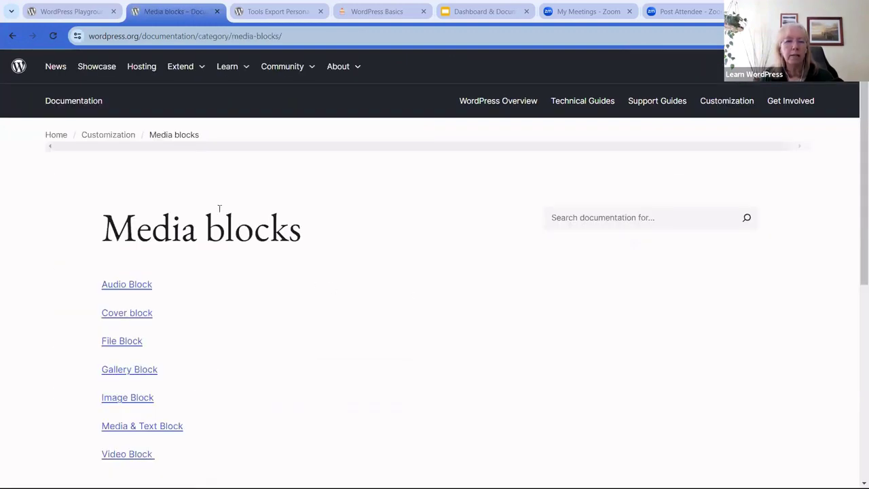
{"action": "scroll", "coordinate": [219, 214], "scroll_direction": "down", "scroll_amount": 3}
{"action": "scroll", "coordinate": [218, 215], "scroll_direction": "up", "scroll_amount": 4}
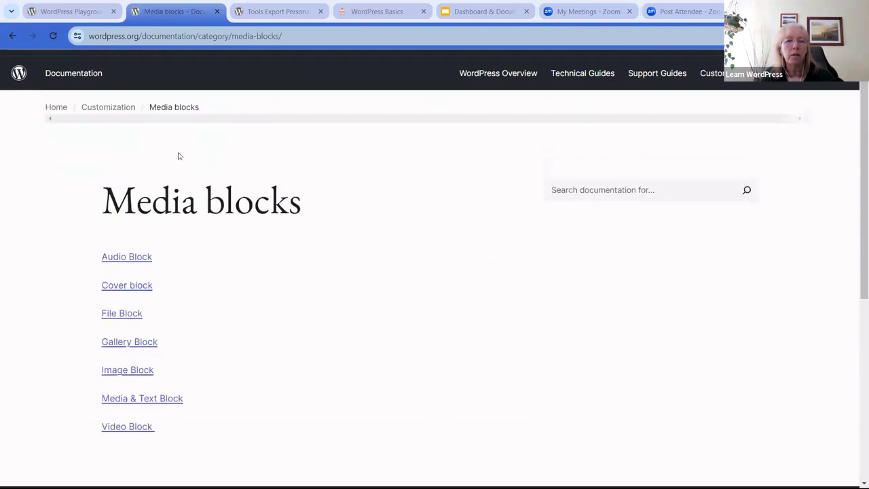
- Open the parent Customization documentation and look through its article sections, from Appearance and Block editor to the Widget blocks
{"action": "left_click", "coordinate": [121, 136]}
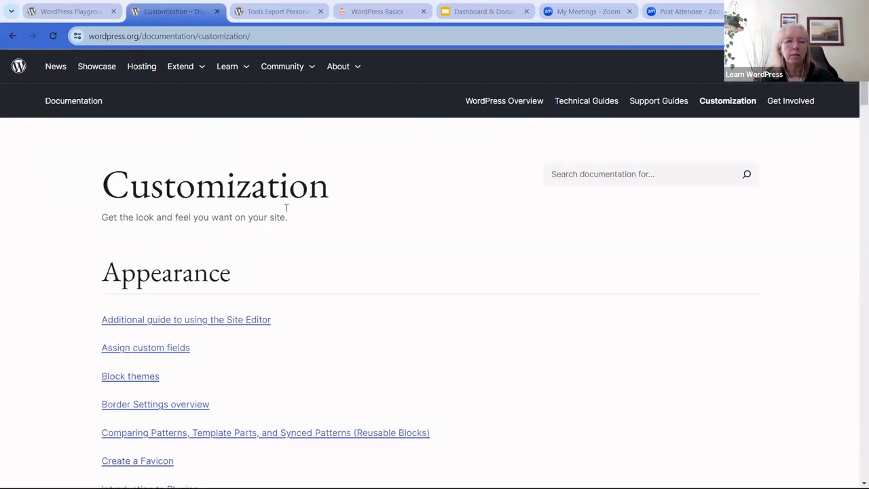
{"action": "scroll", "coordinate": [272, 204], "scroll_direction": "down", "scroll_amount": 8}
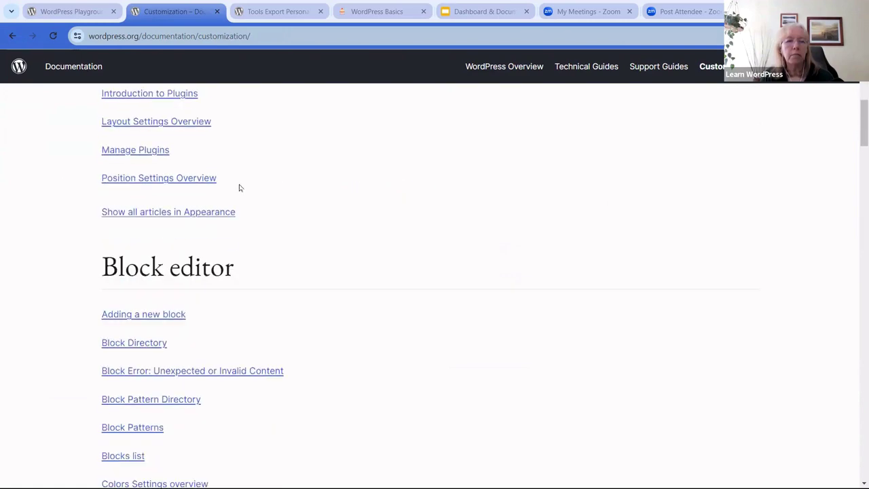
{"action": "scroll", "coordinate": [204, 129], "scroll_direction": "down", "scroll_amount": 6}
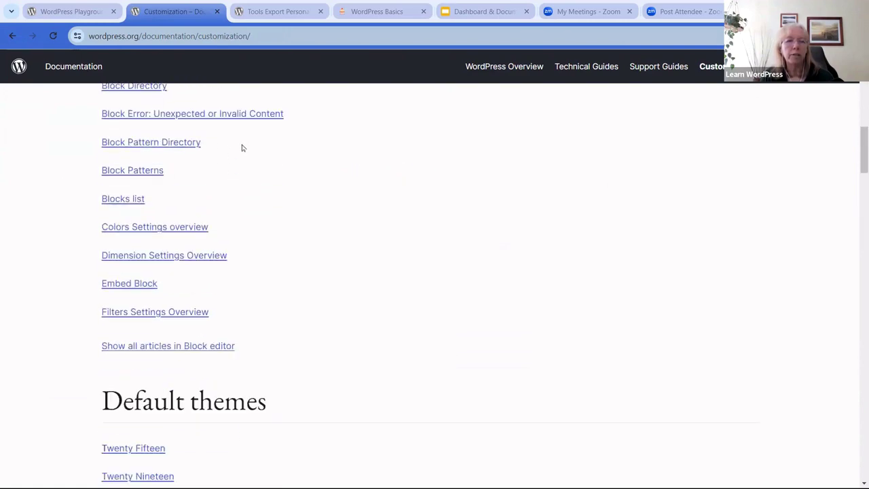
{"action": "scroll", "coordinate": [204, 170], "scroll_direction": "down", "scroll_amount": 3}
{"action": "scroll", "coordinate": [206, 174], "scroll_direction": "up", "scroll_amount": 3}
{"action": "scroll", "coordinate": [257, 174], "scroll_direction": "down", "scroll_amount": 6}
{"action": "scroll", "coordinate": [255, 195], "scroll_direction": "down", "scroll_amount": 7}
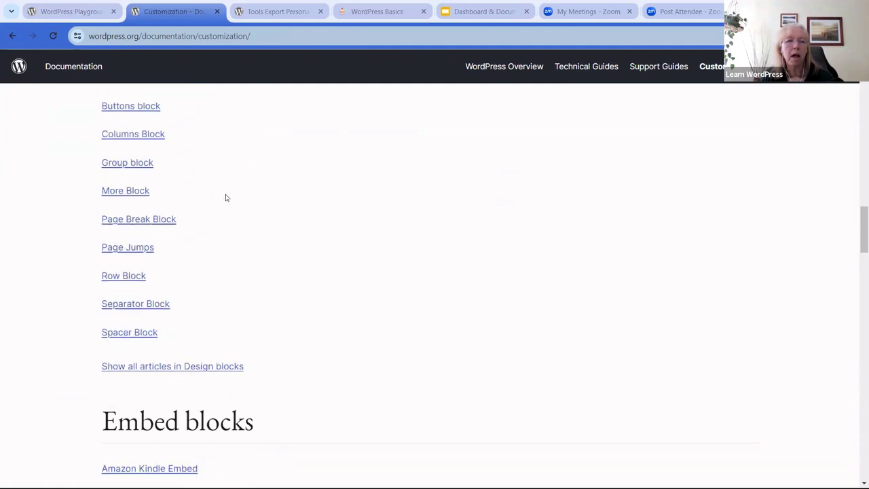
{"action": "scroll", "coordinate": [249, 206], "scroll_direction": "down", "scroll_amount": 1}
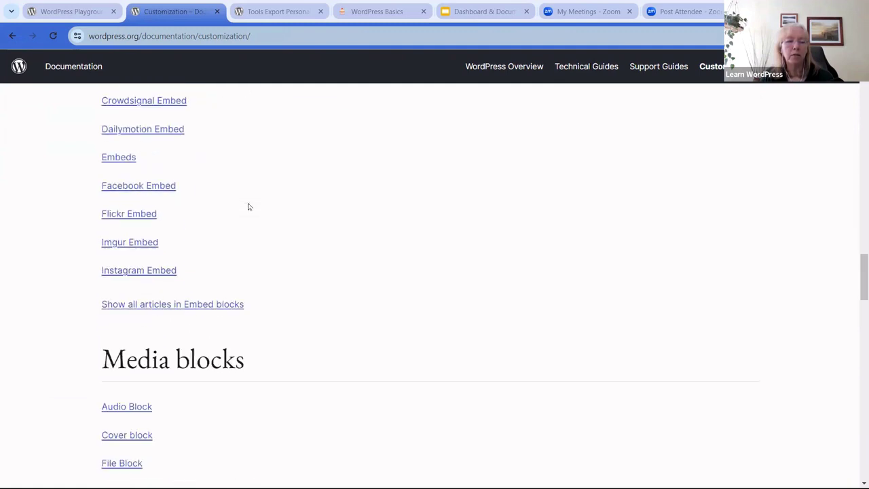
{"action": "scroll", "coordinate": [207, 206], "scroll_direction": "down", "scroll_amount": 3}
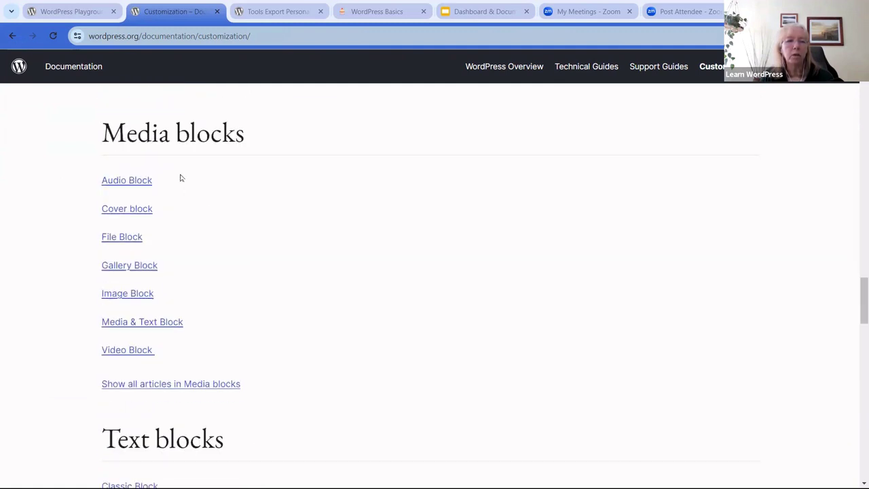
{"action": "scroll", "coordinate": [174, 294], "scroll_direction": "down", "scroll_amount": 5}
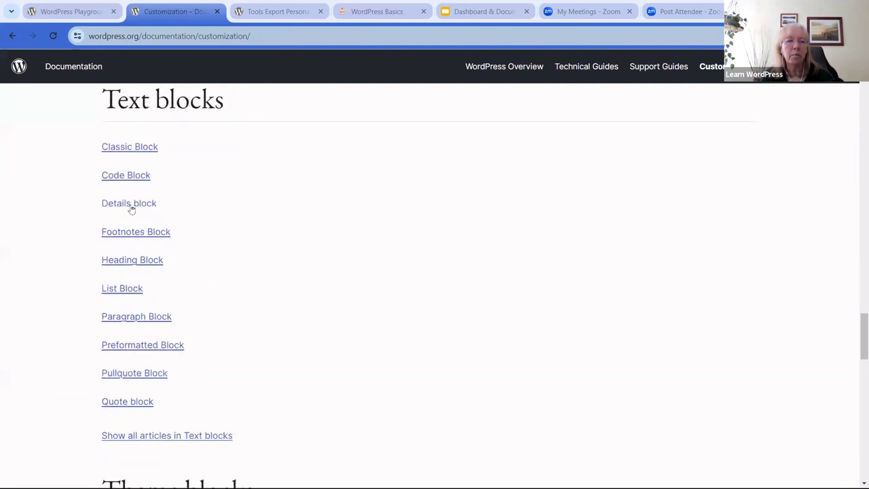
{"action": "scroll", "coordinate": [180, 235], "scroll_direction": "down", "scroll_amount": 1}
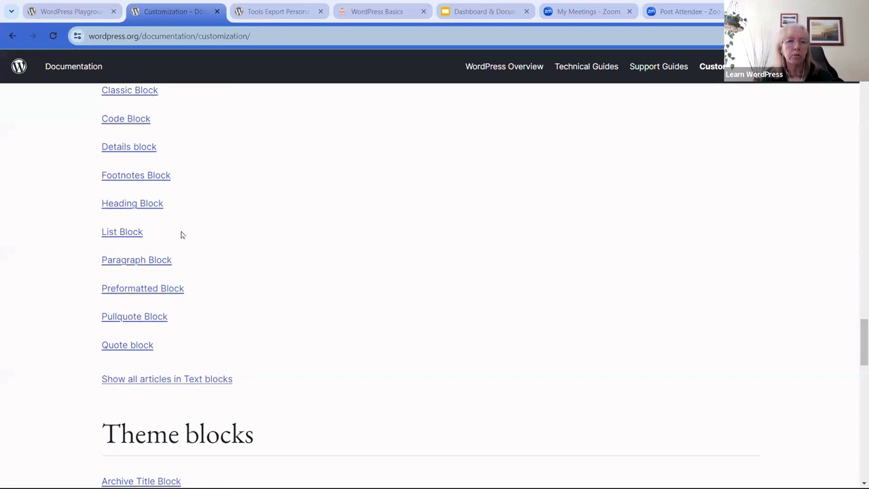
{"action": "scroll", "coordinate": [180, 231], "scroll_direction": "up", "scroll_amount": 1}
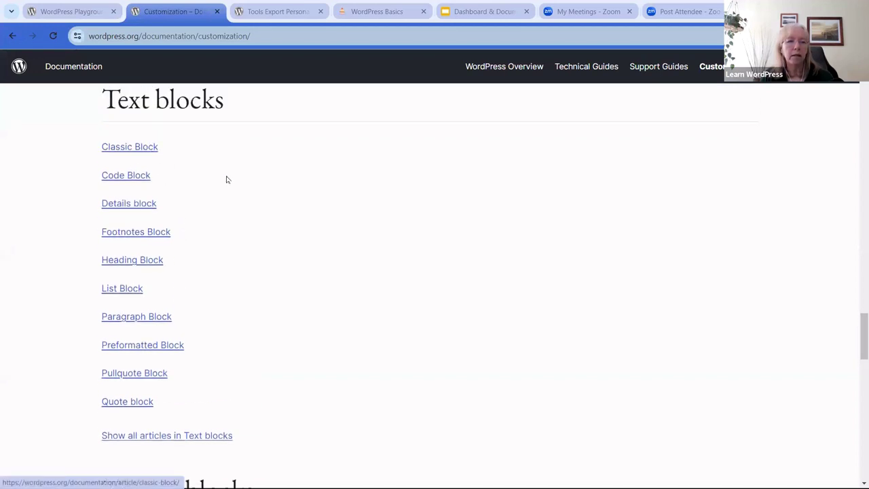
{"action": "scroll", "coordinate": [224, 178], "scroll_direction": "down", "scroll_amount": 9}
{"action": "scroll", "coordinate": [229, 180], "scroll_direction": "up", "scroll_amount": 2}
{"action": "scroll", "coordinate": [229, 180], "scroll_direction": "down", "scroll_amount": 2}
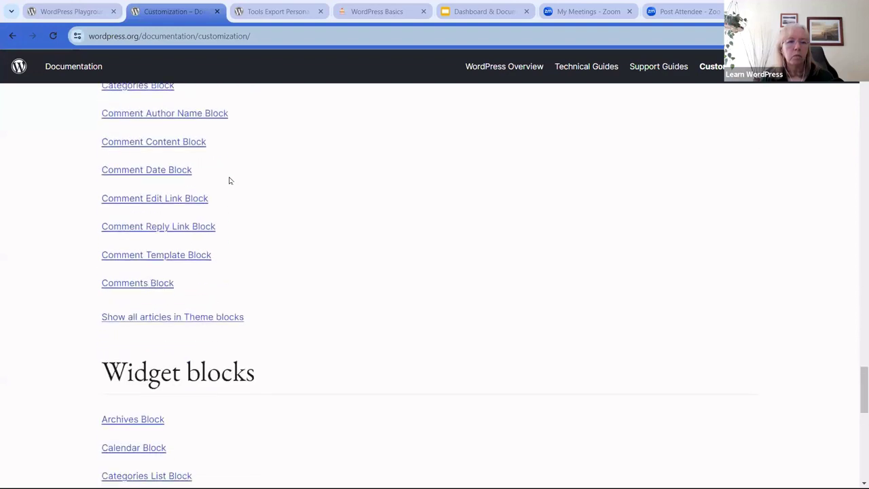
{"action": "scroll", "coordinate": [229, 180], "scroll_direction": "down", "scroll_amount": 5}
{"action": "scroll", "coordinate": [230, 180], "scroll_direction": "up", "scroll_amount": 8}
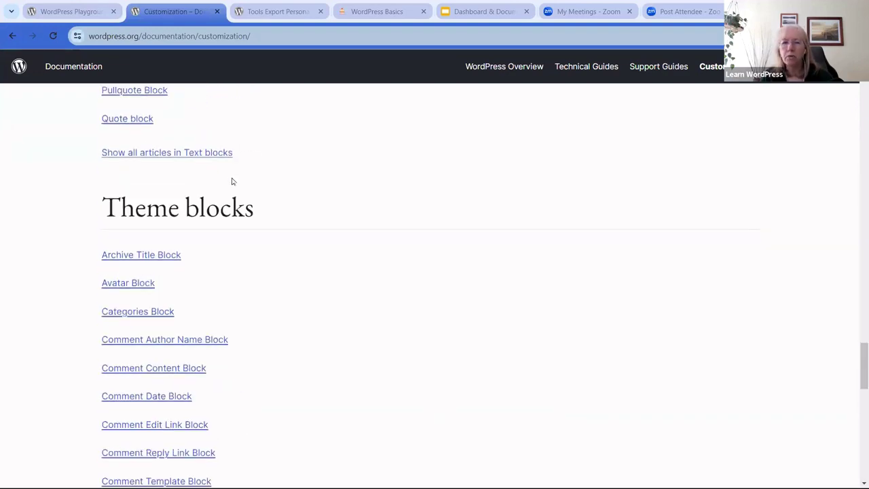
{"action": "scroll", "coordinate": [231, 182], "scroll_direction": "up", "scroll_amount": 12}
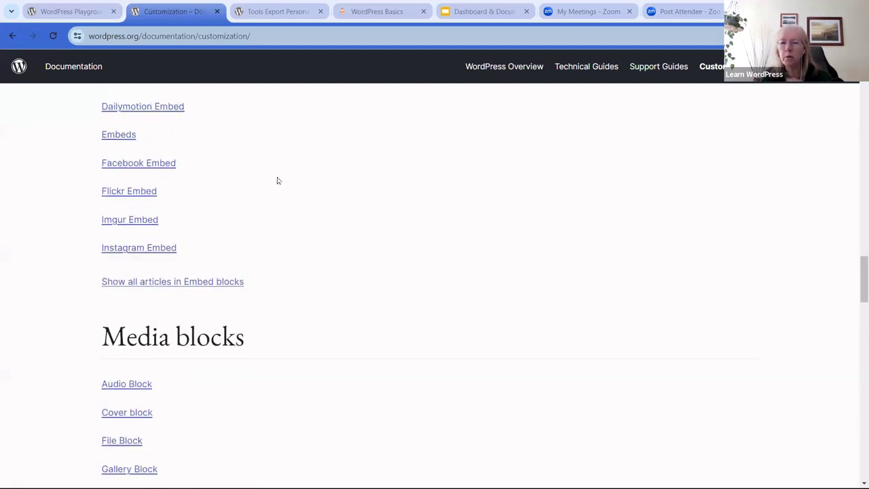
{"action": "scroll", "coordinate": [277, 180], "scroll_direction": "up", "scroll_amount": 5}
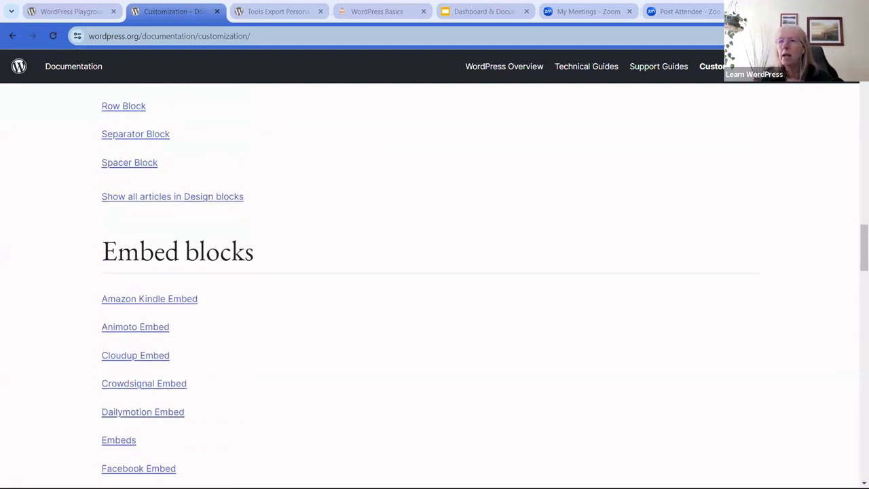